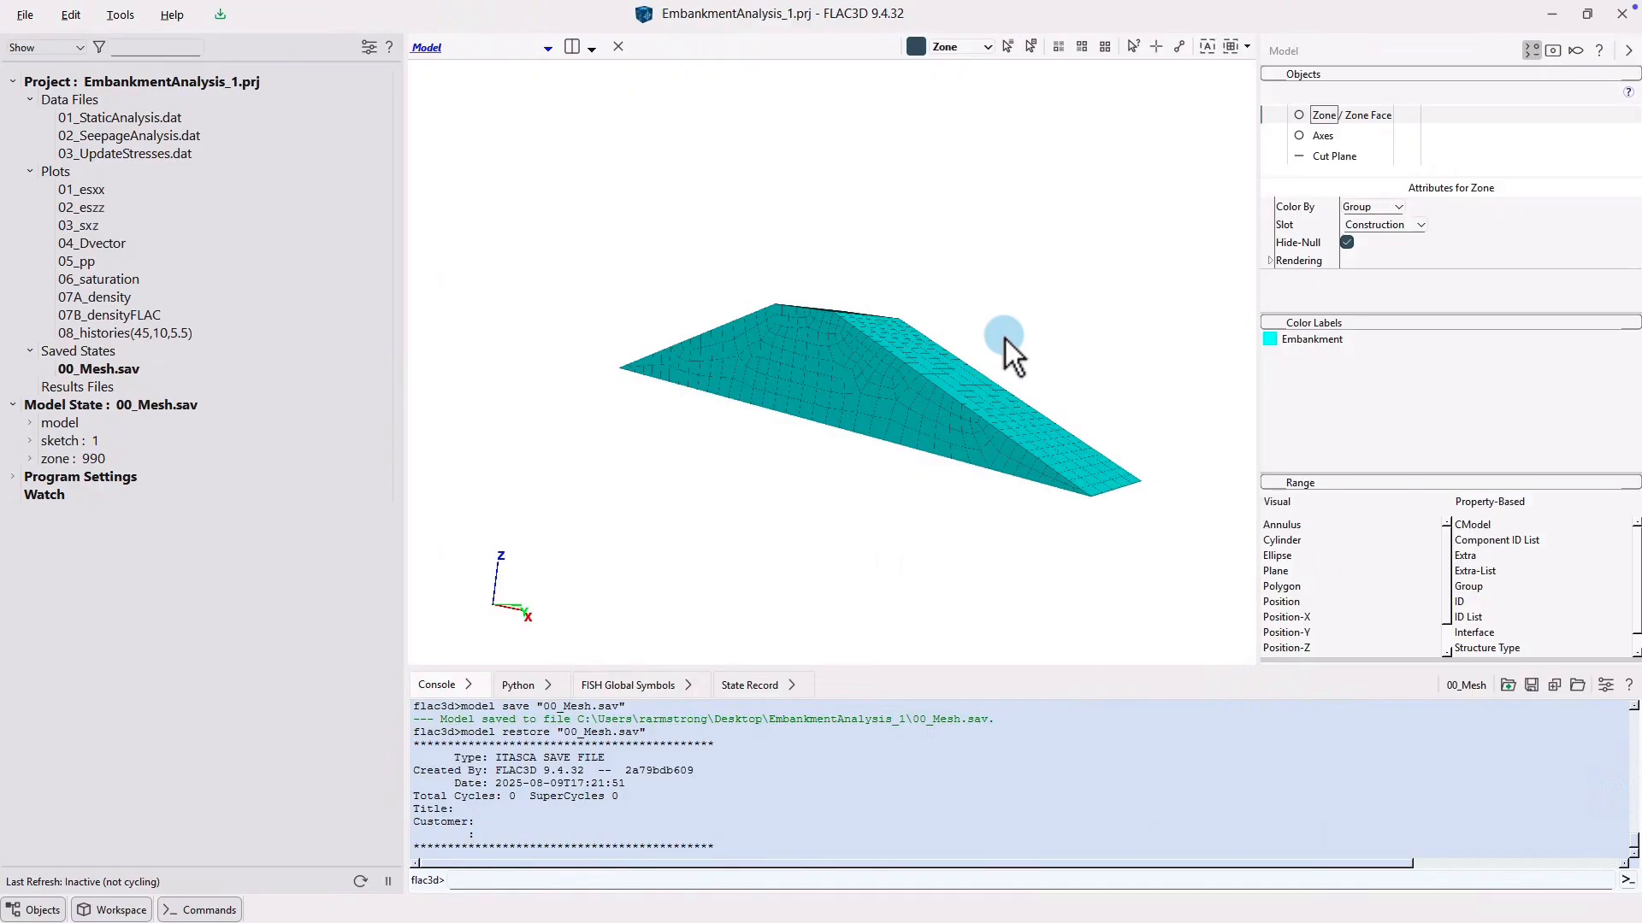
- Display the model's zone faces to examine the face groups on the embankment
{"action": "left_click", "coordinate": [1378, 114]}
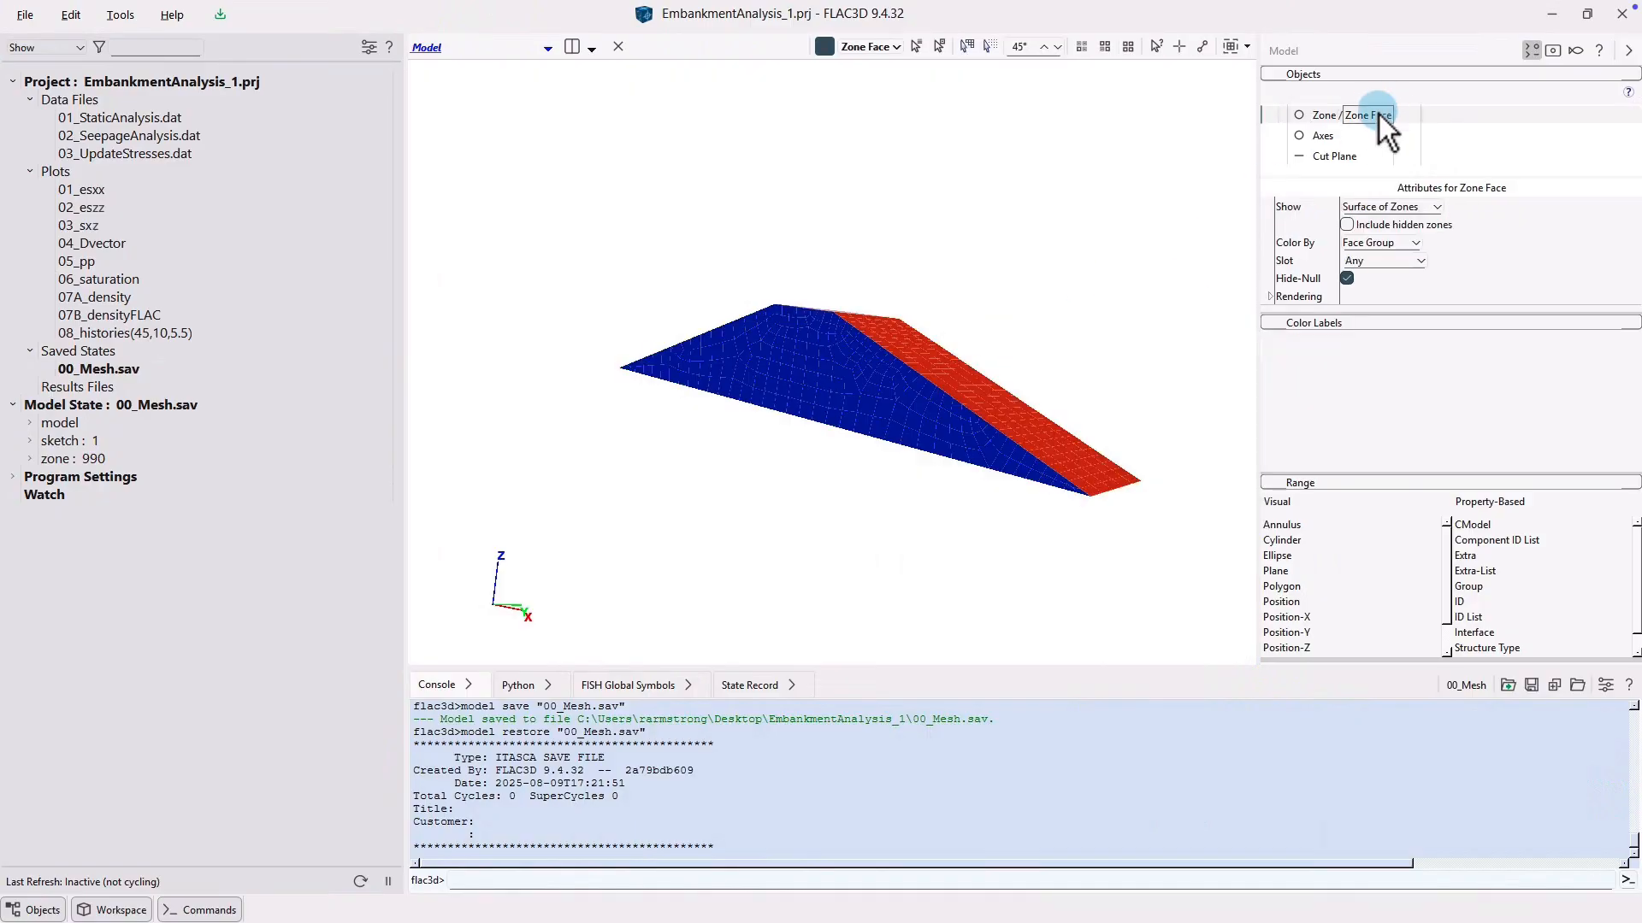
{"action": "mouse_move", "coordinate": [1121, 258]}
{"action": "left_mouse_down"}
{"action": "mouse_move", "coordinate": [1110, 114]}
{"action": "mouse_move", "coordinate": [1116, 289]}
{"action": "left_mouse_up"}
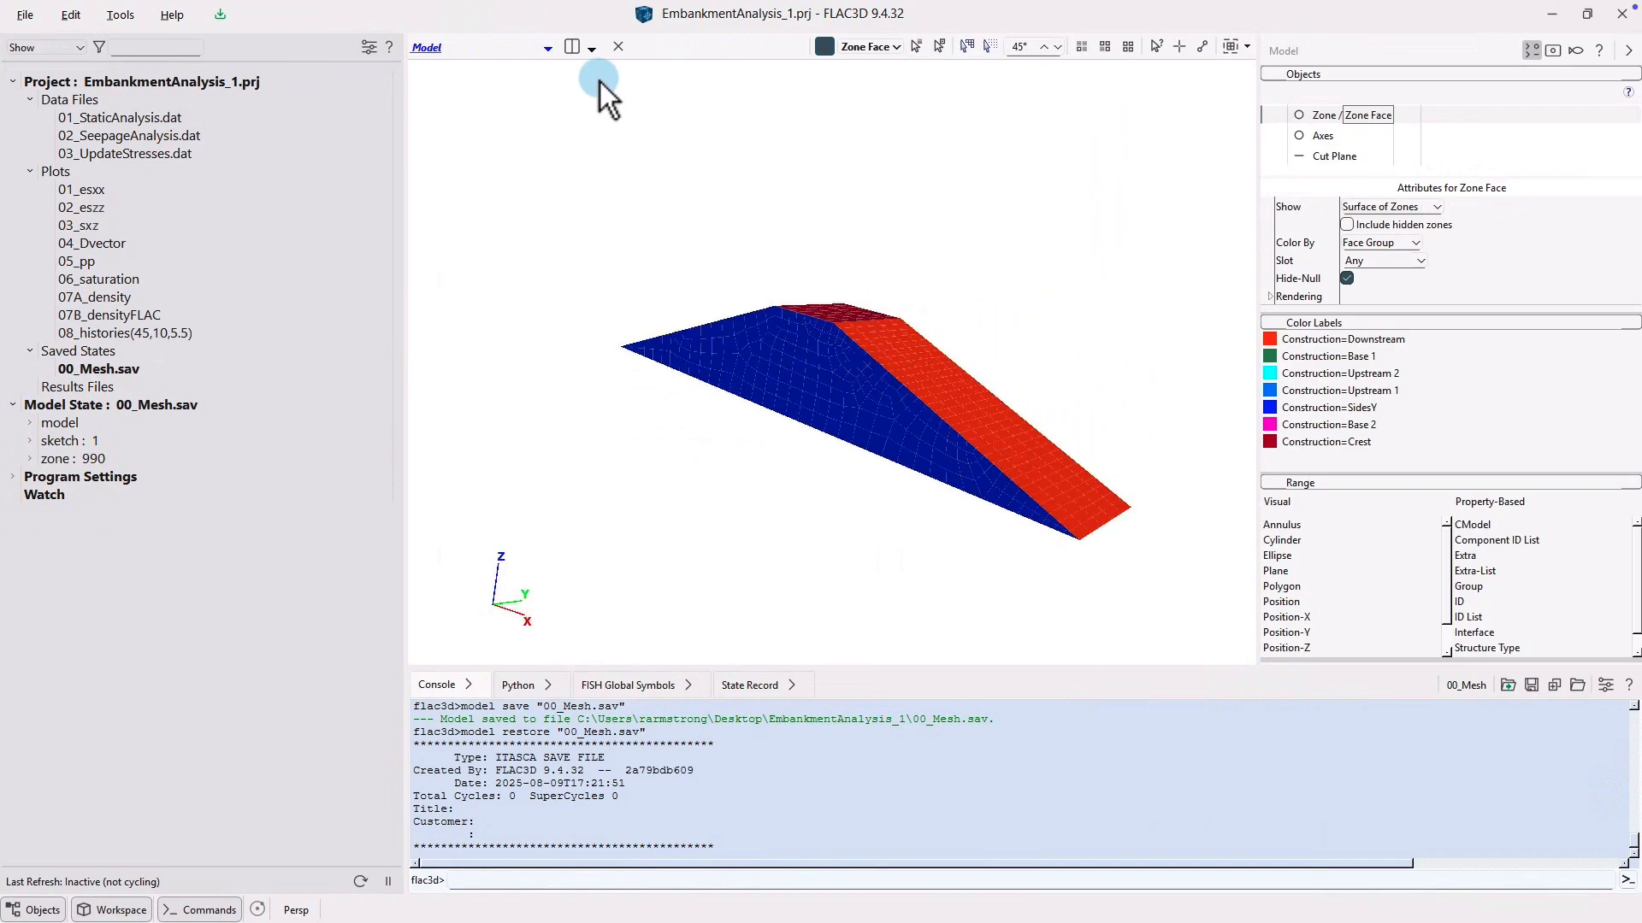
- Open Sketch 1, inspect the properties of the base edge and the embankment block, and switch the sketch to the Bottom view
{"action": "left_click", "coordinate": [547, 48]}
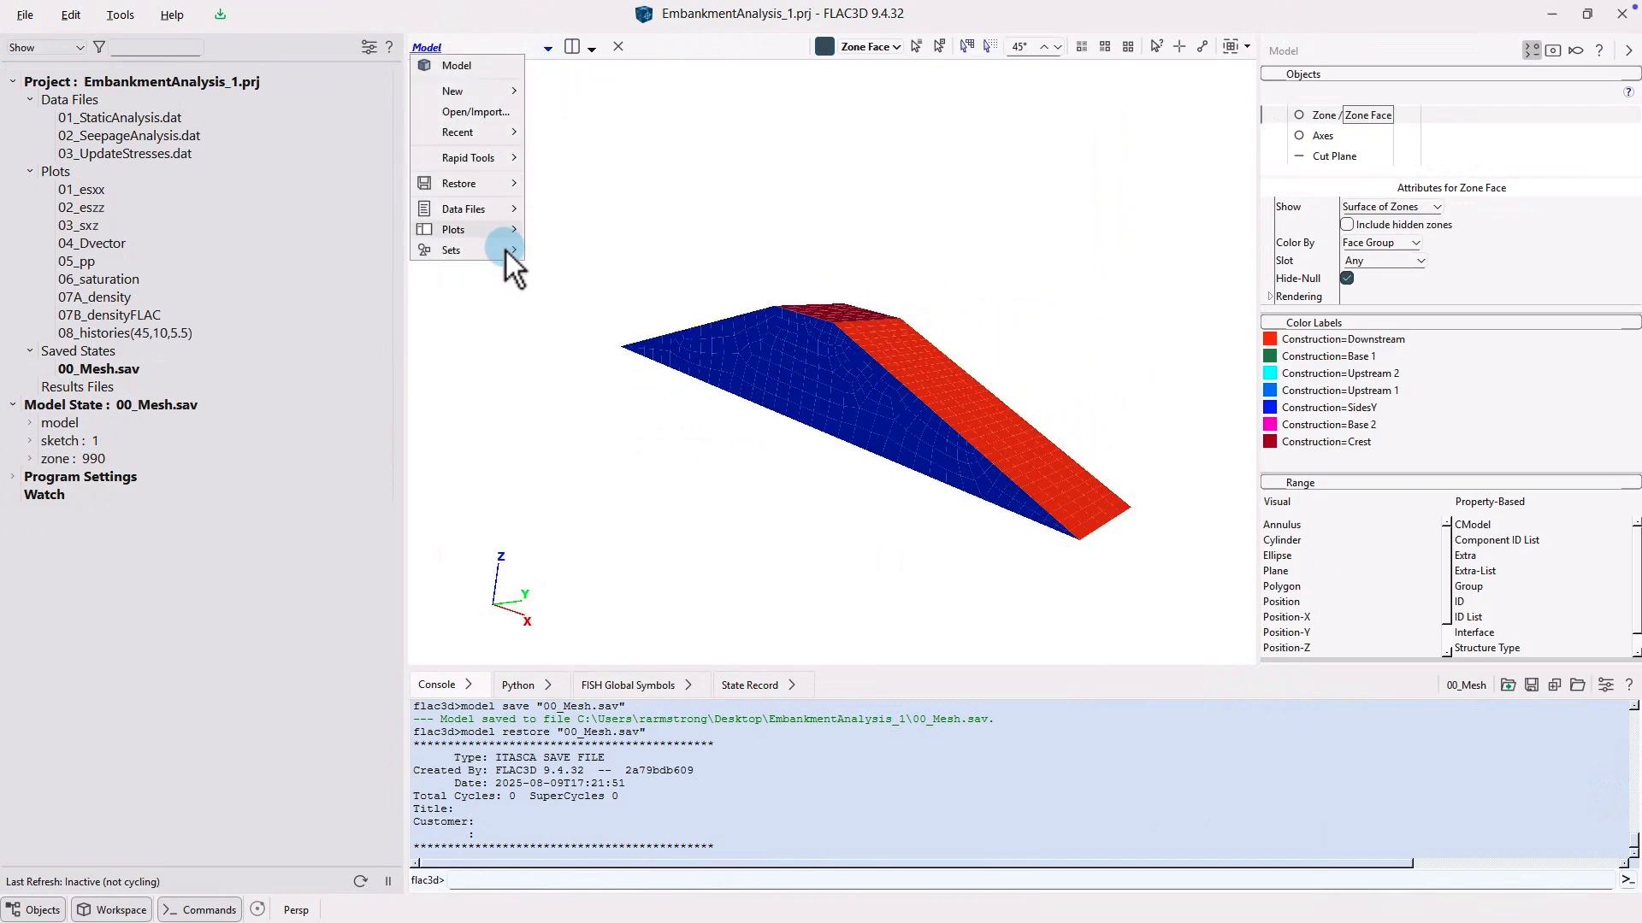
{"action": "mouse_move", "coordinate": [503, 259]}
{"action": "left_click", "coordinate": [561, 254]}
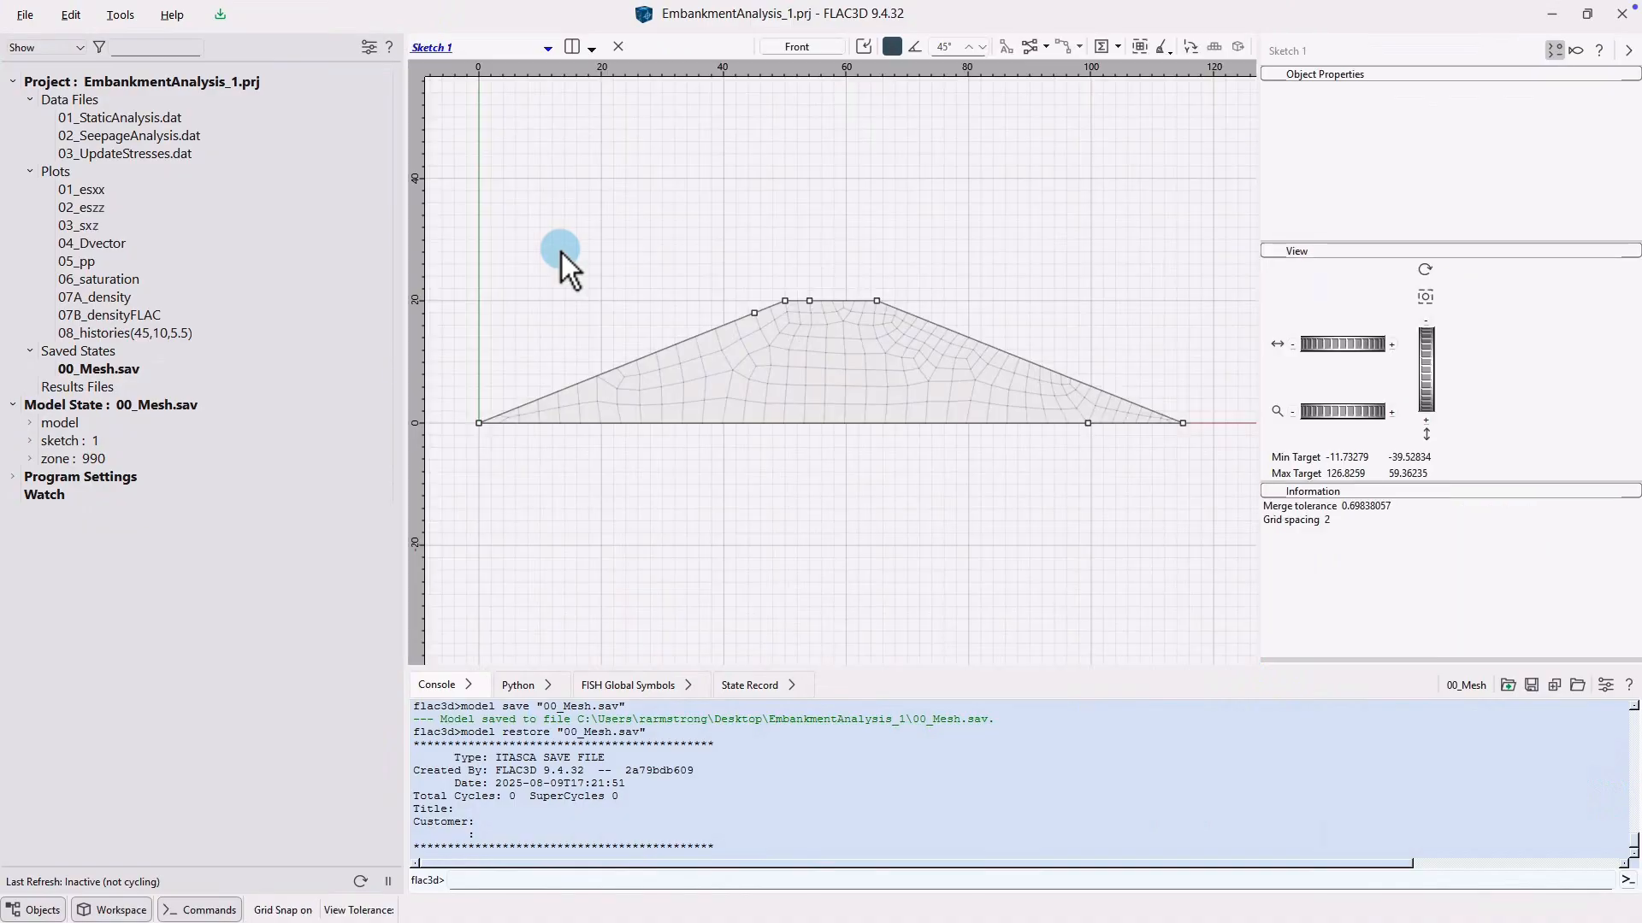
{"action": "left_click", "coordinate": [805, 425]}
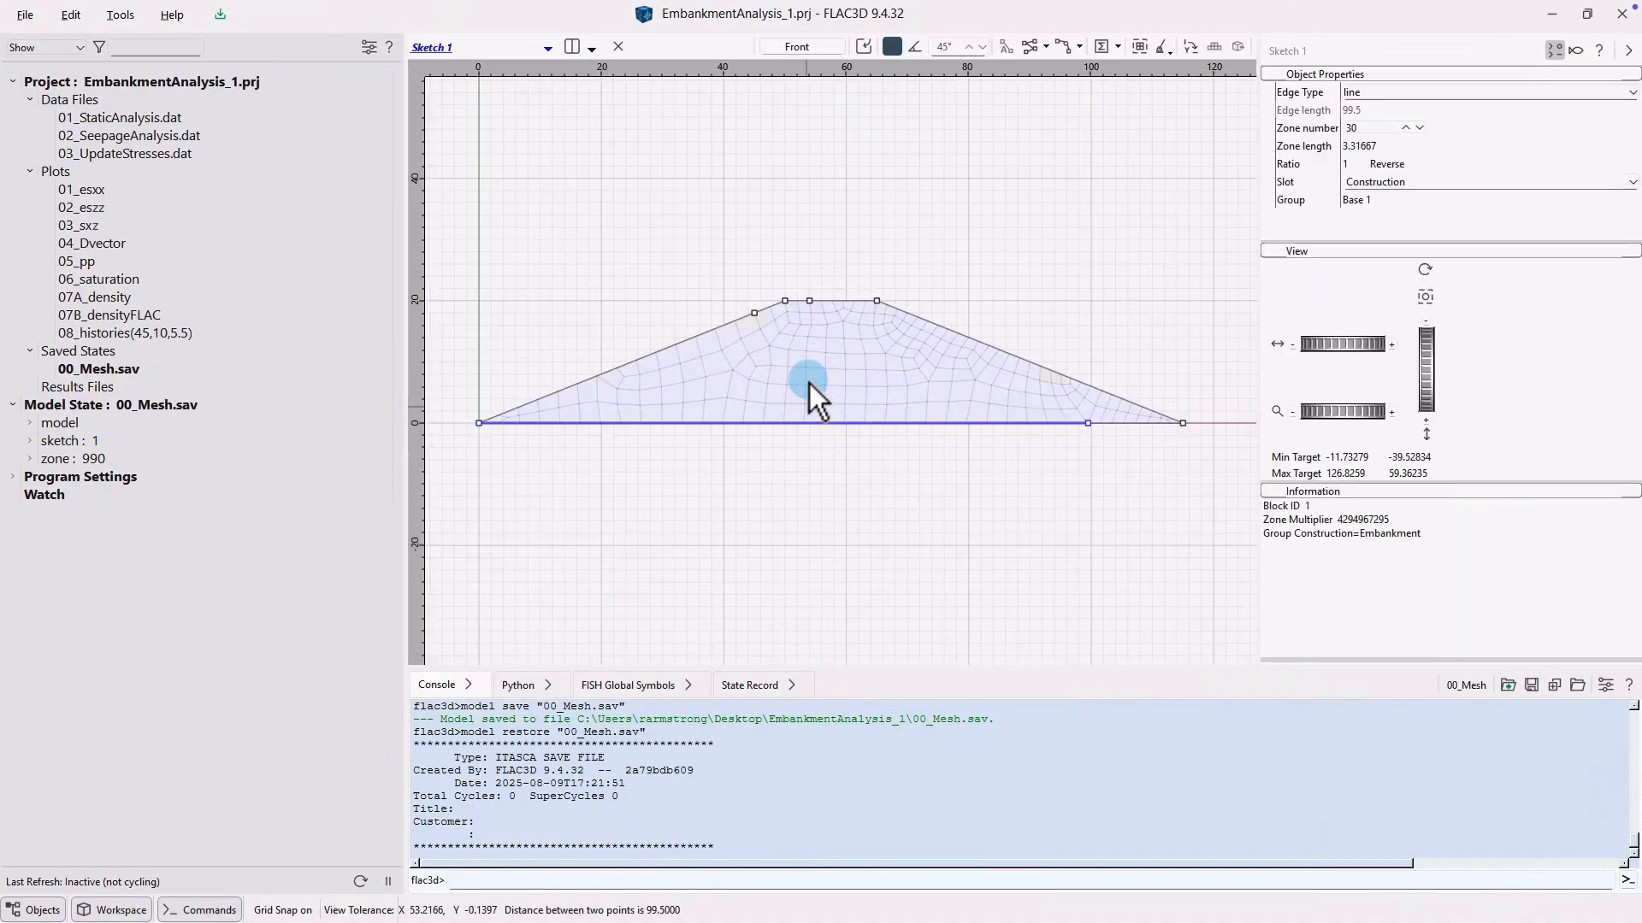
{"action": "left_click", "coordinate": [809, 383]}
{"action": "left_click", "coordinate": [822, 52]}
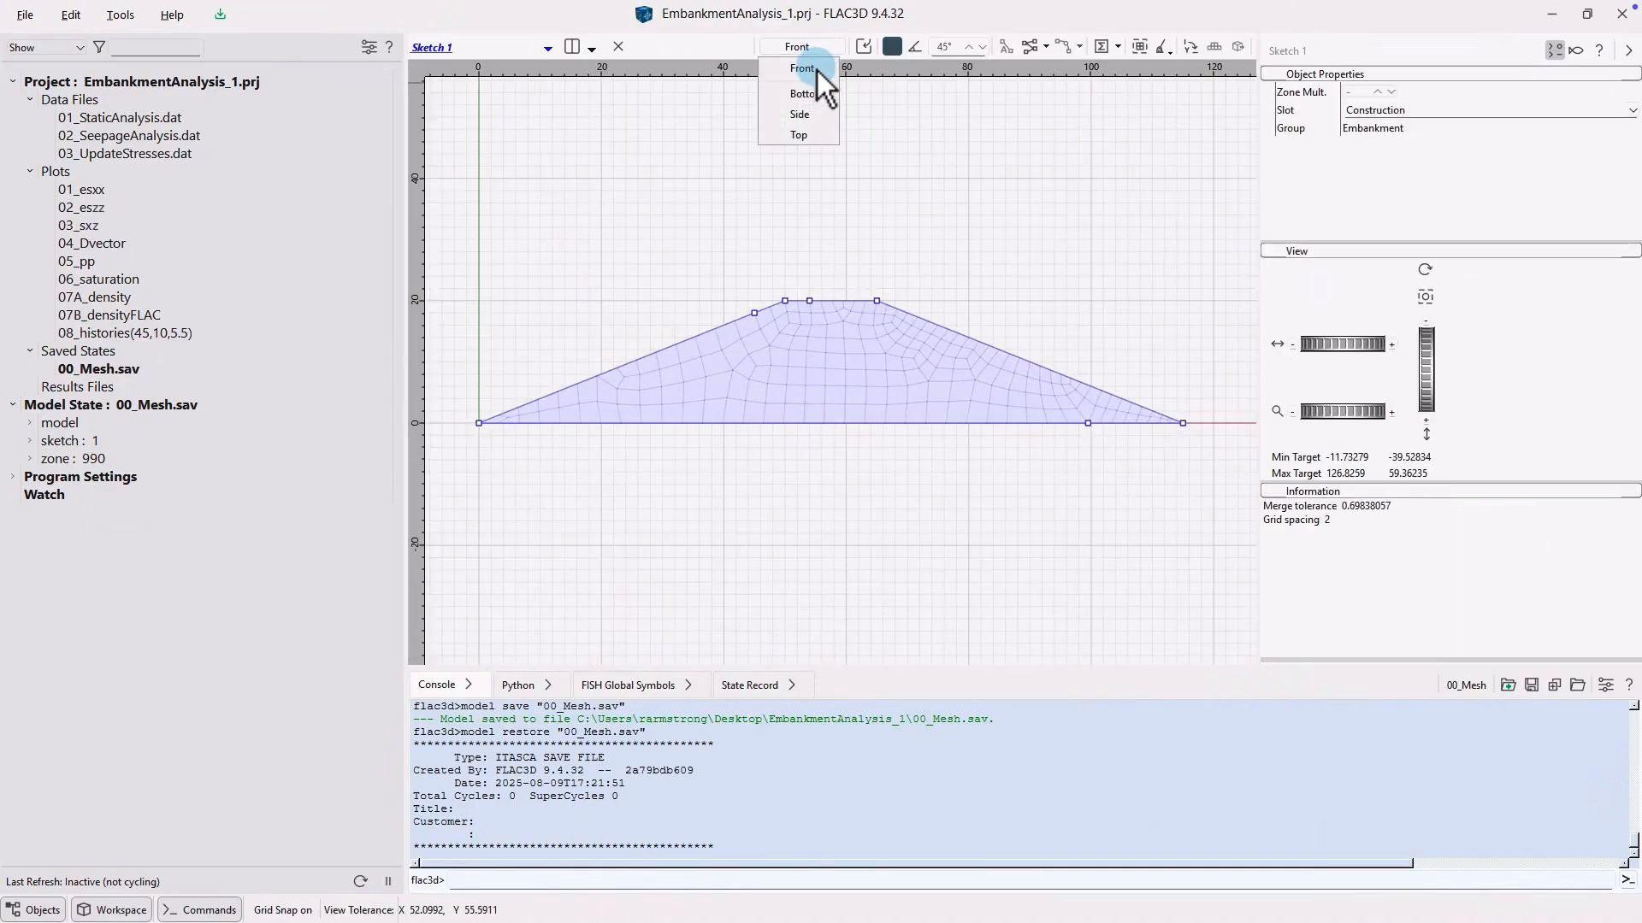
{"action": "left_click", "coordinate": [813, 96]}
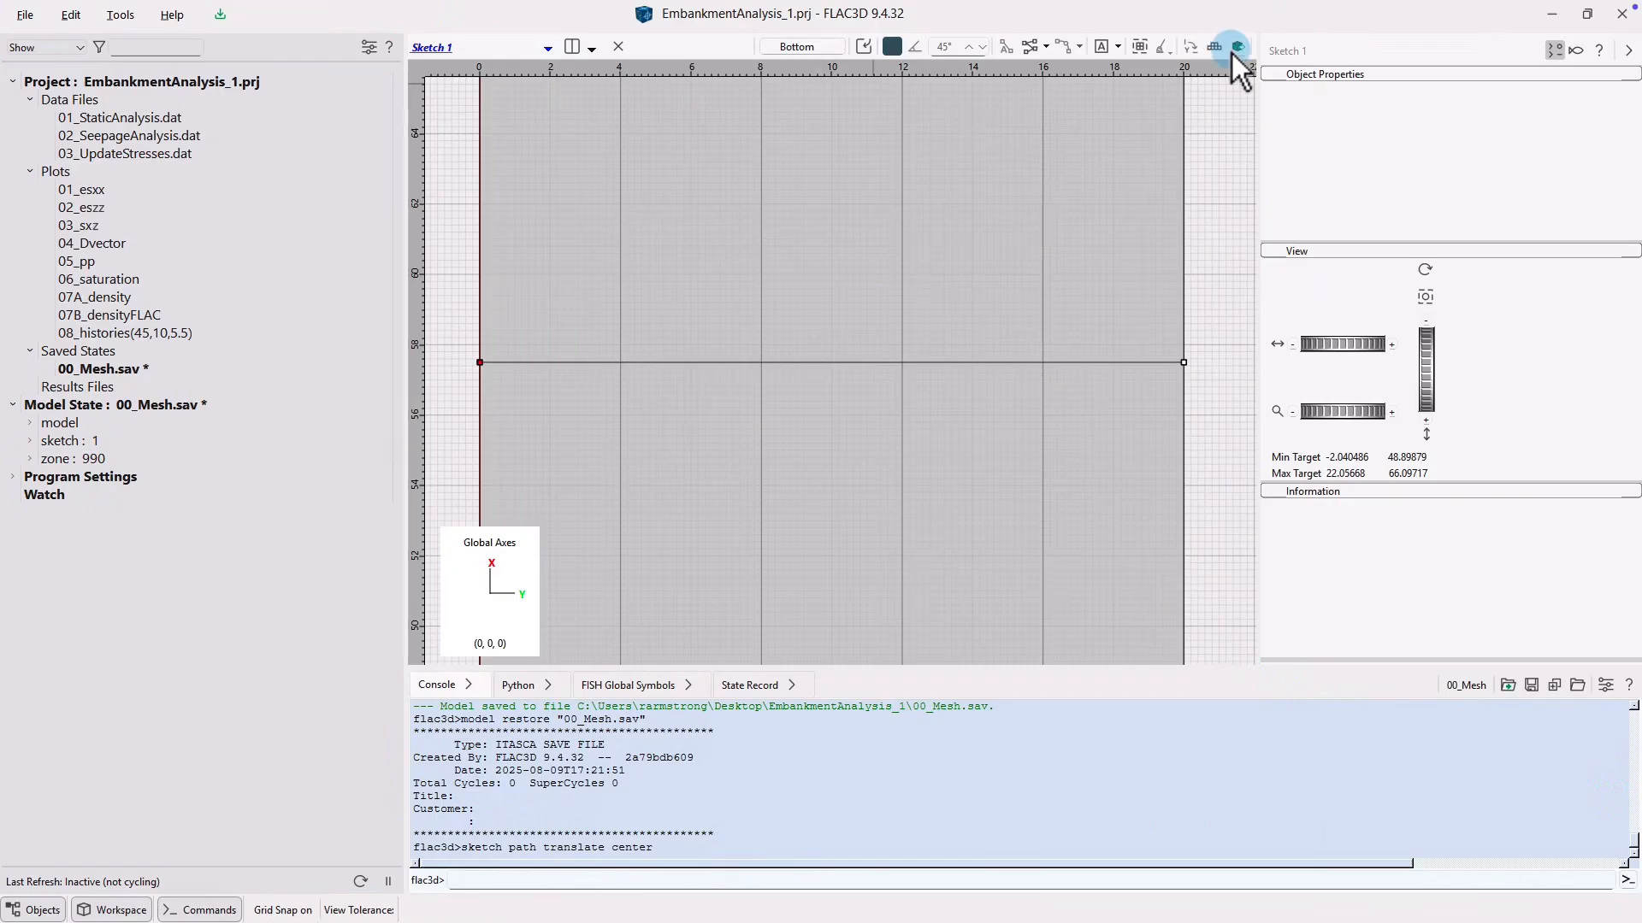
- Open 01_StaticAnalysis.dat and extend the fixed gridpoint velocity of the 'Base 1' or 'Base 2' groups to (0,0,0)
{"action": "double_click", "coordinate": [197, 116]}
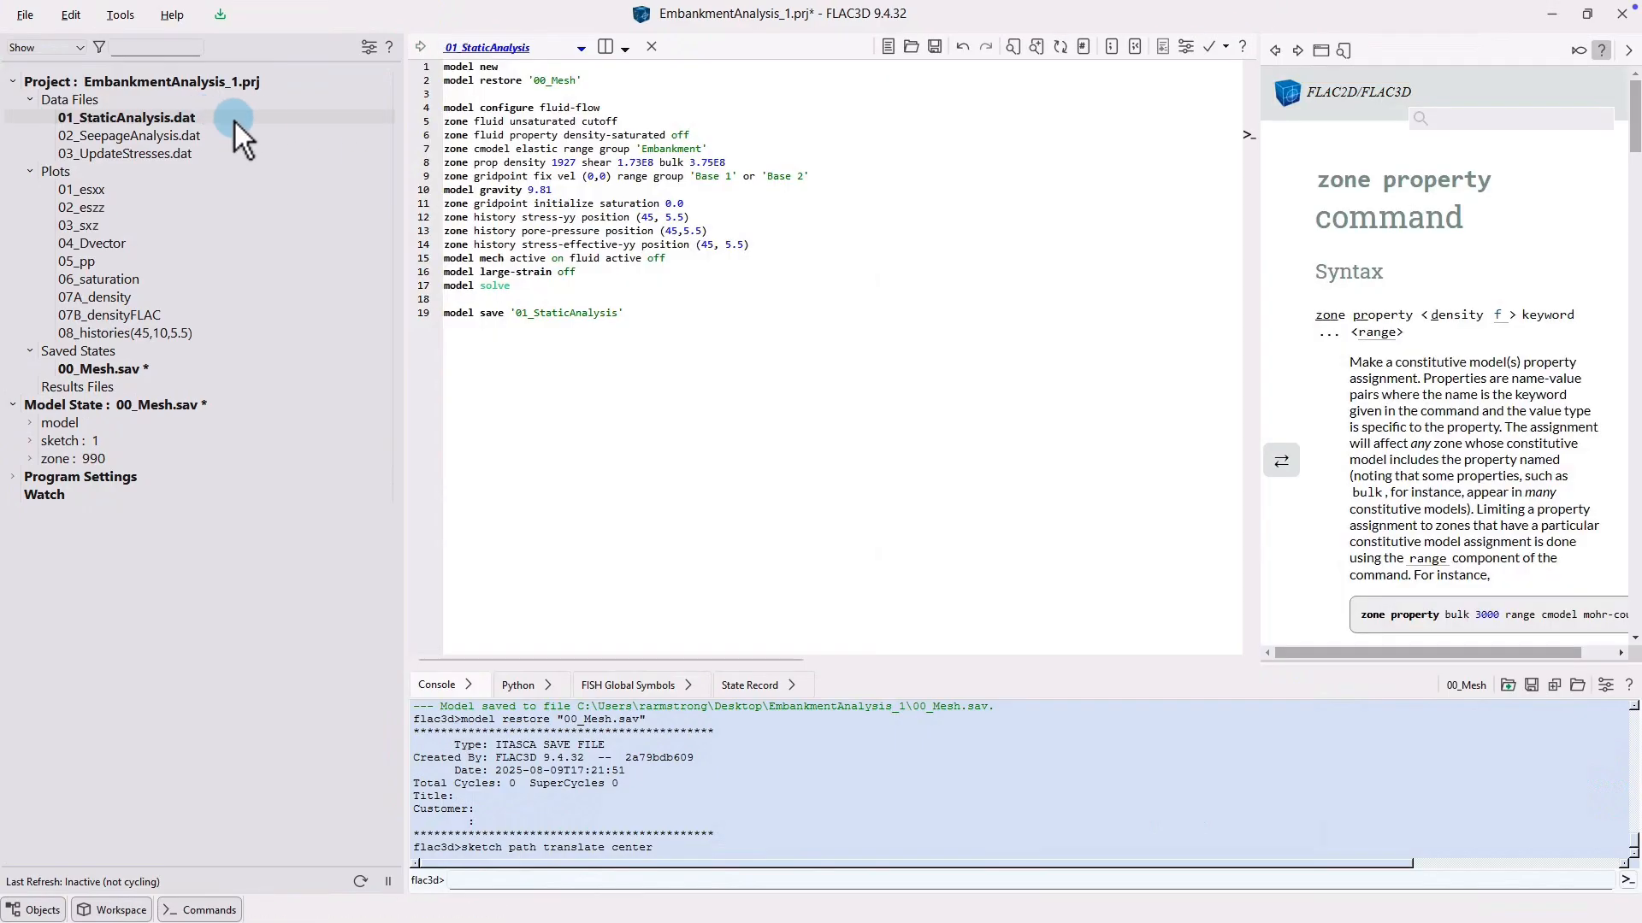
{"action": "left_click", "coordinate": [604, 177]}
{"action": "type", "text": ","}
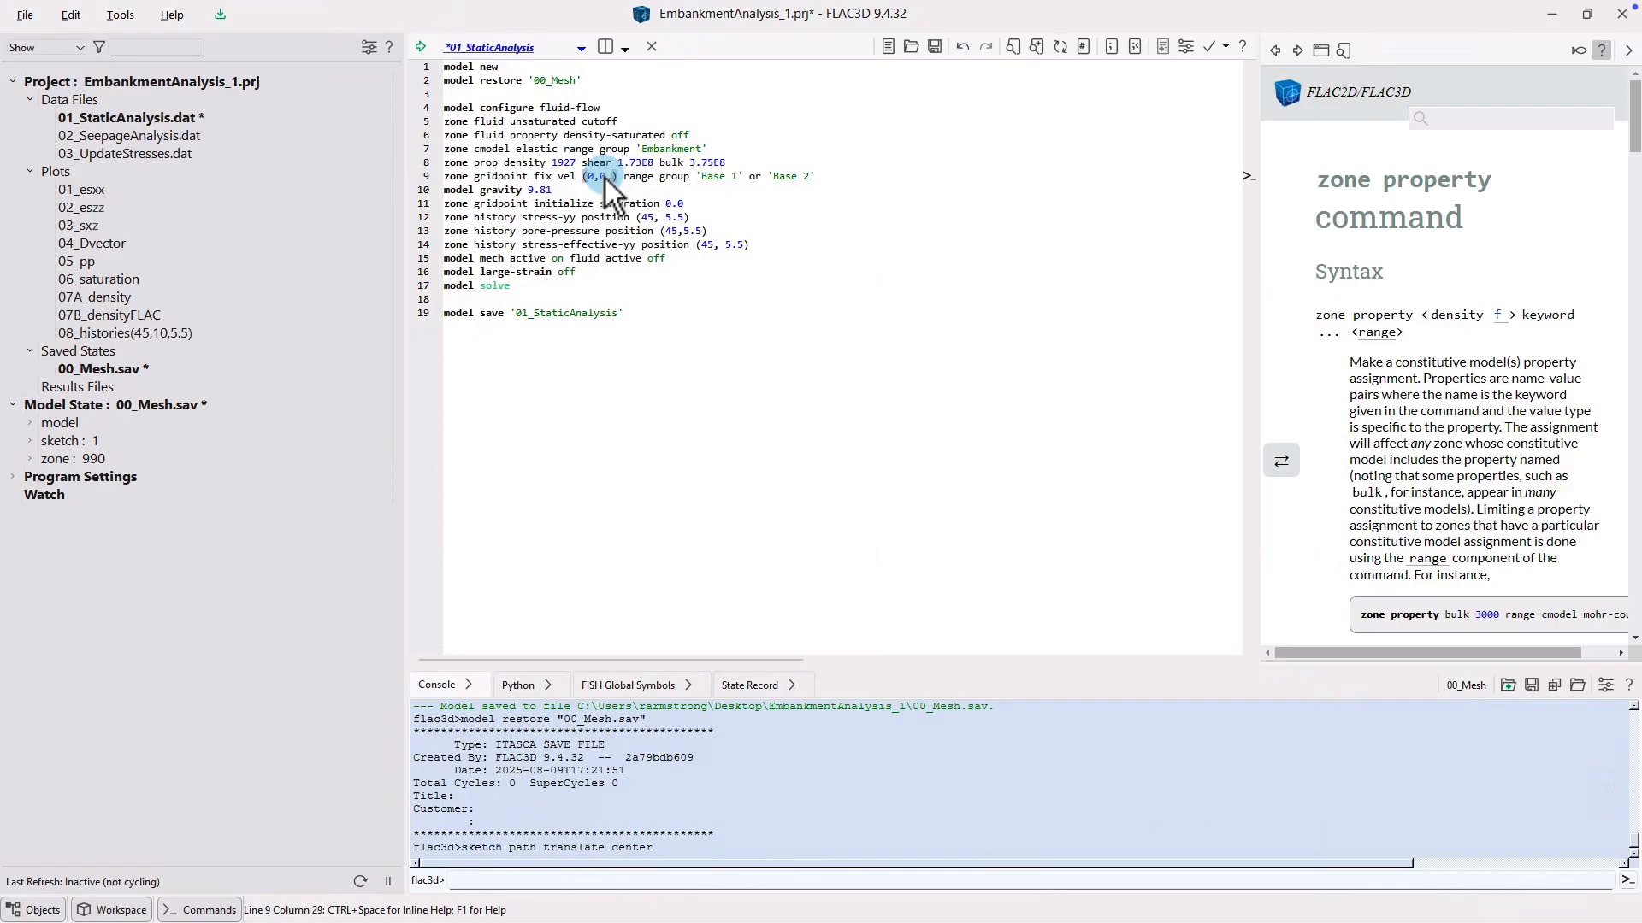
{"action": "type", "text": "0"}
- Below the base fixity command, add the line: zone gridpoint fix velocity-y 0 range group 'SidesY'
{"action": "left_click", "coordinate": [846, 174]}
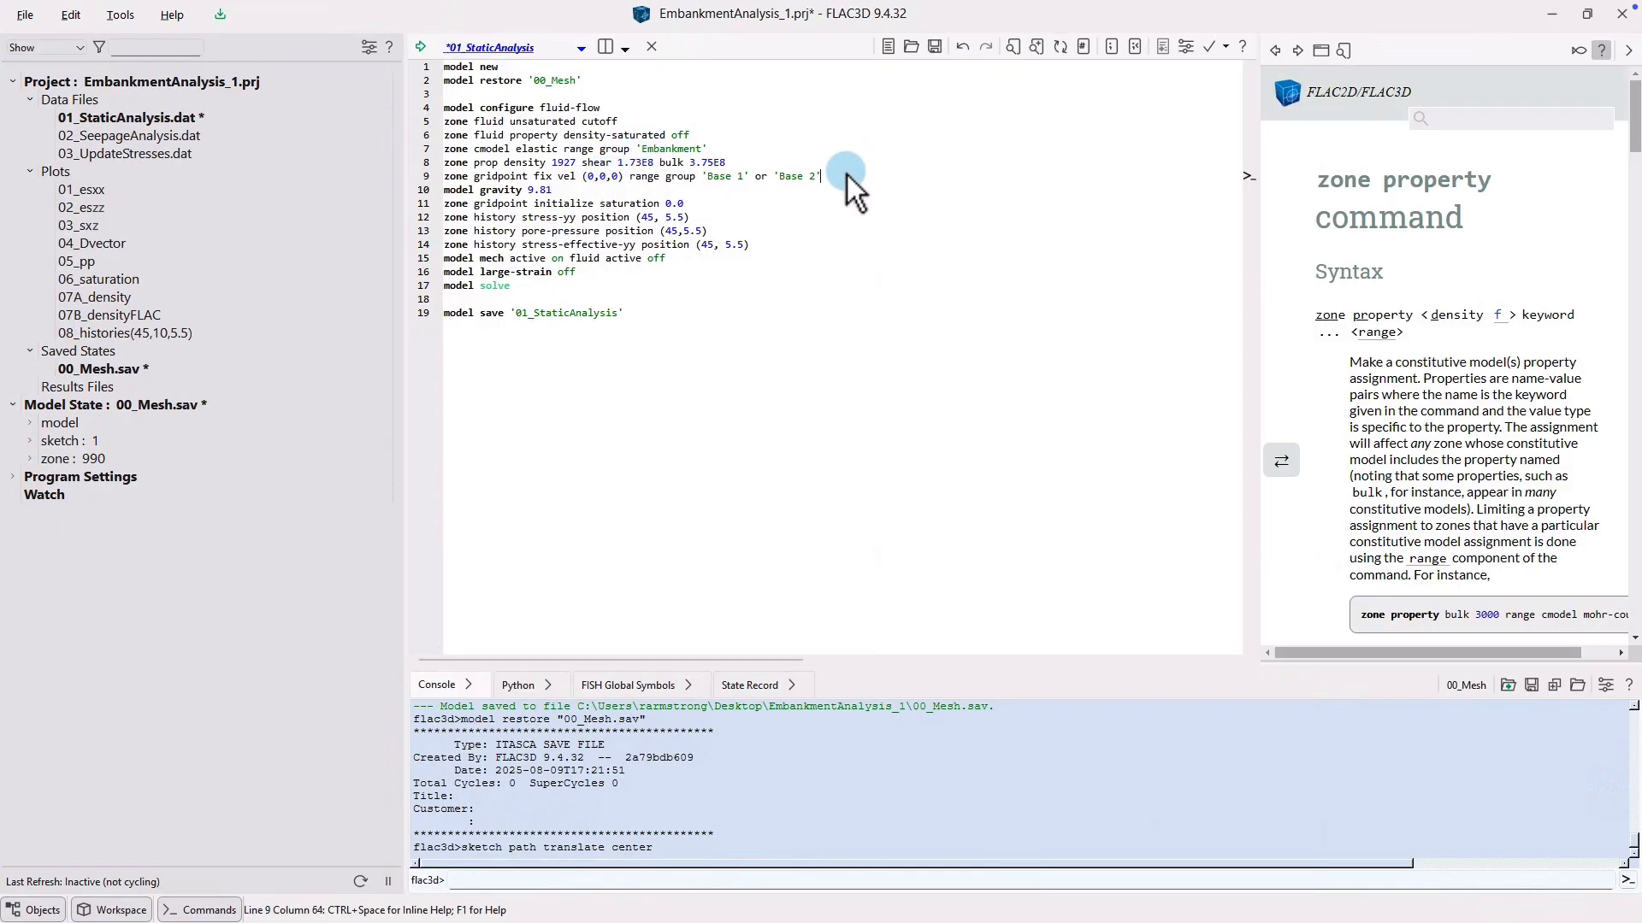
{"action": "key", "text": "Return"}
{"action": "type", "text": "zone"}
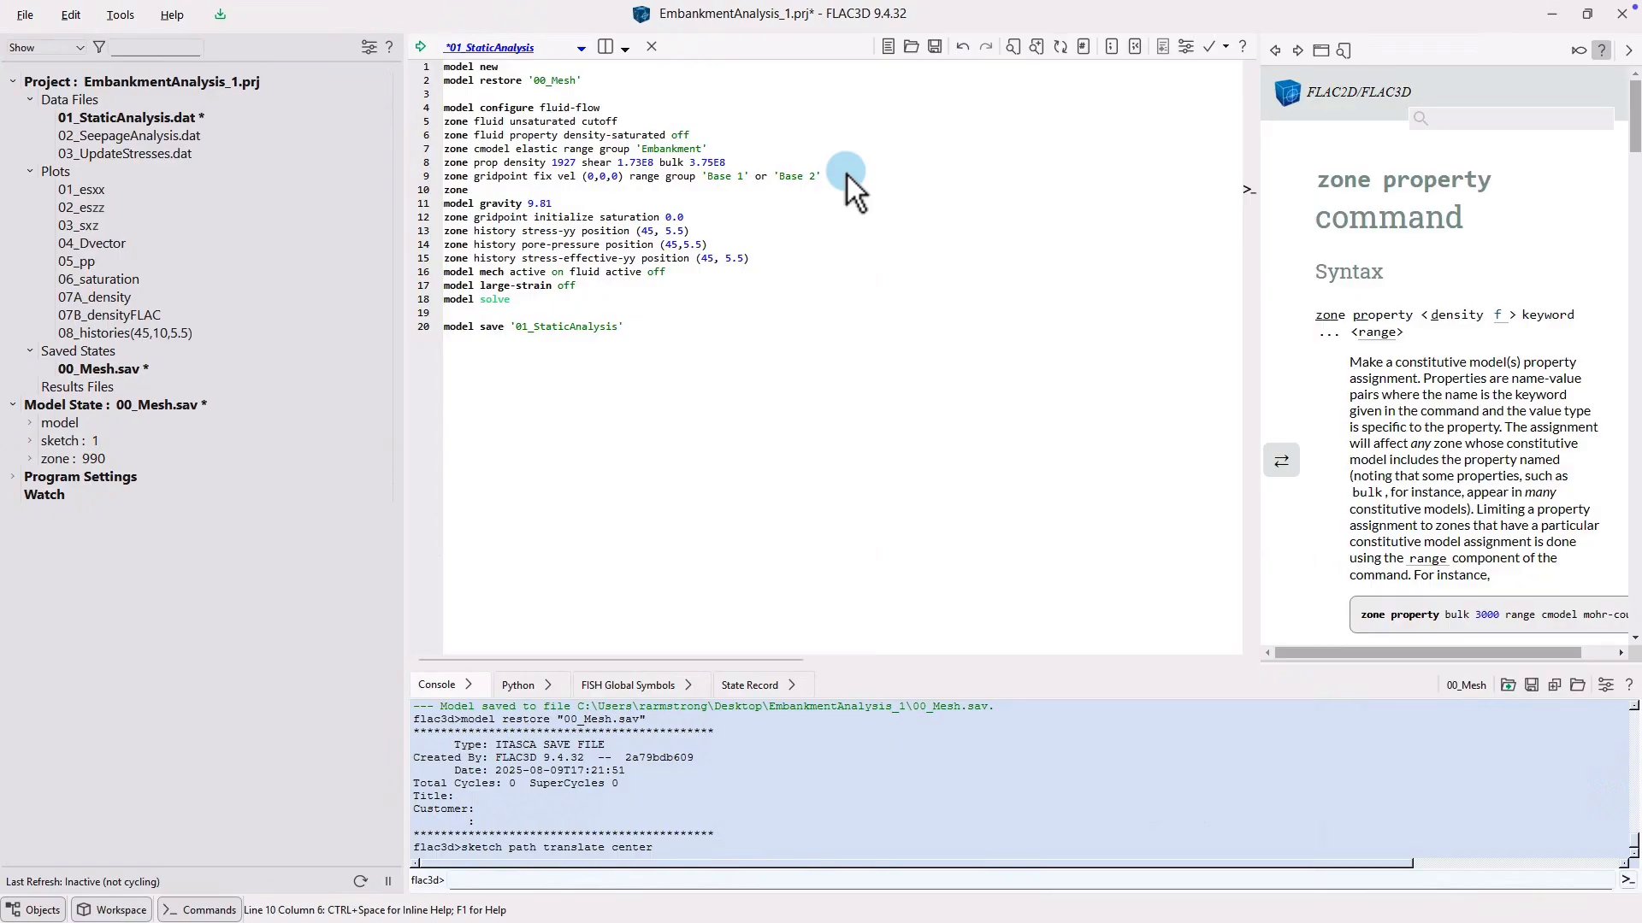
{"action": "type", "text": " gridpoint"}
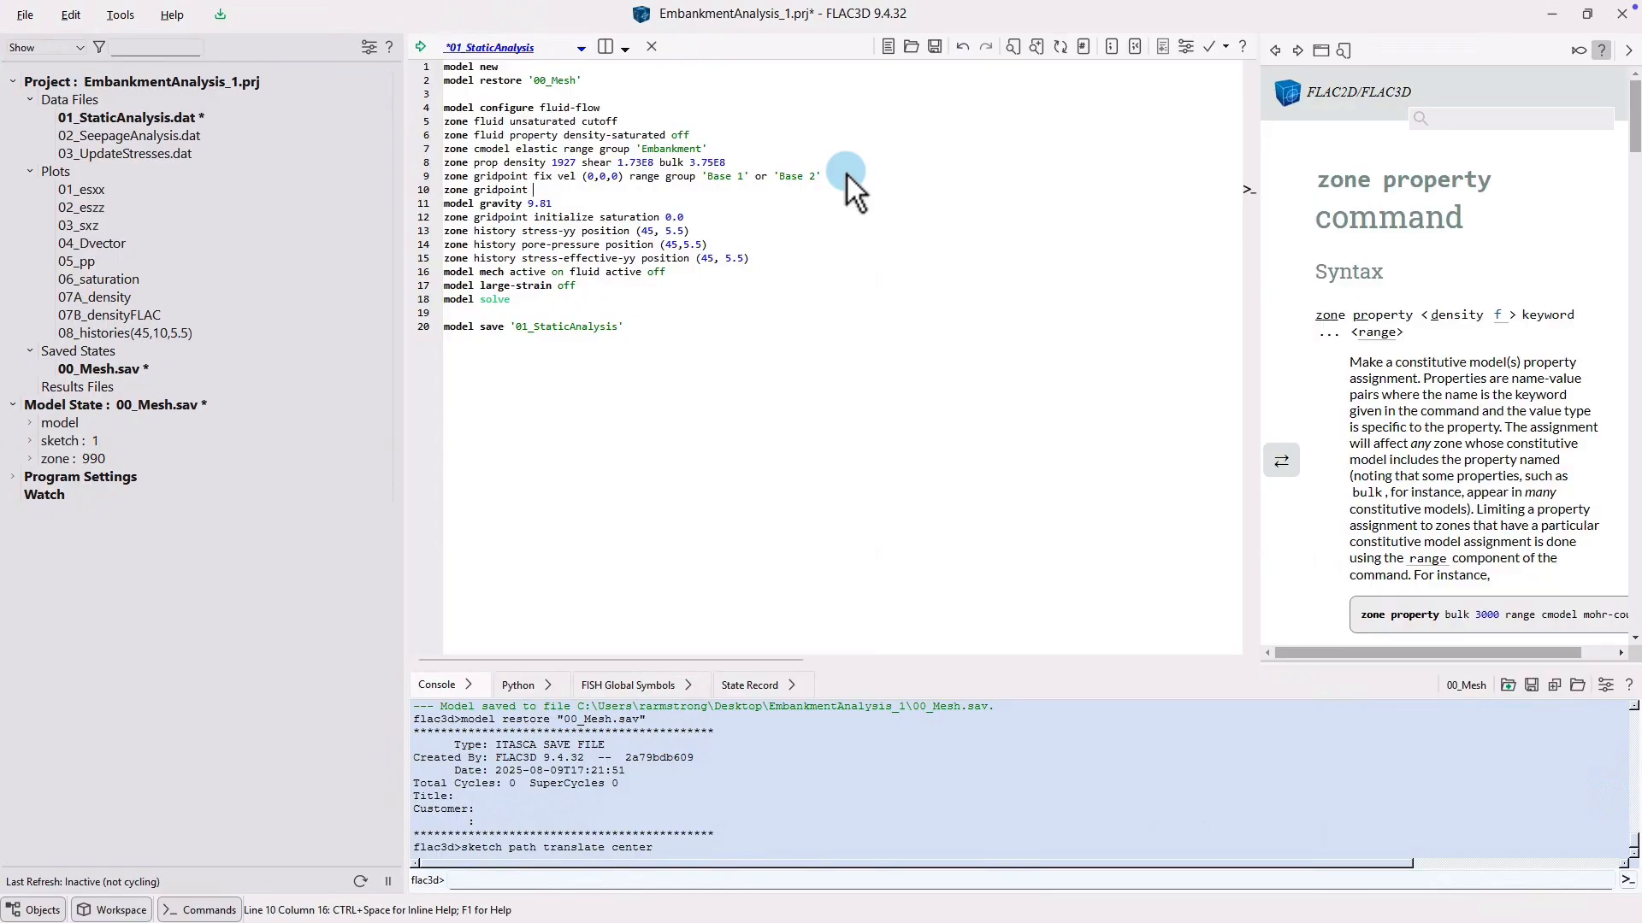
{"action": "type", "text": " fix velocity-y 0 range group 'SidesY"}
- Change the histories to stress-zz and stress-effective-zz, set all three history positions to (45, 10, 5.5), and run the static analysis file
{"action": "double_click", "coordinate": [572, 231]}
{"action": "type", "text": "zz"}
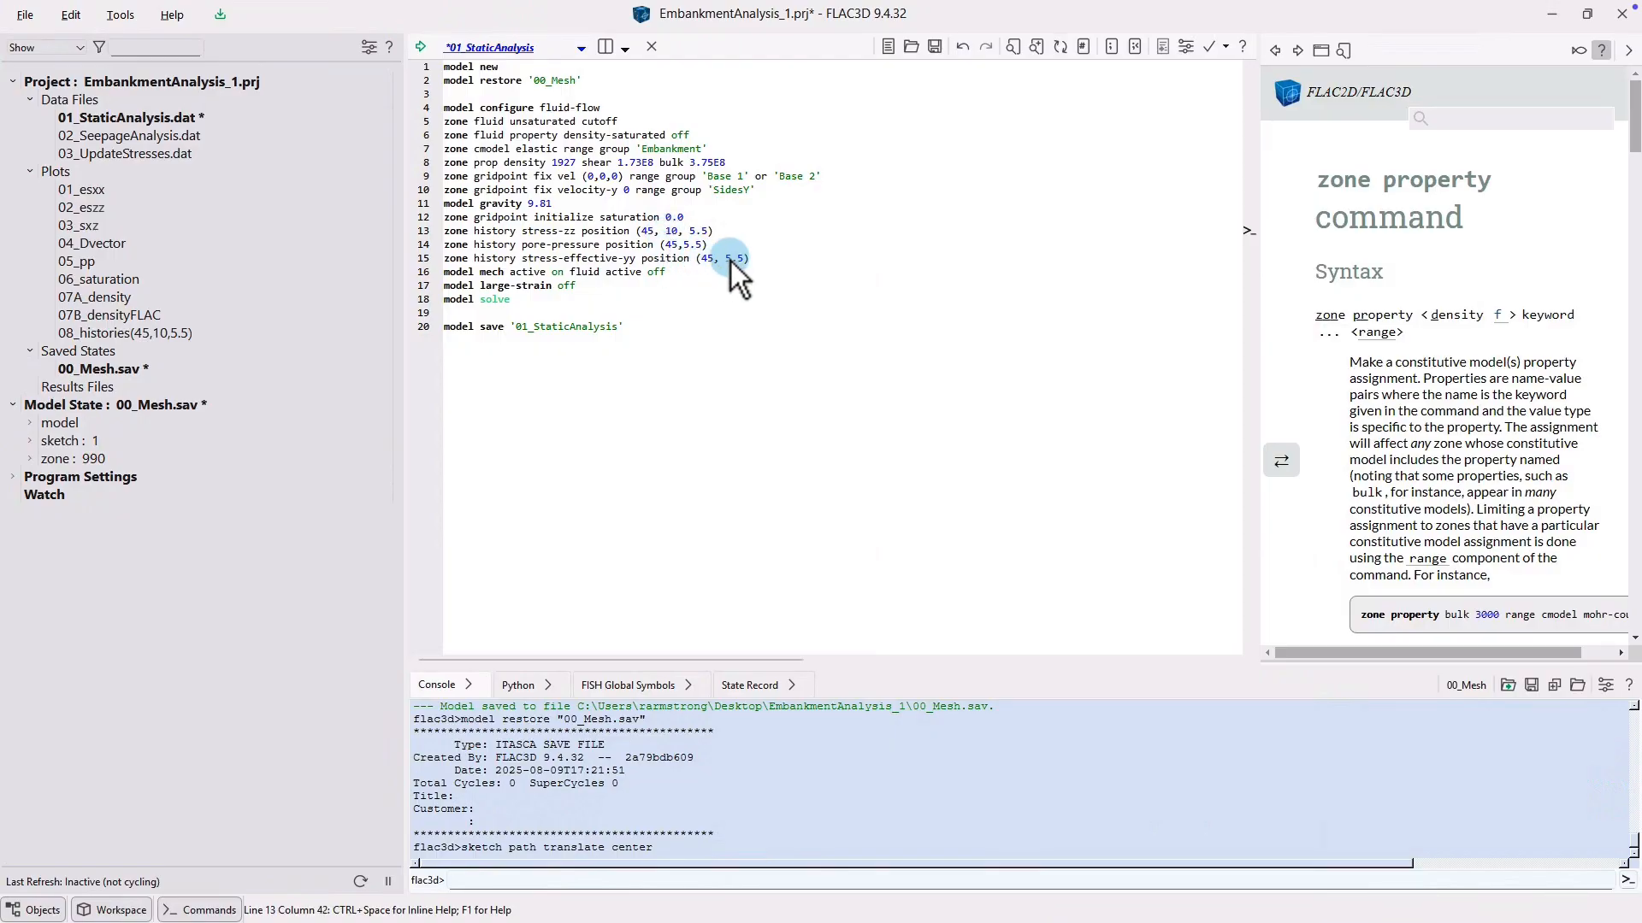
{"action": "key", "text": "Down"}
{"action": "key", "text": "Left"}
{"action": "left_click", "coordinate": [637, 261]}
{"action": "key", "text": "BackSpace"}
{"action": "key", "text": "BackSpace"}
{"action": "type", "text": "zz"}
{"action": "type", "text": "10,"}
{"action": "key", "text": "ctrl+shift+e"}
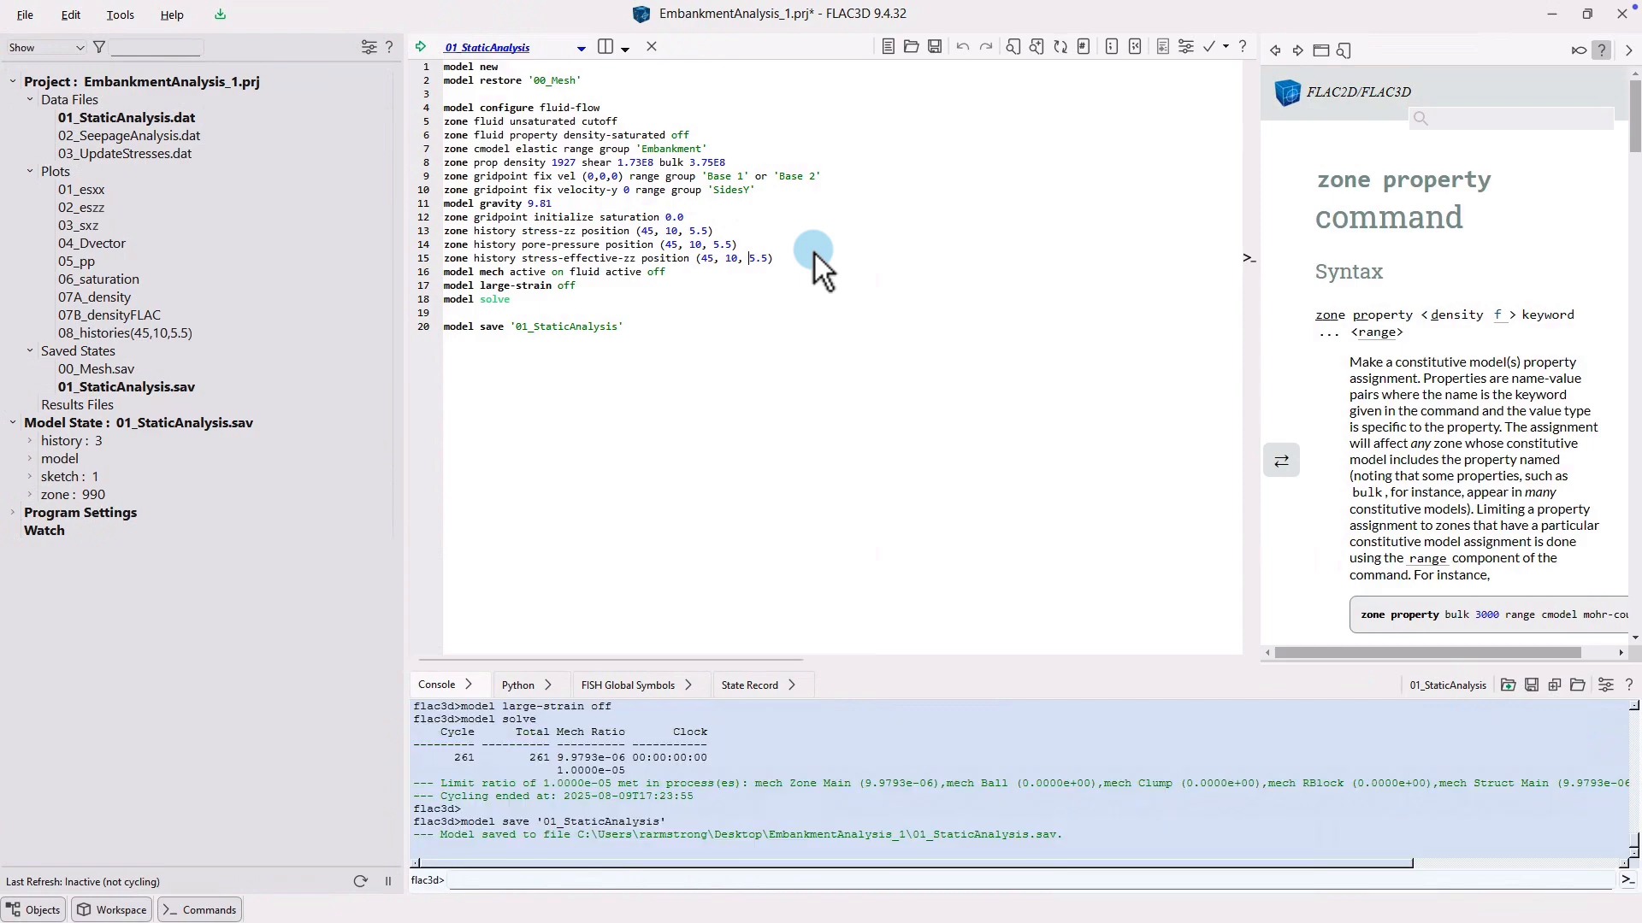
- Review the static results in the plots 01_esxx, 02_eszz, 03_sxz and 04_Dvector
{"action": "double_click", "coordinate": [109, 192]}
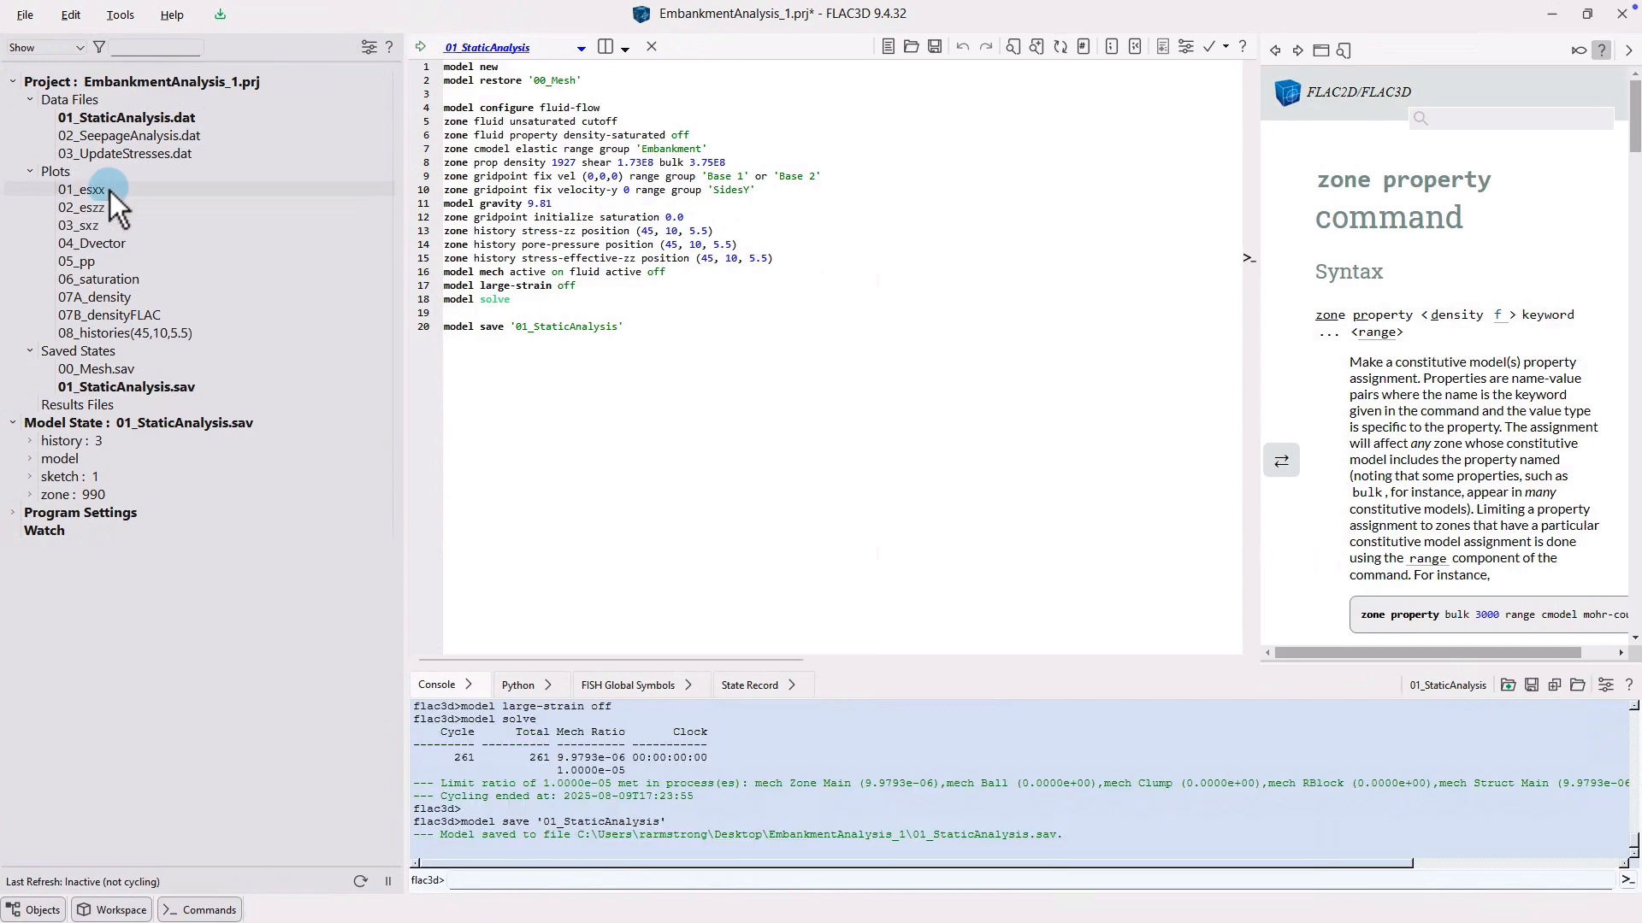
{"action": "double_click", "coordinate": [111, 213]}
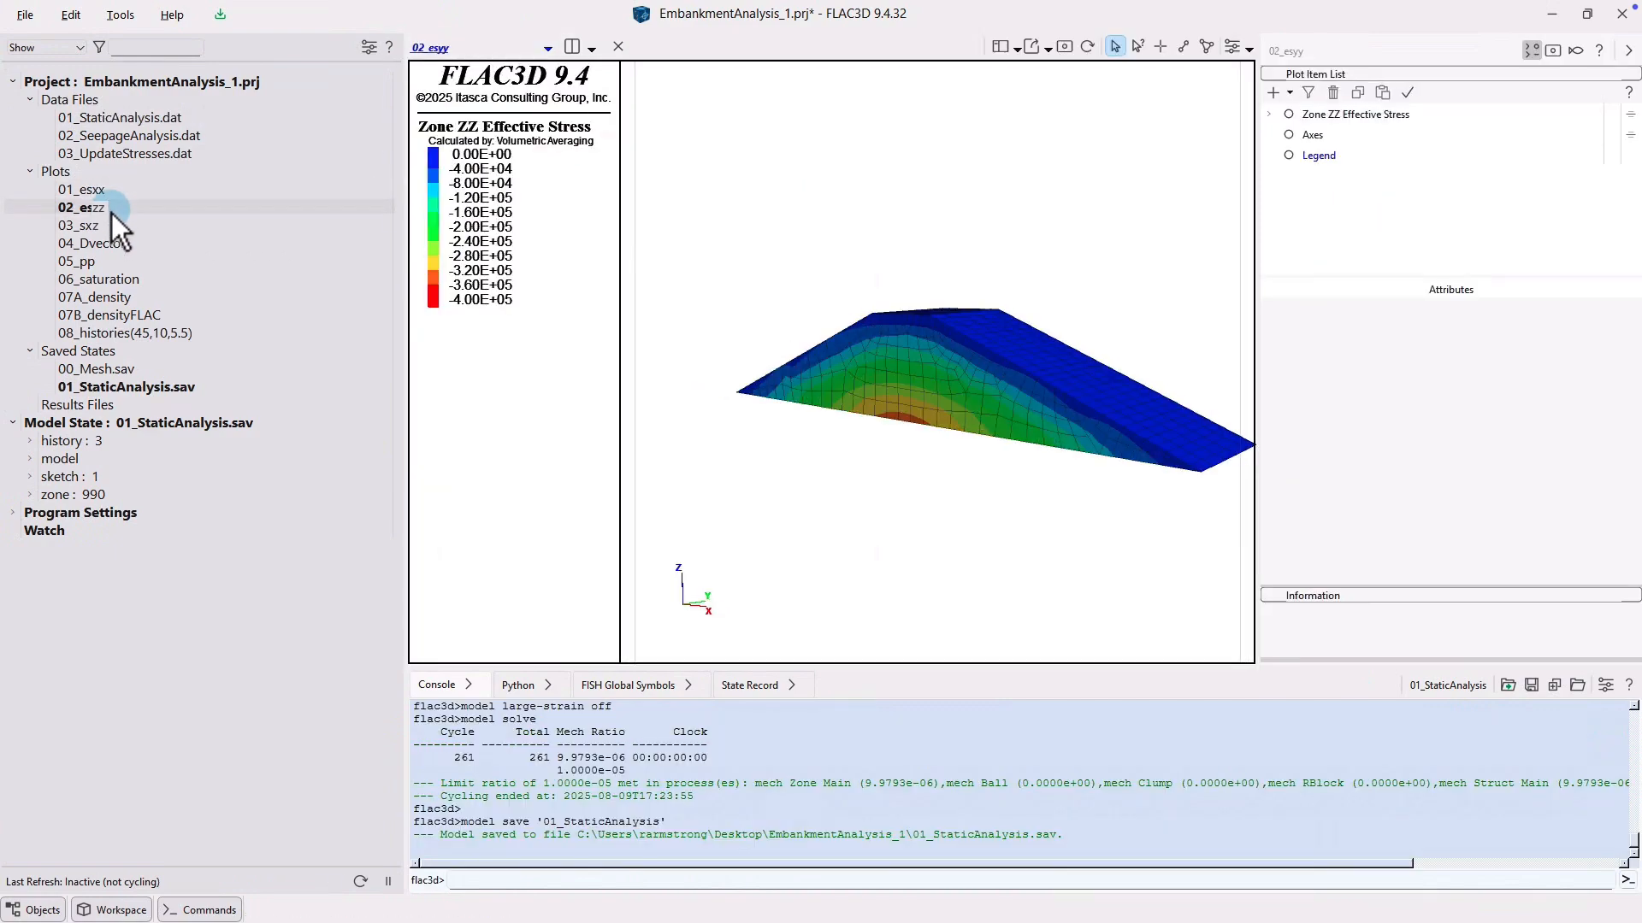
{"action": "double_click", "coordinate": [106, 228]}
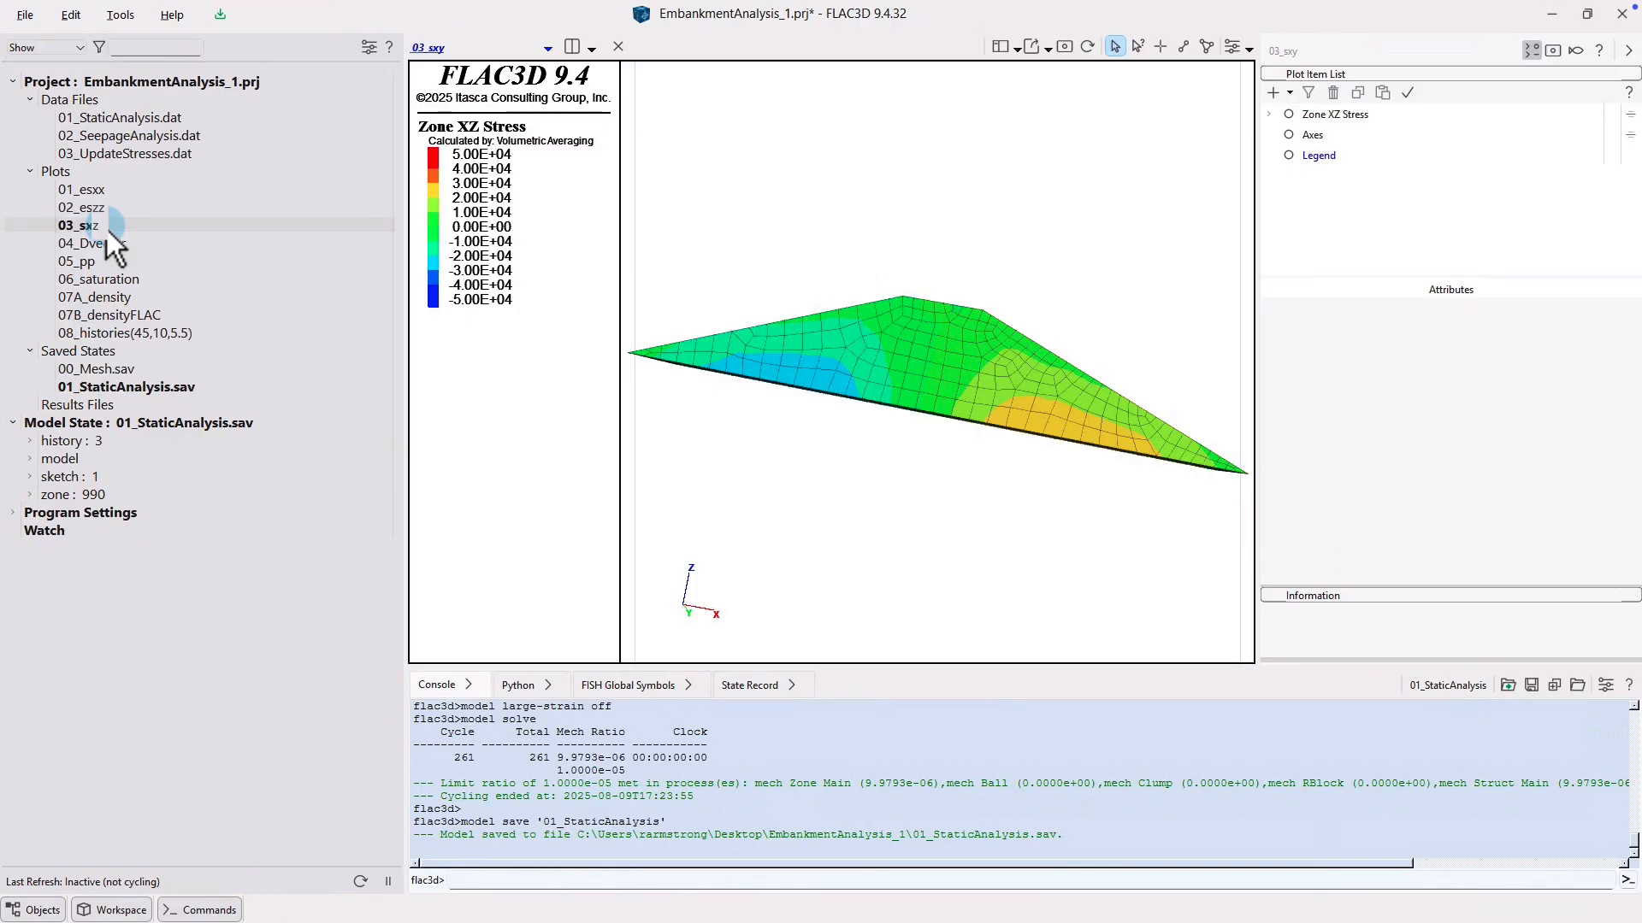
{"action": "double_click", "coordinate": [106, 243]}
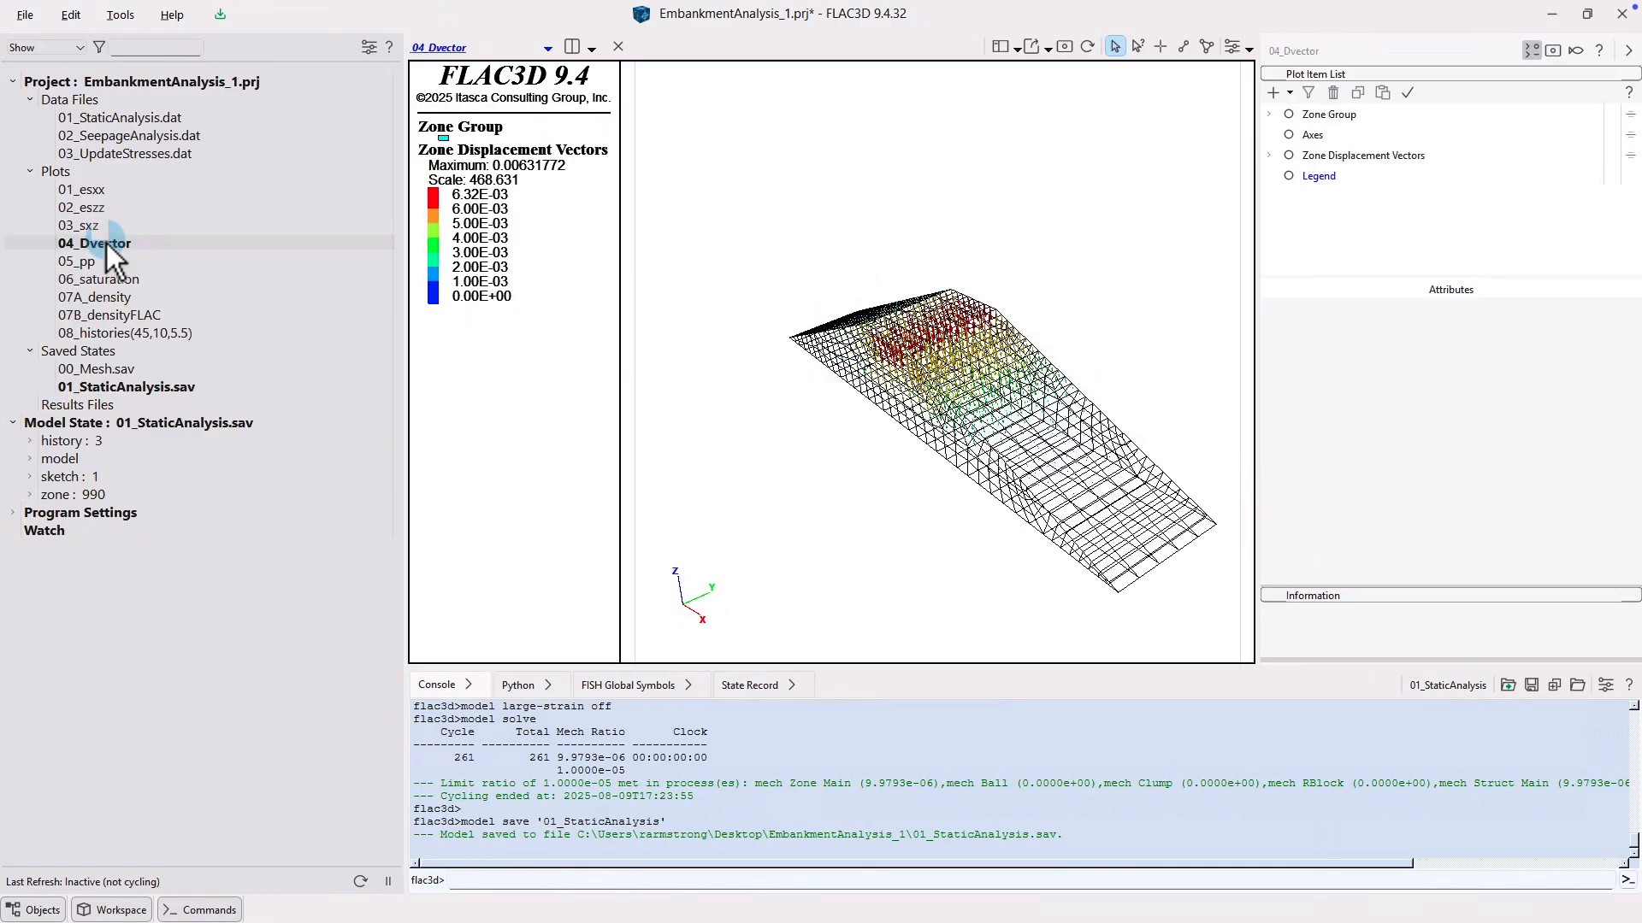
- In 02_SeepageAnalysis.dat, extend the Embankment hydraulic-conductivity-tensor to (4.5E-8, 4.5E-8, 1.6E-8)
{"action": "double_click", "coordinate": [137, 136]}
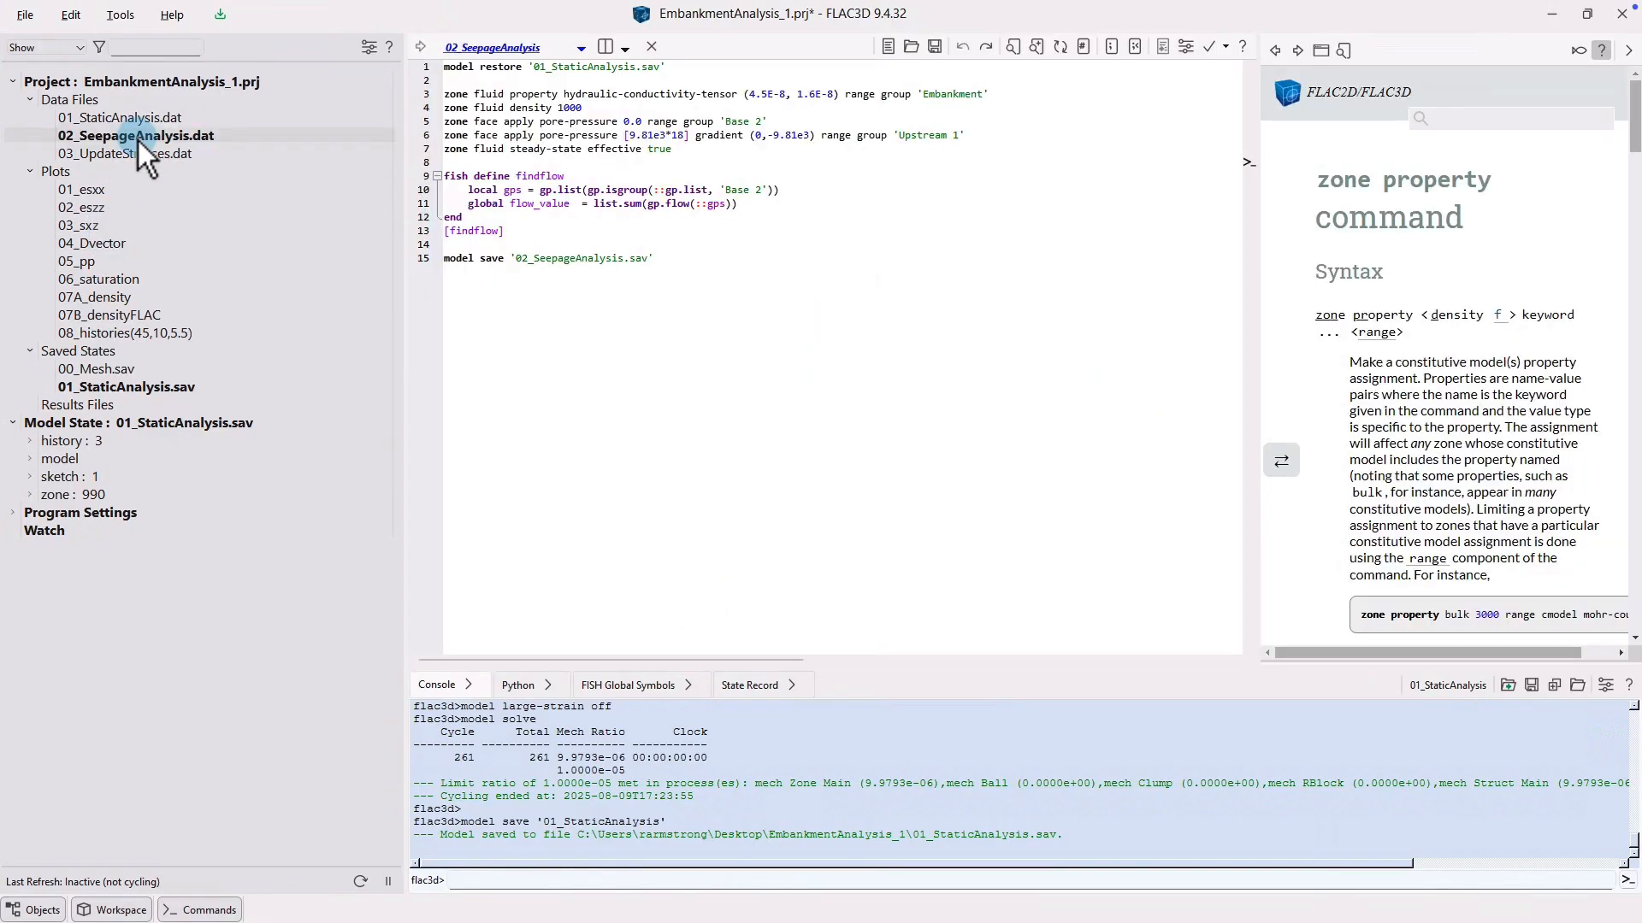
{"action": "left_click", "coordinate": [798, 96]}
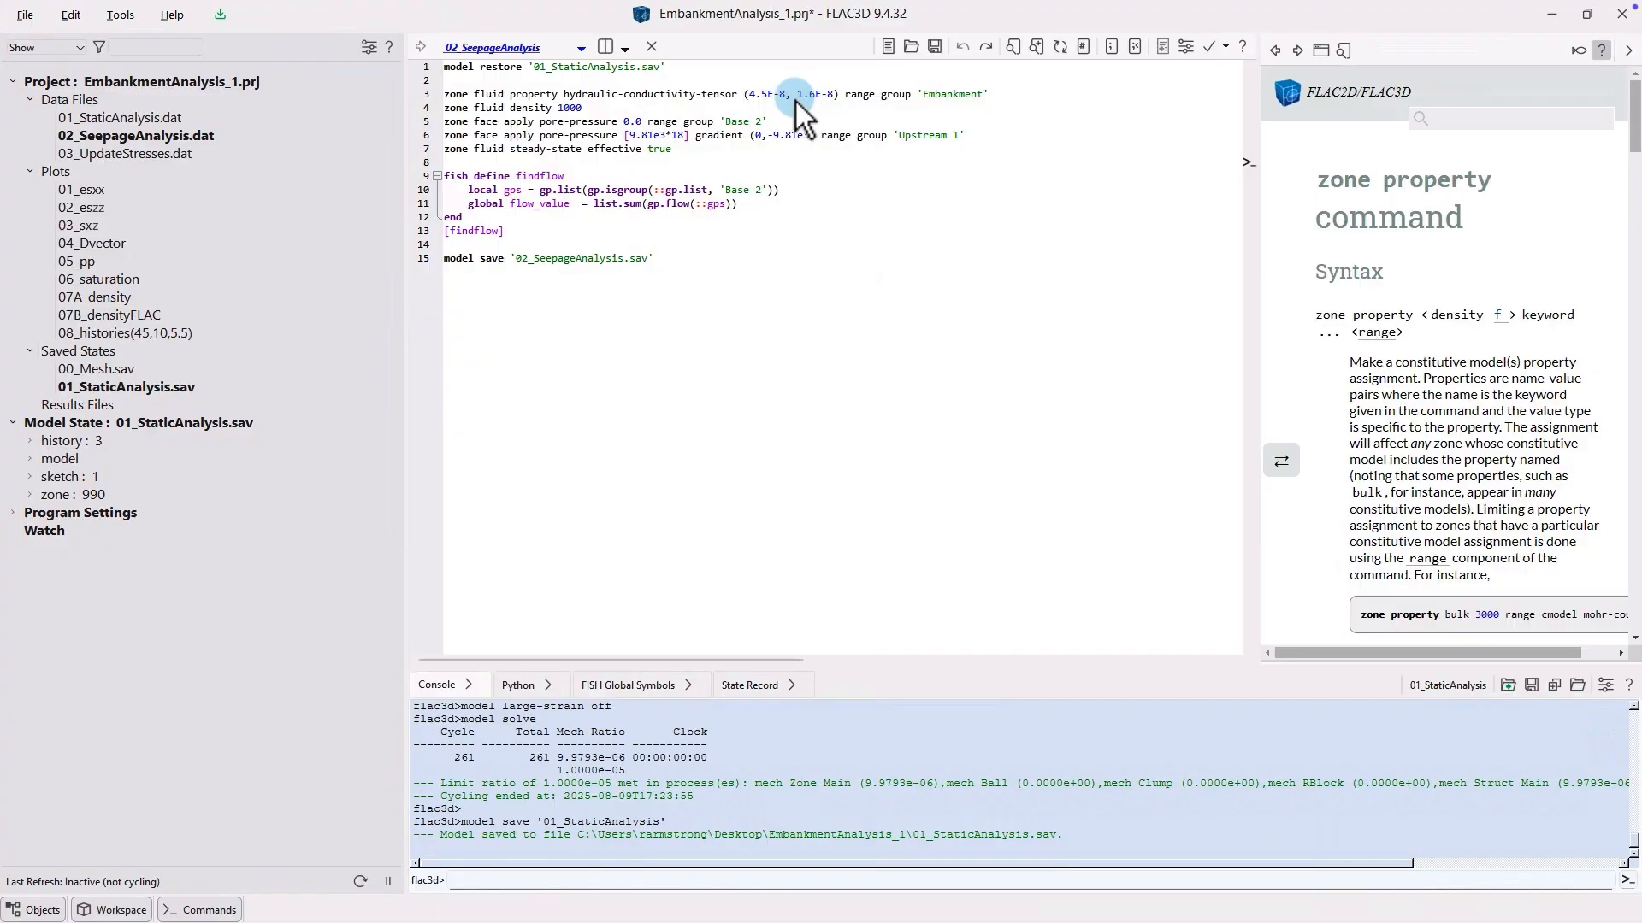
{"action": "type", "text": "4.5"}
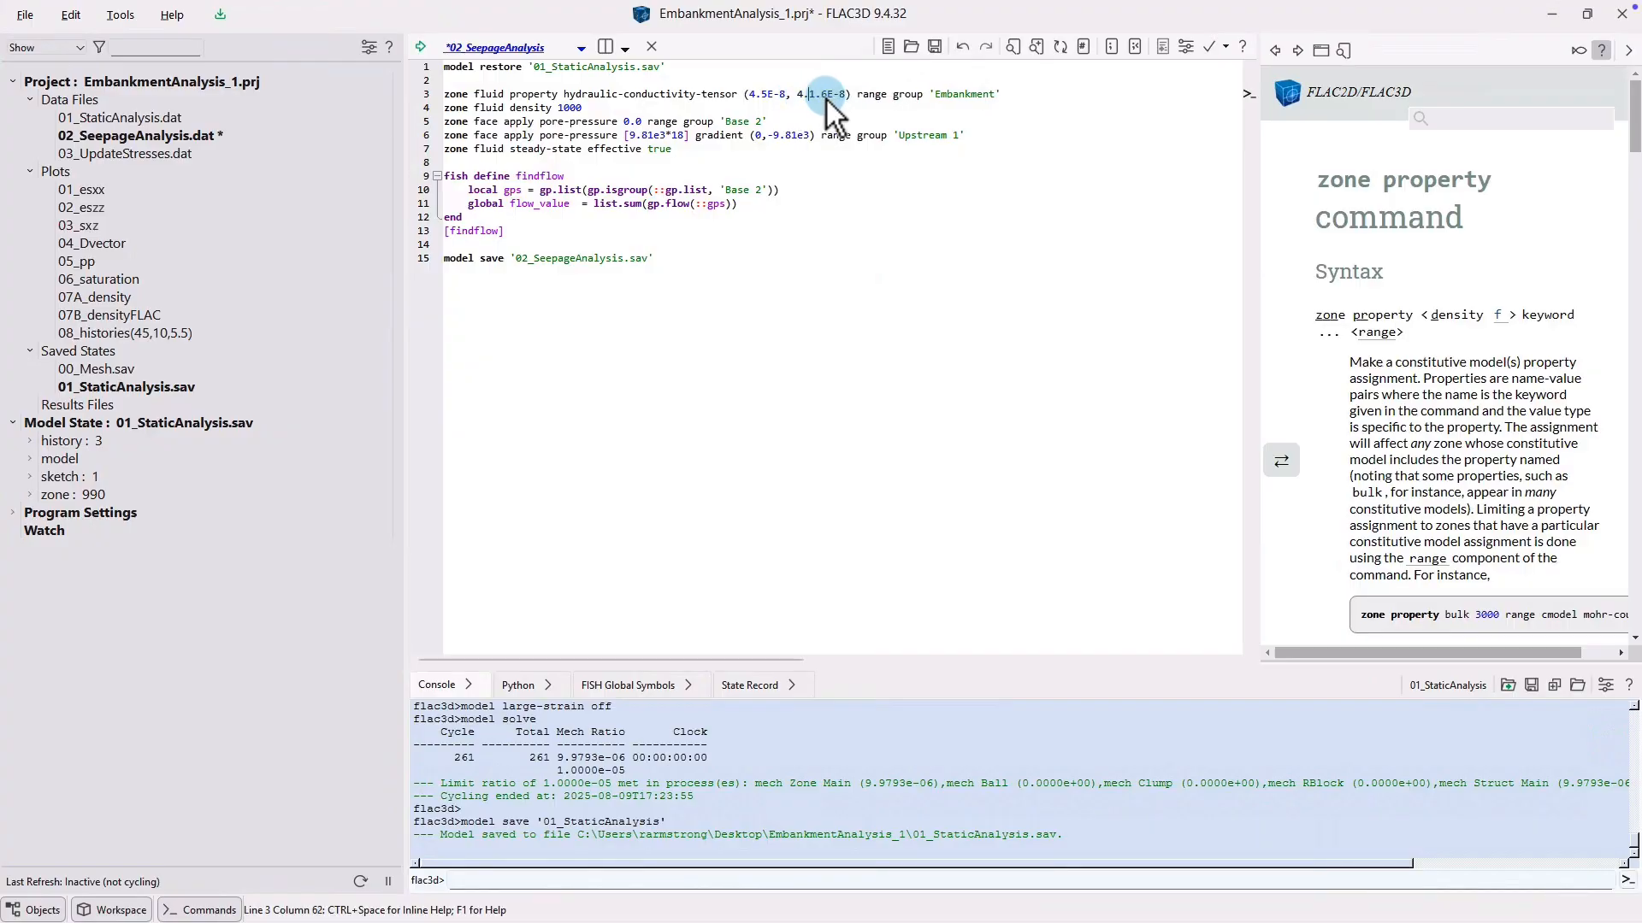
{"action": "type", "text": "E-8,"}
- Change the 'Upstream 1' pore-pressure gradient to (0,0,-9.81e3) and run the seepage analysis file
{"action": "left_click", "coordinate": [771, 137]}
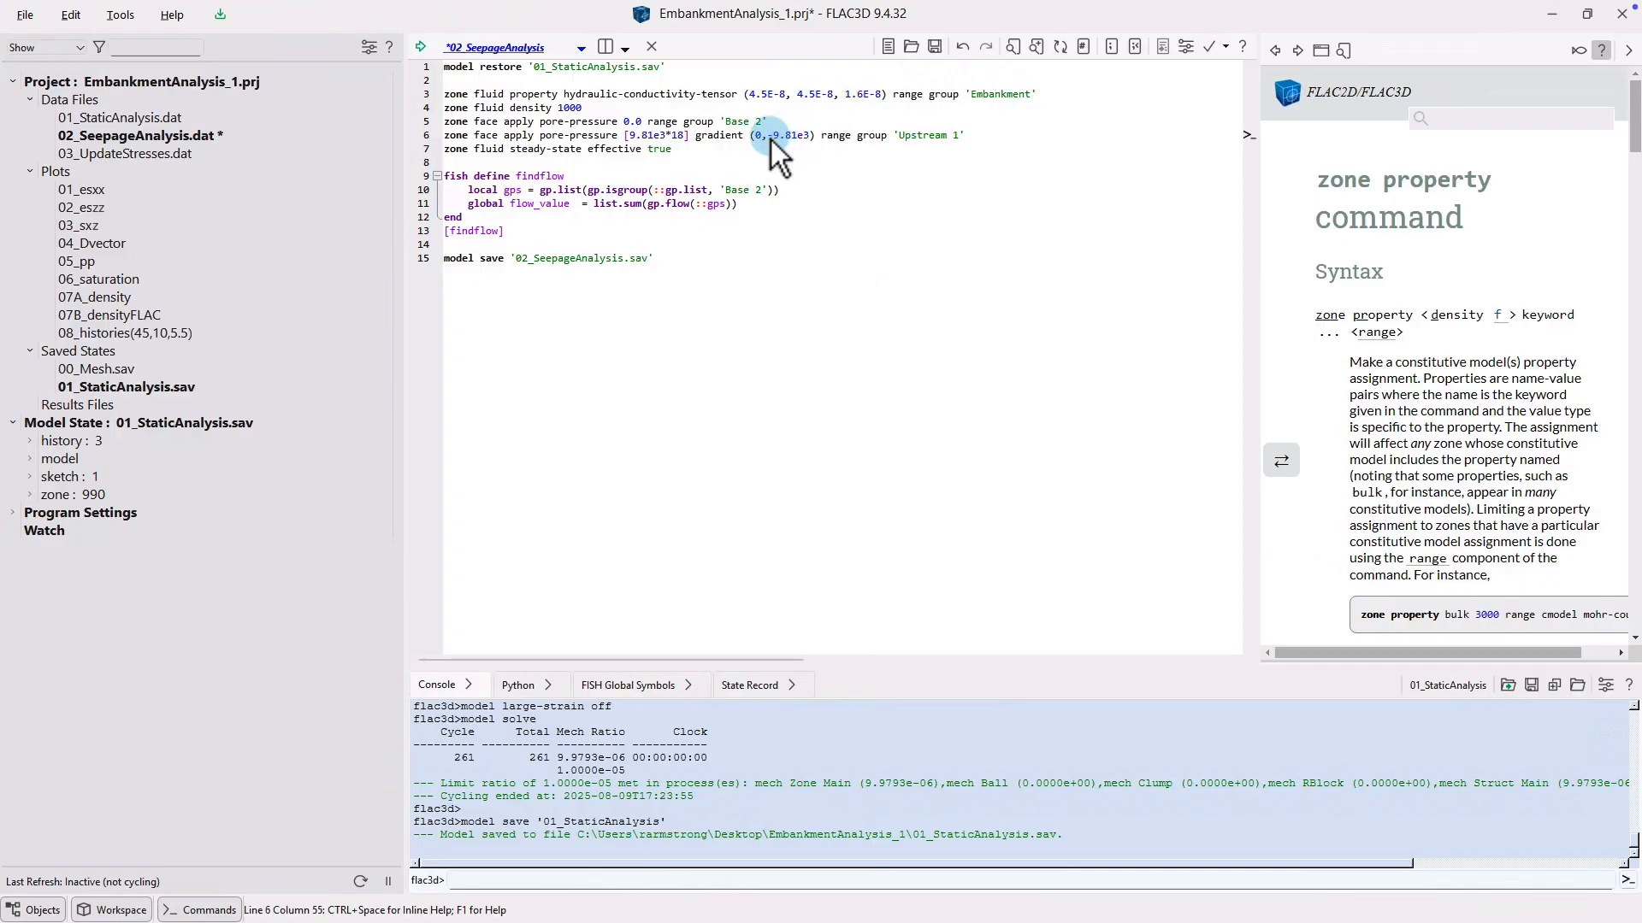
{"action": "type", "text": "0,"}
{"action": "left_click", "coordinate": [422, 47]}
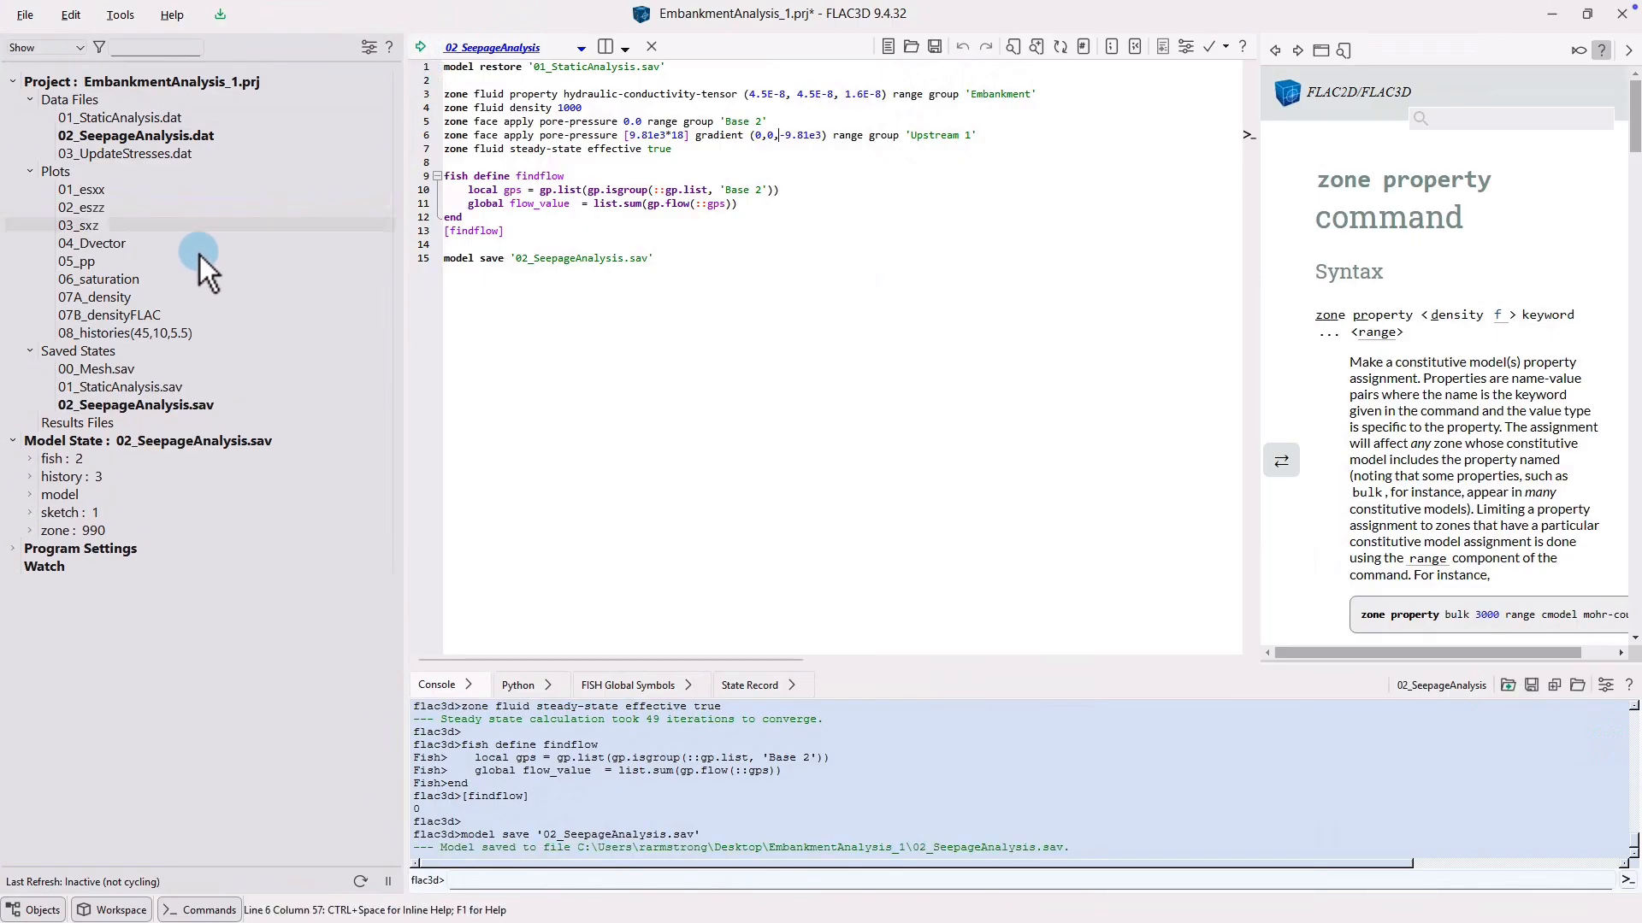
- Show the pore pressure plot 05_pp and check the FISH global symbols for the flow value
{"action": "double_click", "coordinate": [135, 260]}
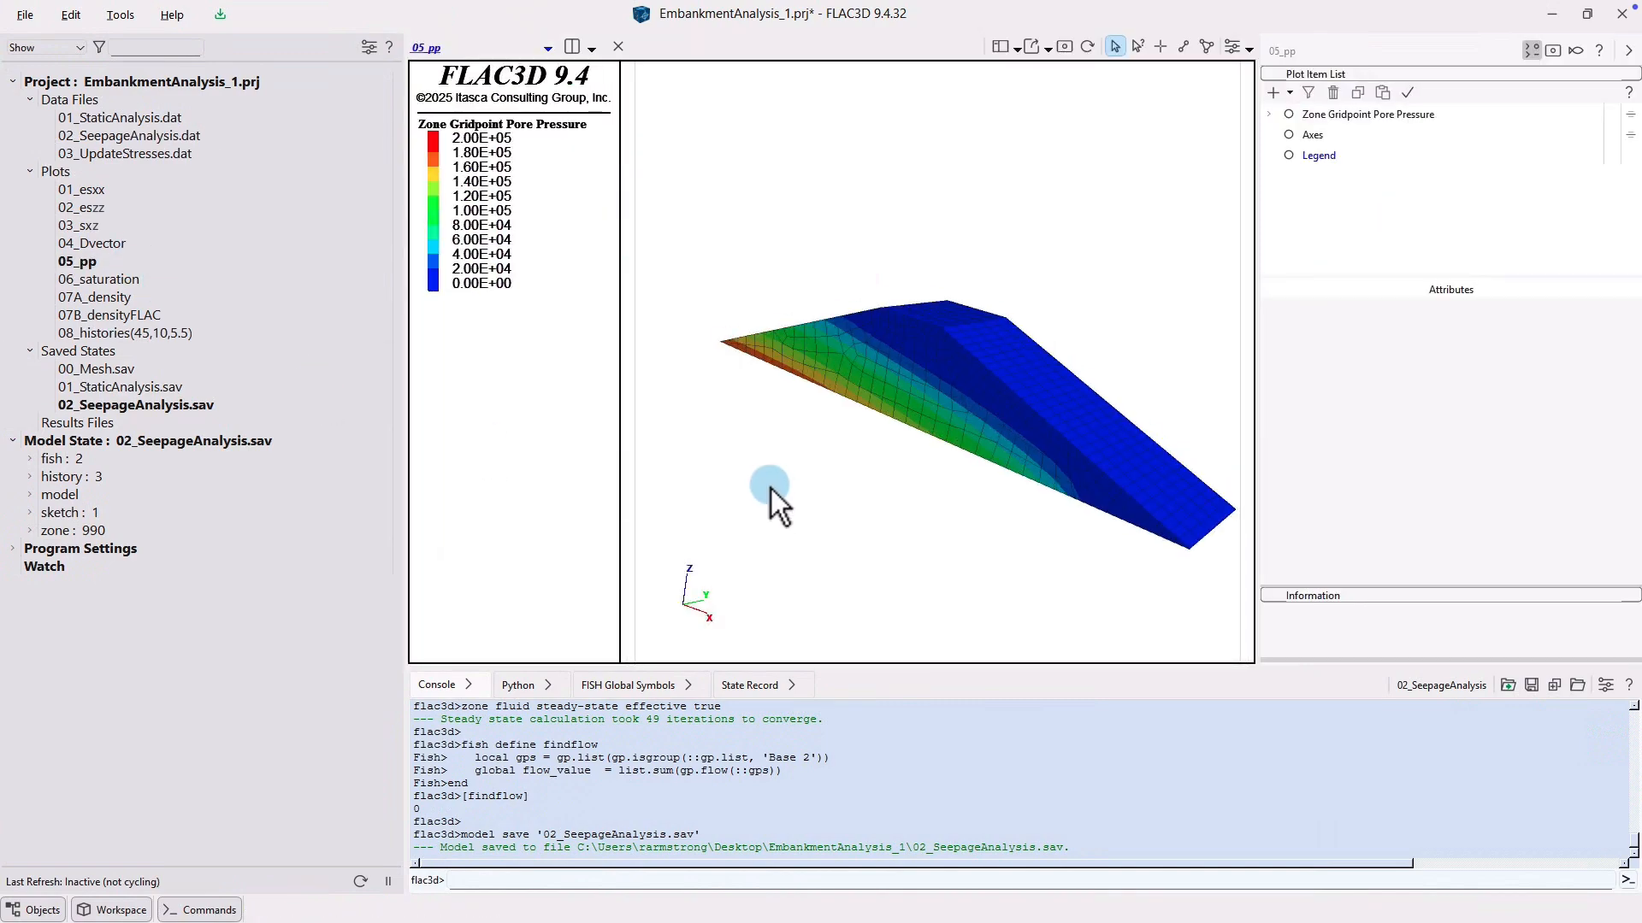
{"action": "left_click", "coordinate": [1577, 50]}
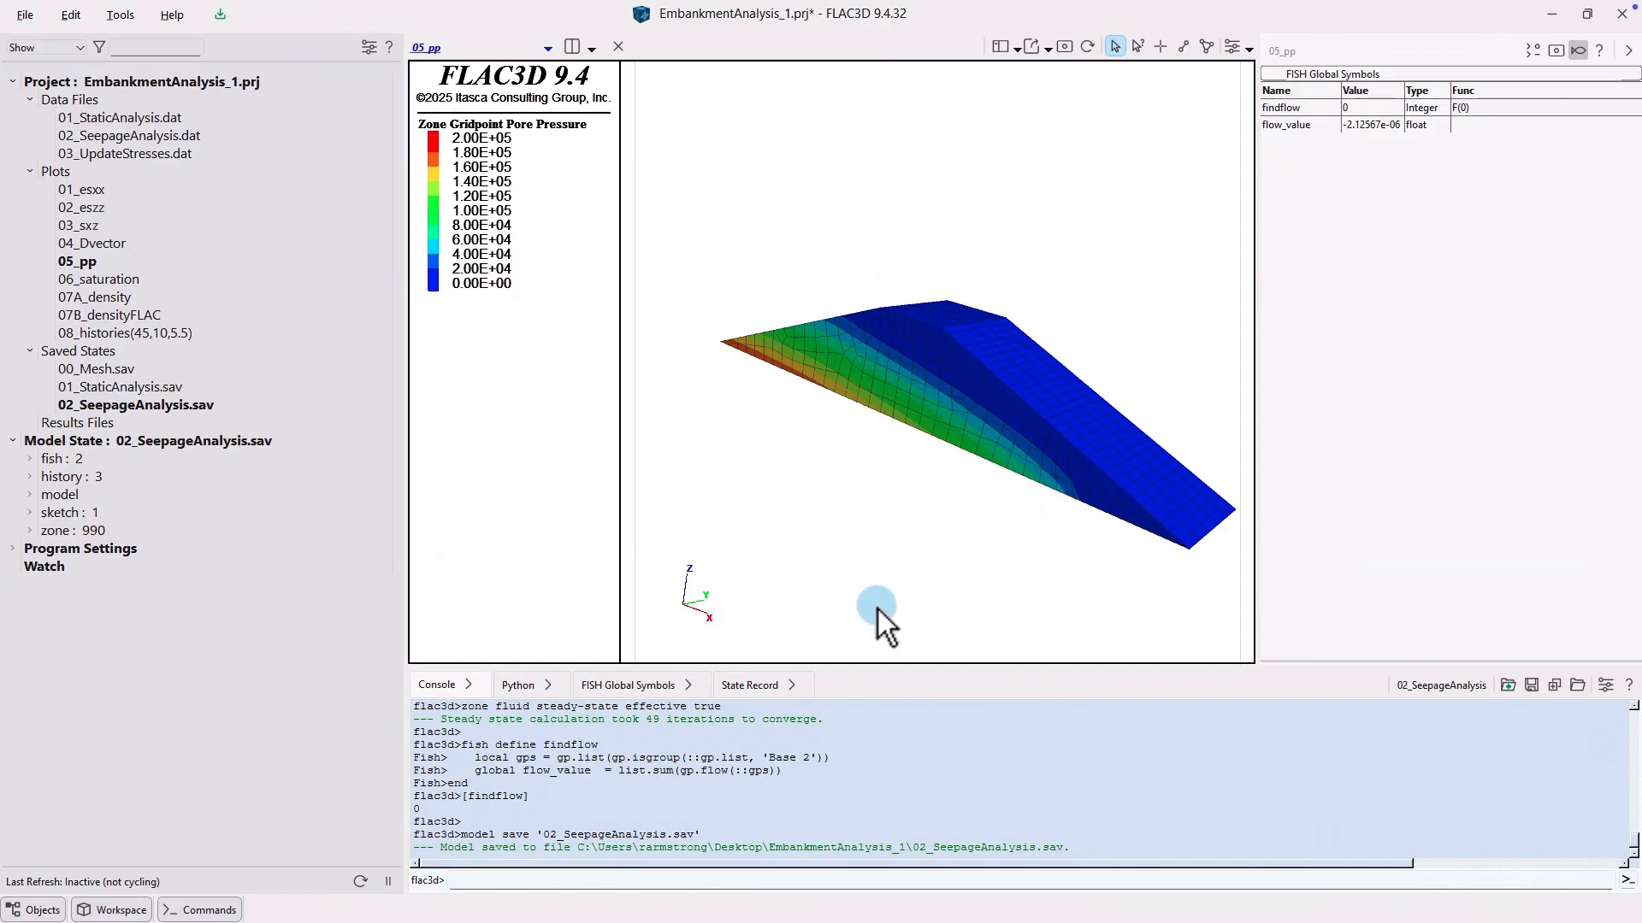
- Query the pore pressure with the console command [gp.pp(gp.near(45,10,5))] and view the 06_saturation plot
{"action": "left_click", "coordinate": [541, 879]}
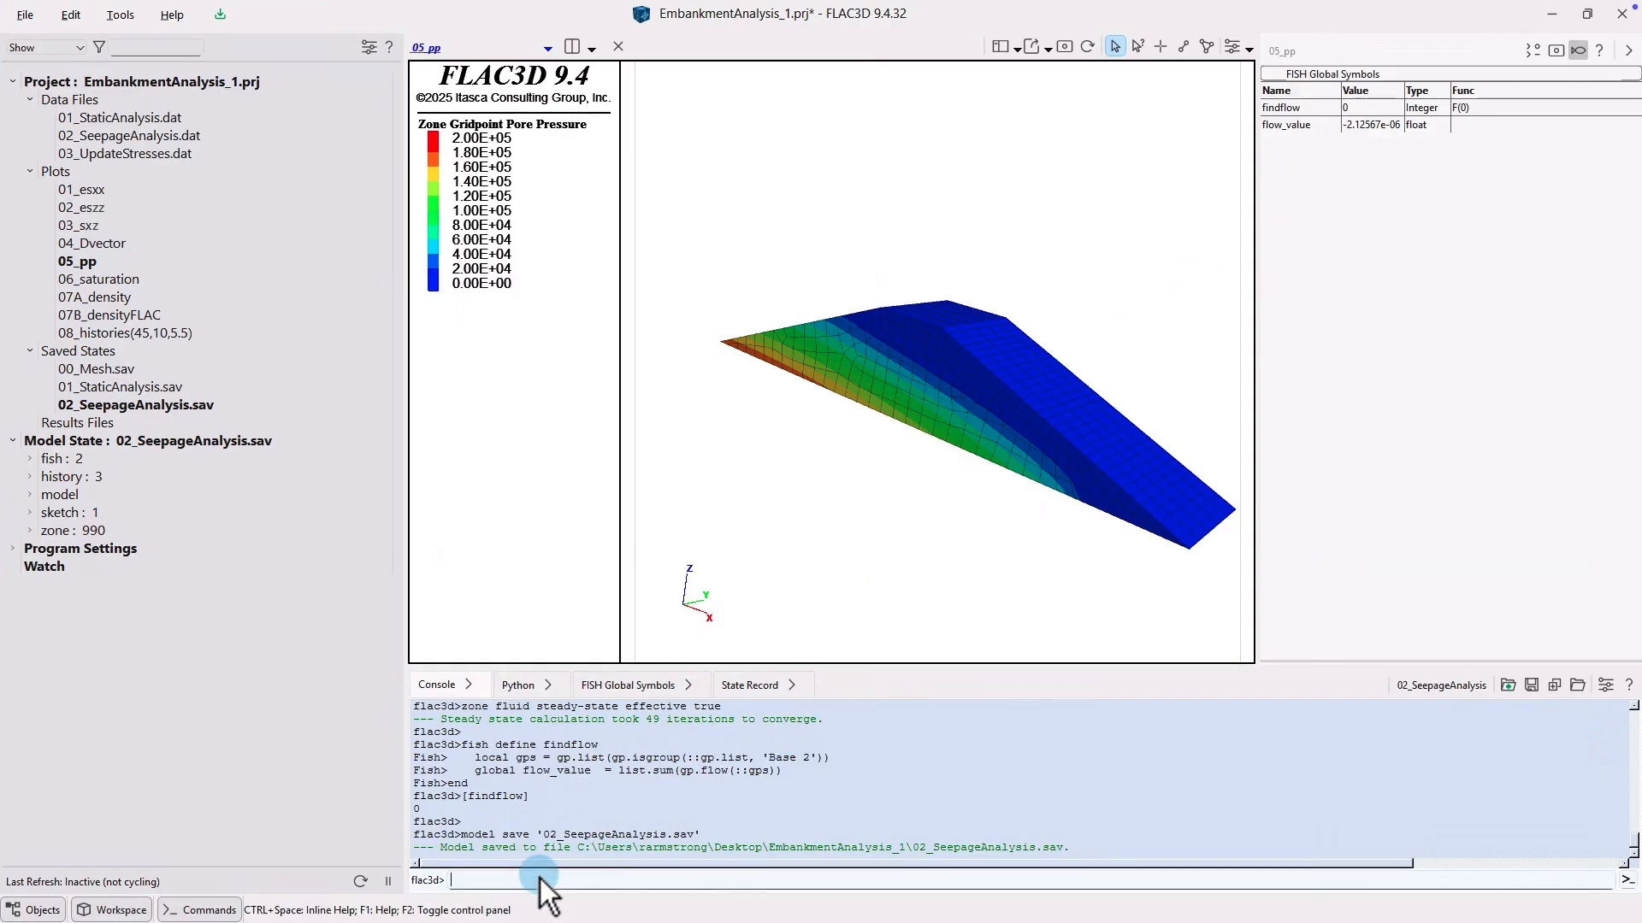
{"action": "type", "text": "[gp.pp(gp.near(45, 10, 5))]"}
{"action": "key", "text": "Return"}
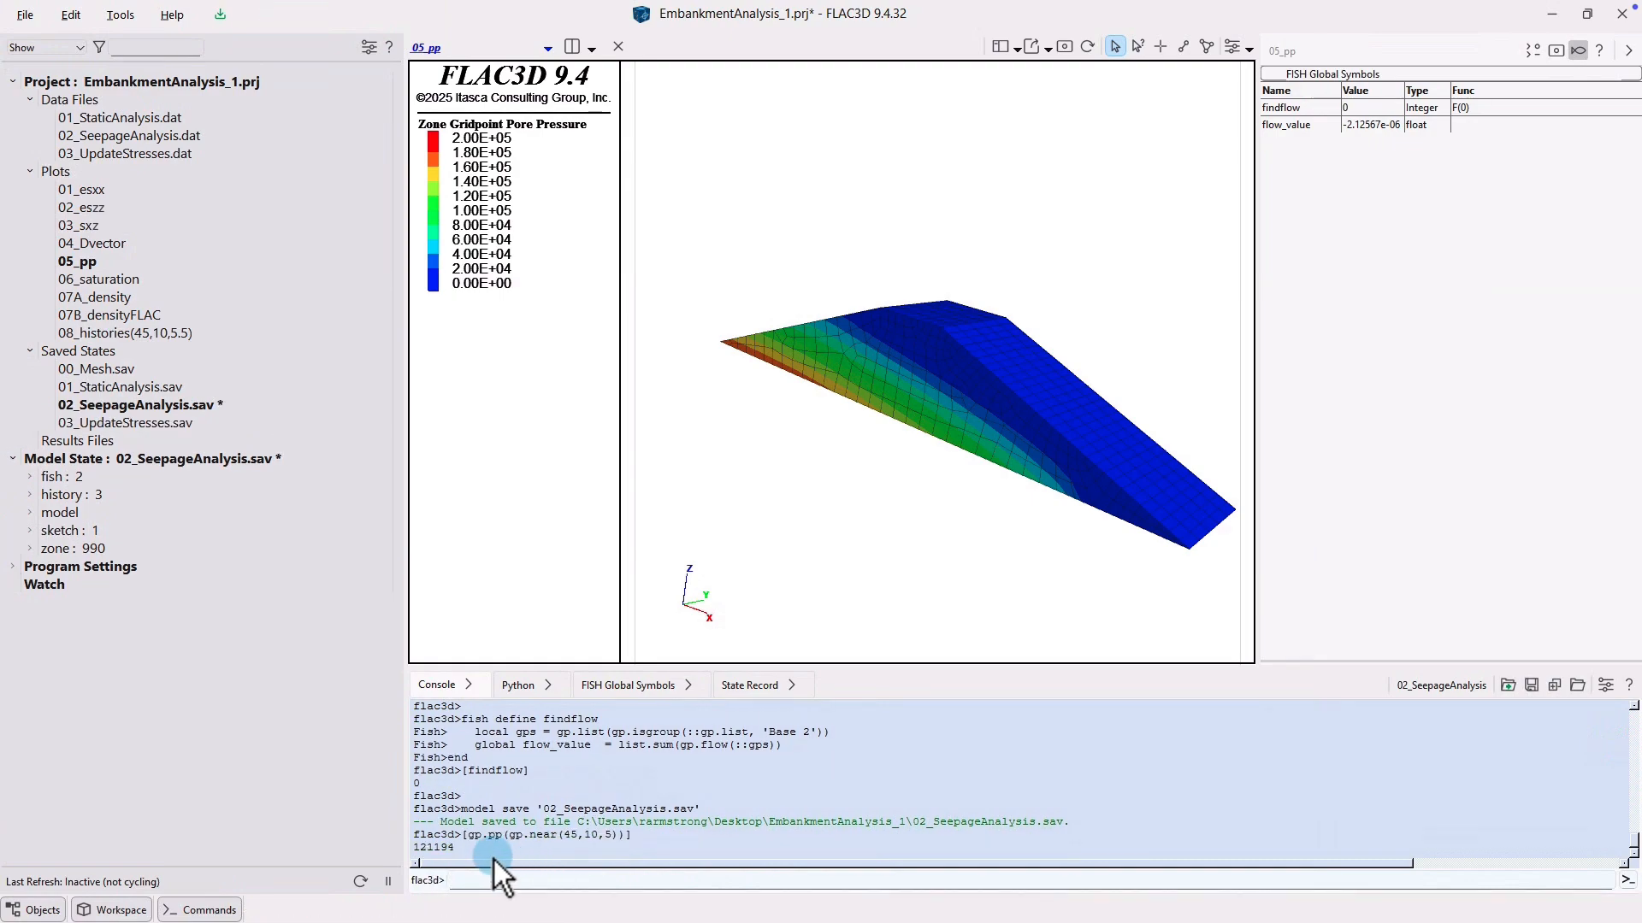
{"action": "double_click", "coordinate": [133, 285]}
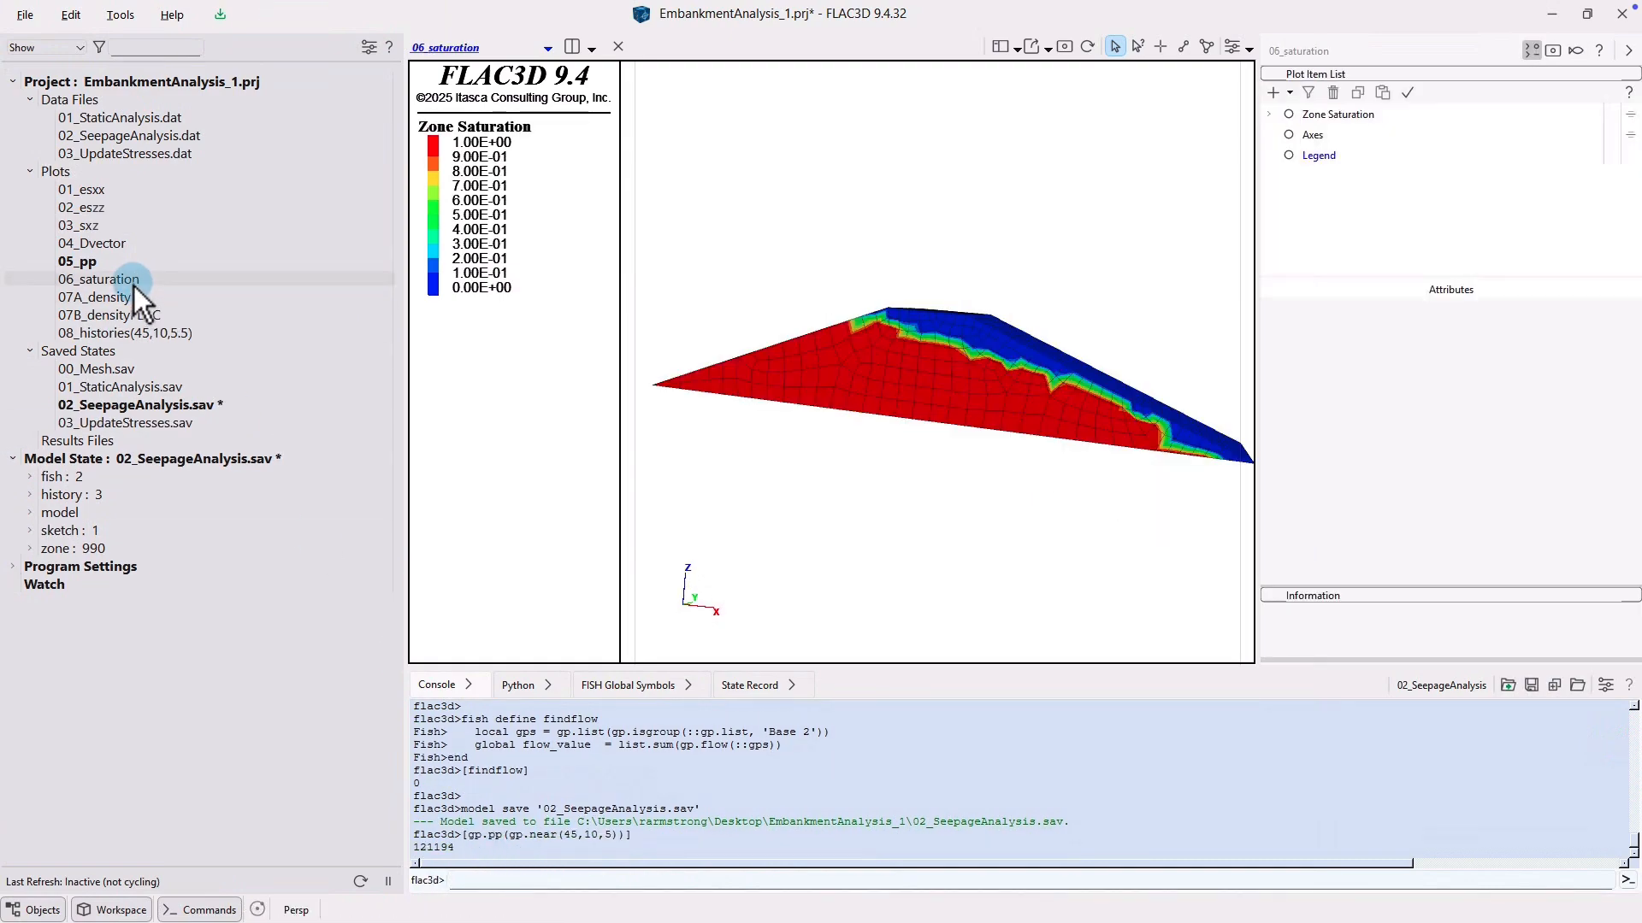
- In 03_UpdateStresses.dat, change the 'Upstream 1' stress-normal gradient to (0,0,9.81e3) and run the file
{"action": "double_click", "coordinate": [157, 154]}
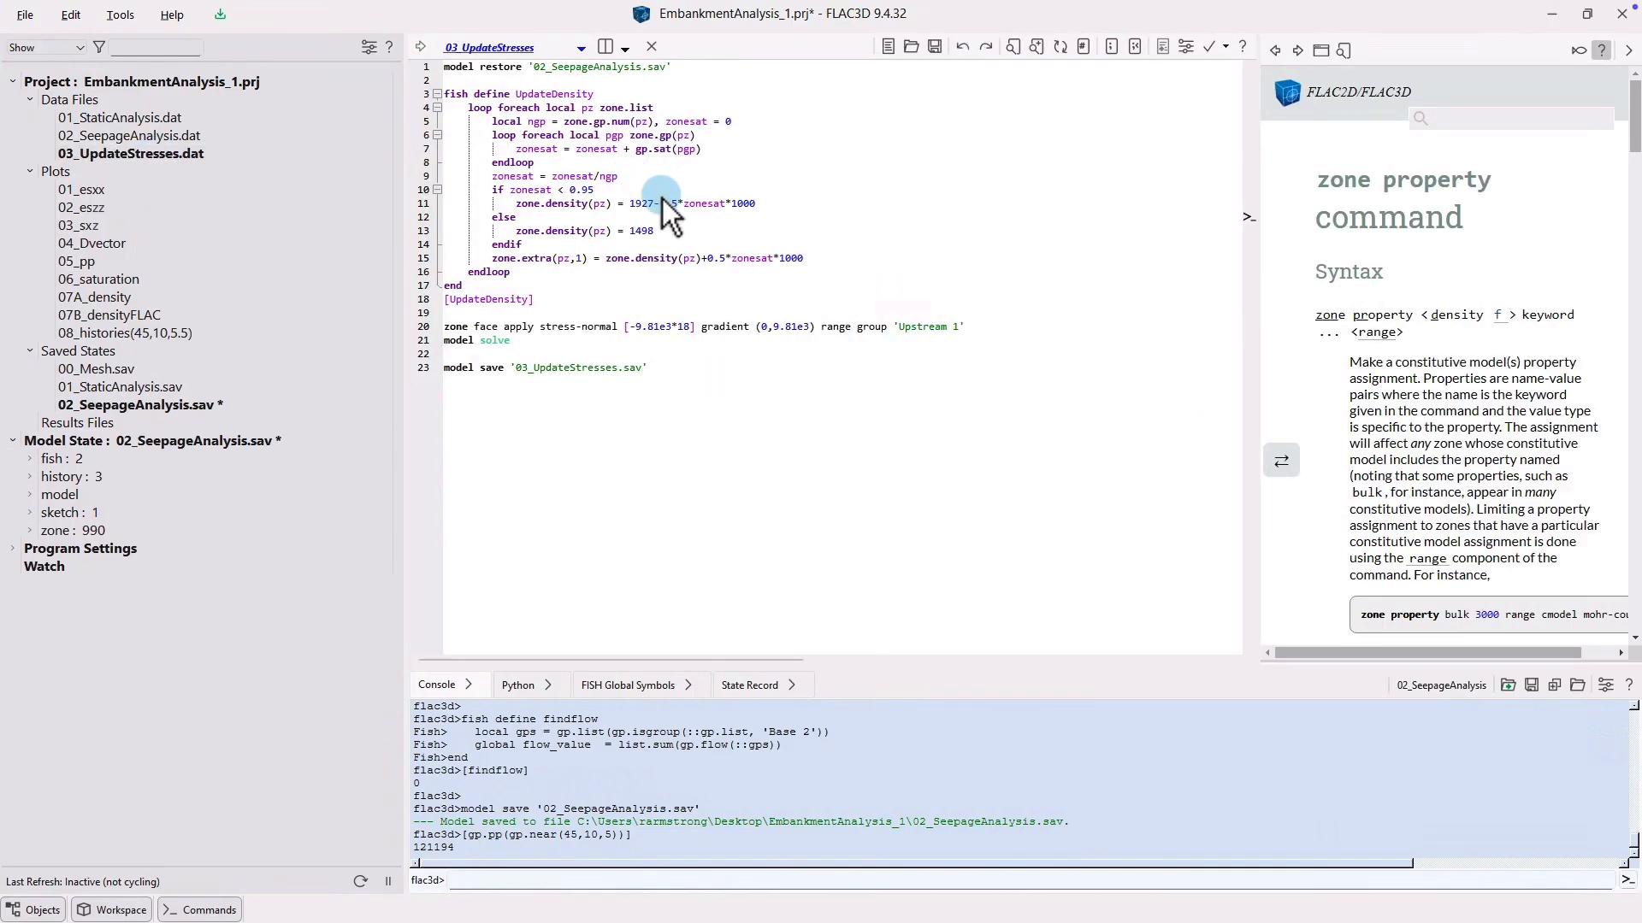
{"action": "left_click", "coordinate": [773, 330]}
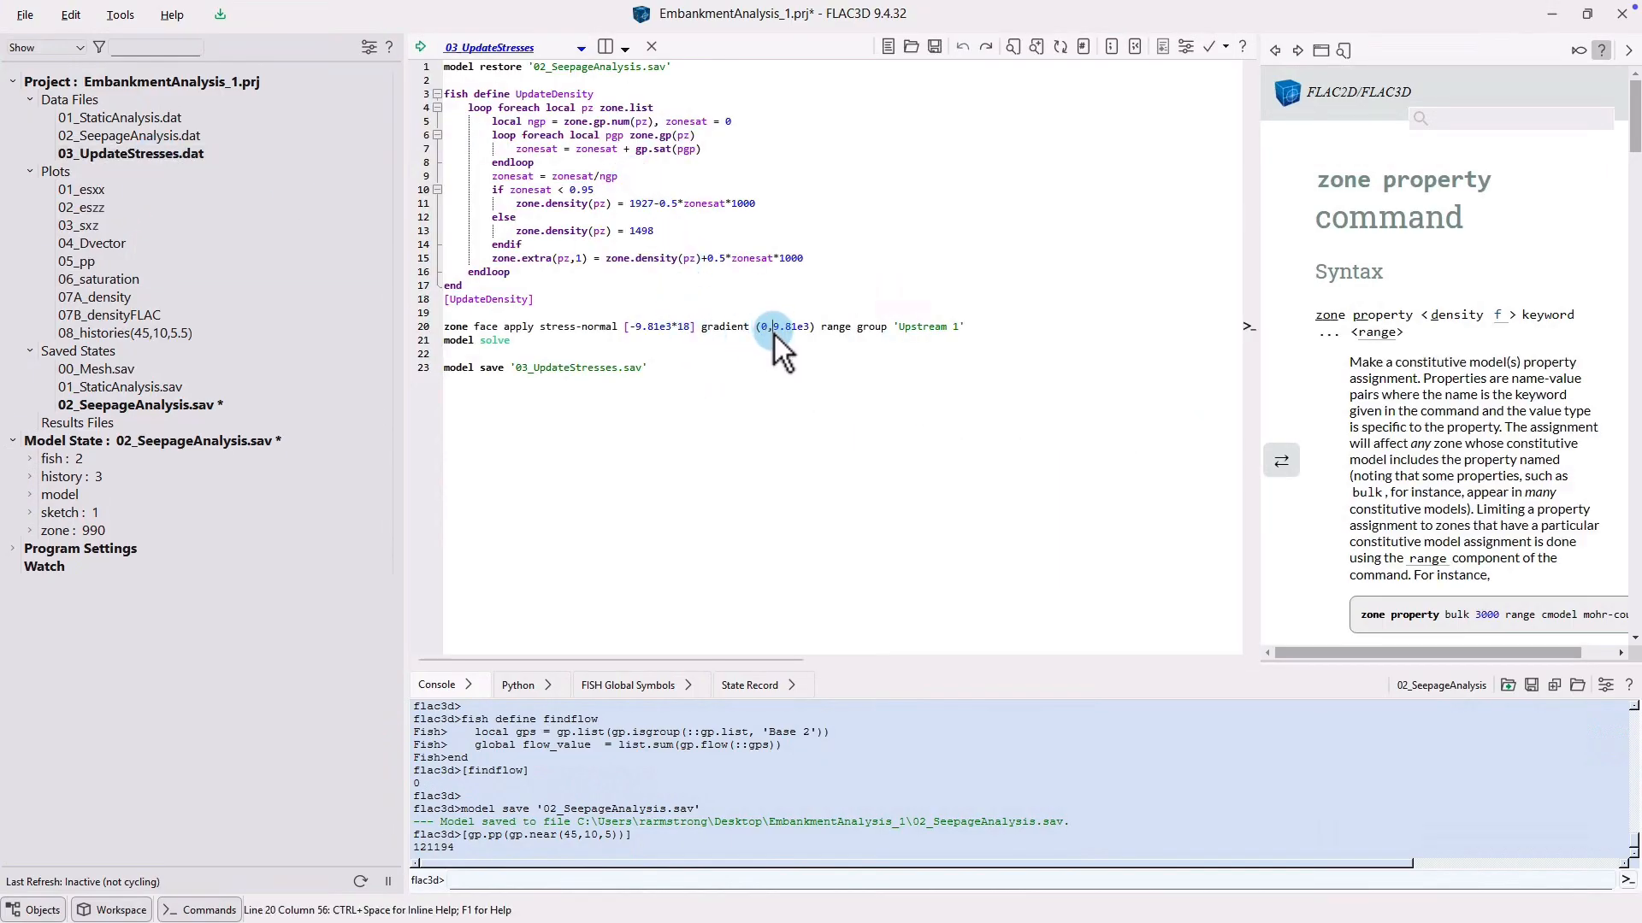
{"action": "type", "text": "0,"}
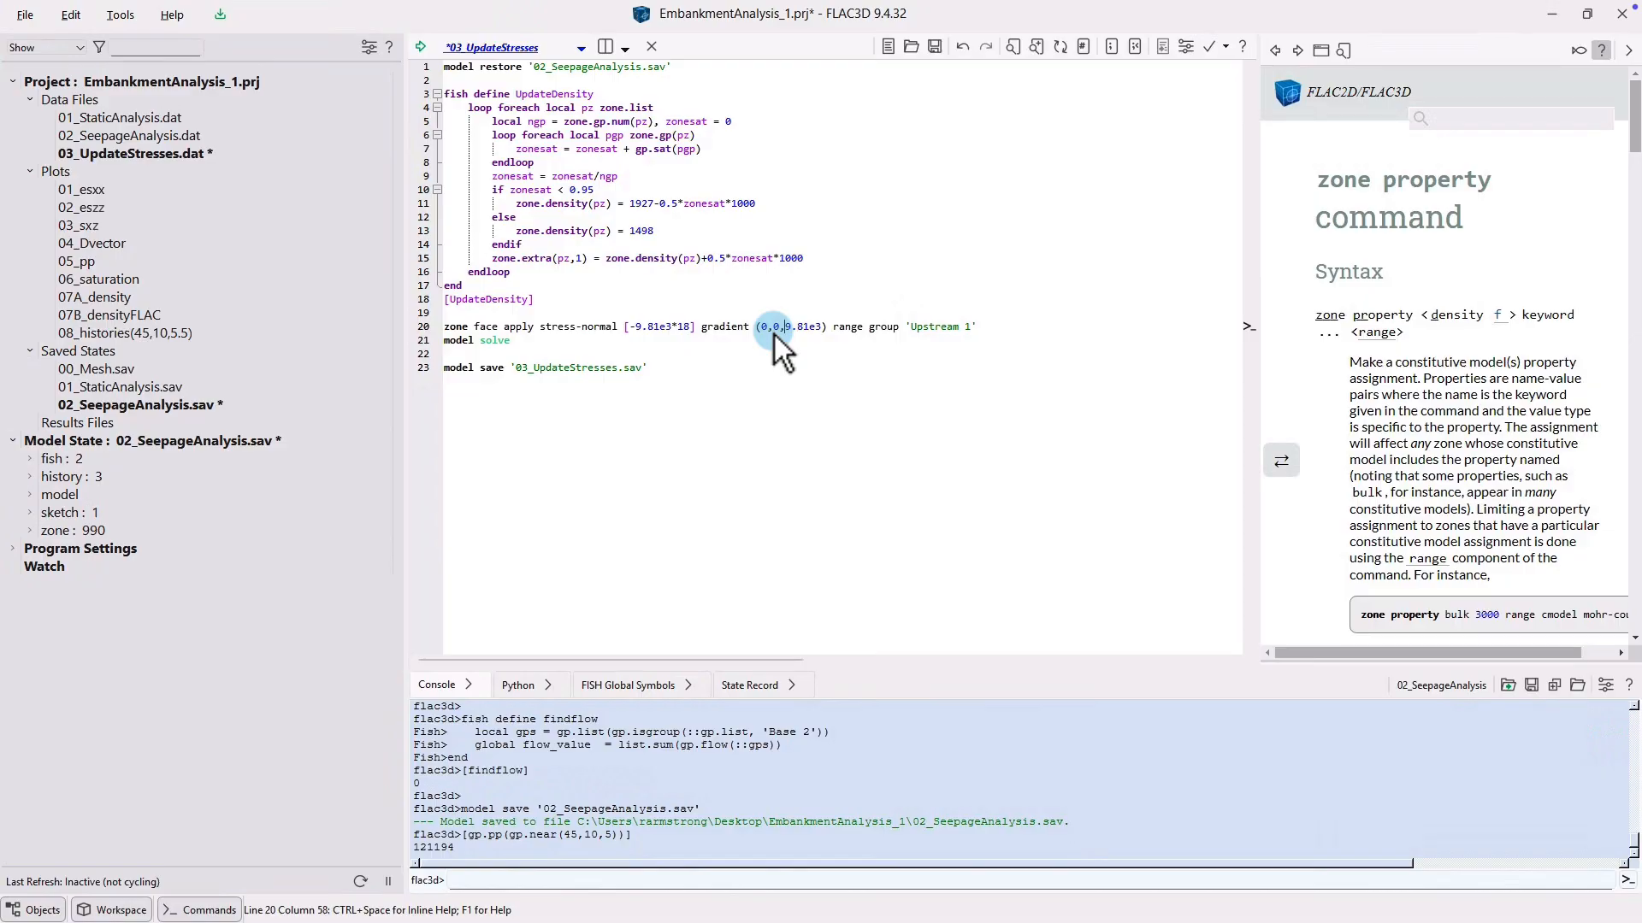
{"action": "left_click", "coordinate": [422, 47]}
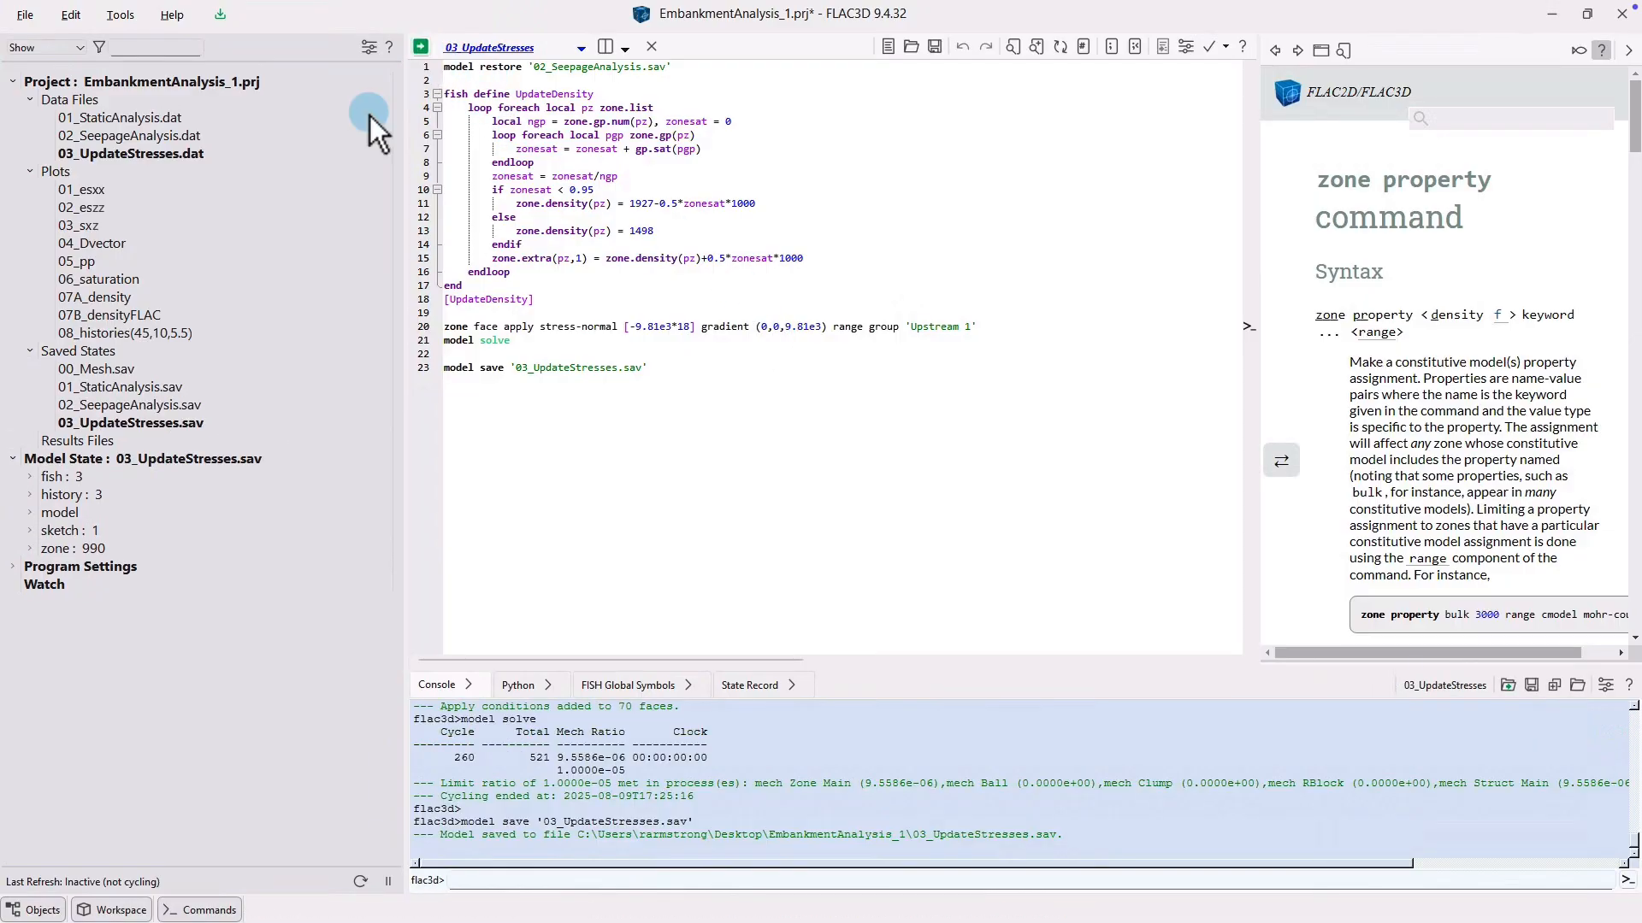
- Review the updated results in the plots 07A_density, 07B_densityFLAC and 08_histories(45,10,5.5)
{"action": "double_click", "coordinate": [141, 299]}
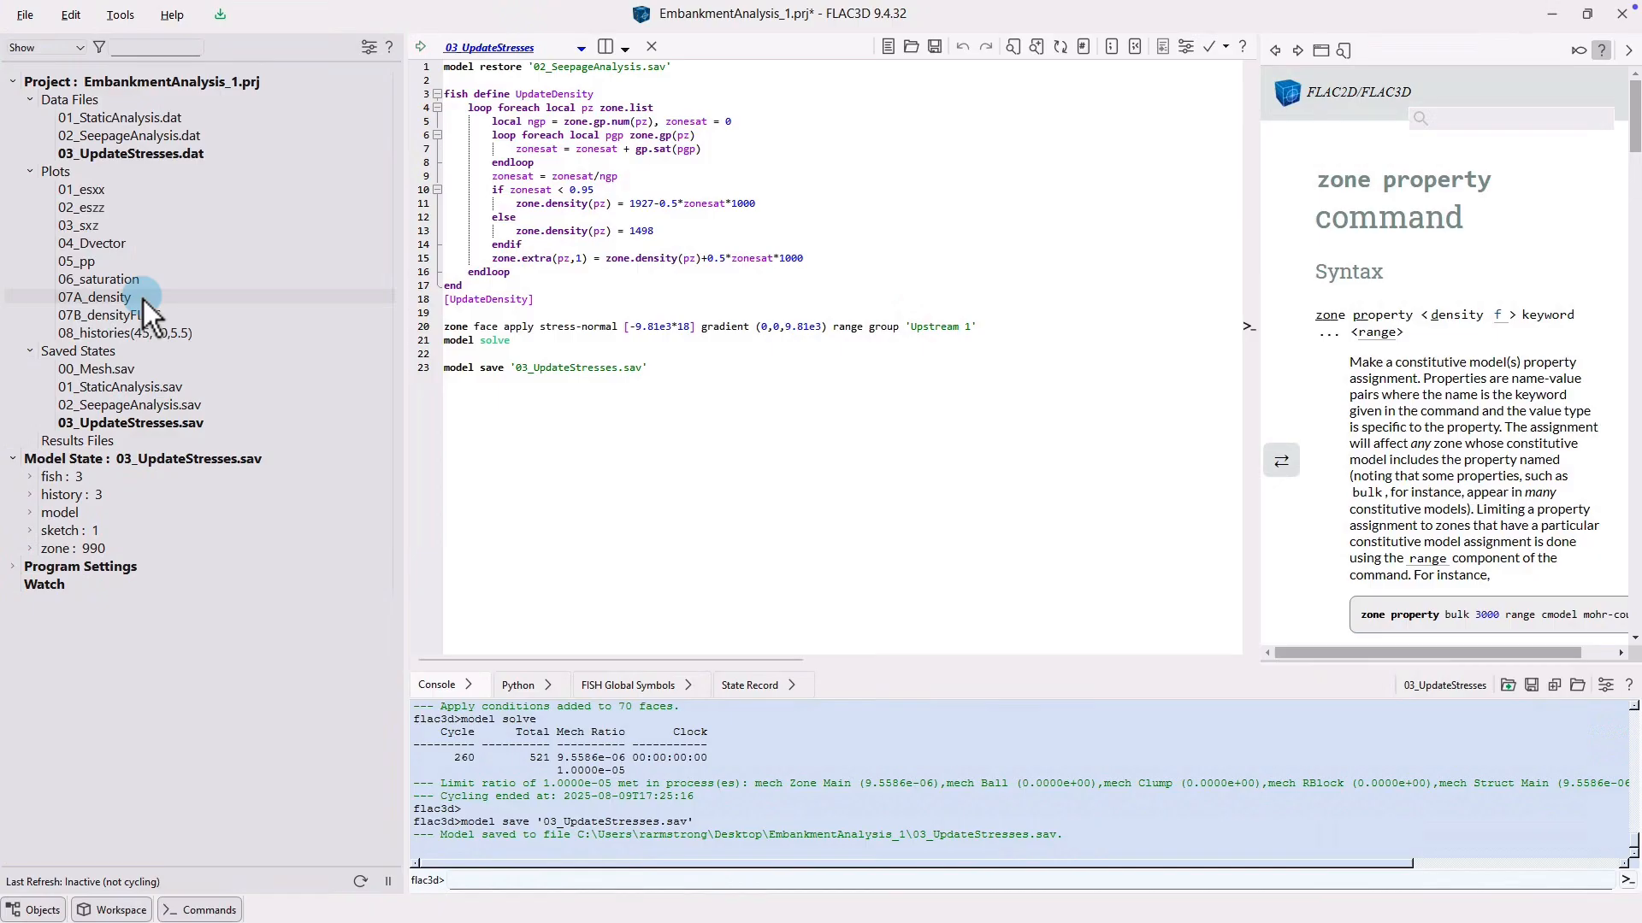
{"action": "double_click", "coordinate": [147, 316]}
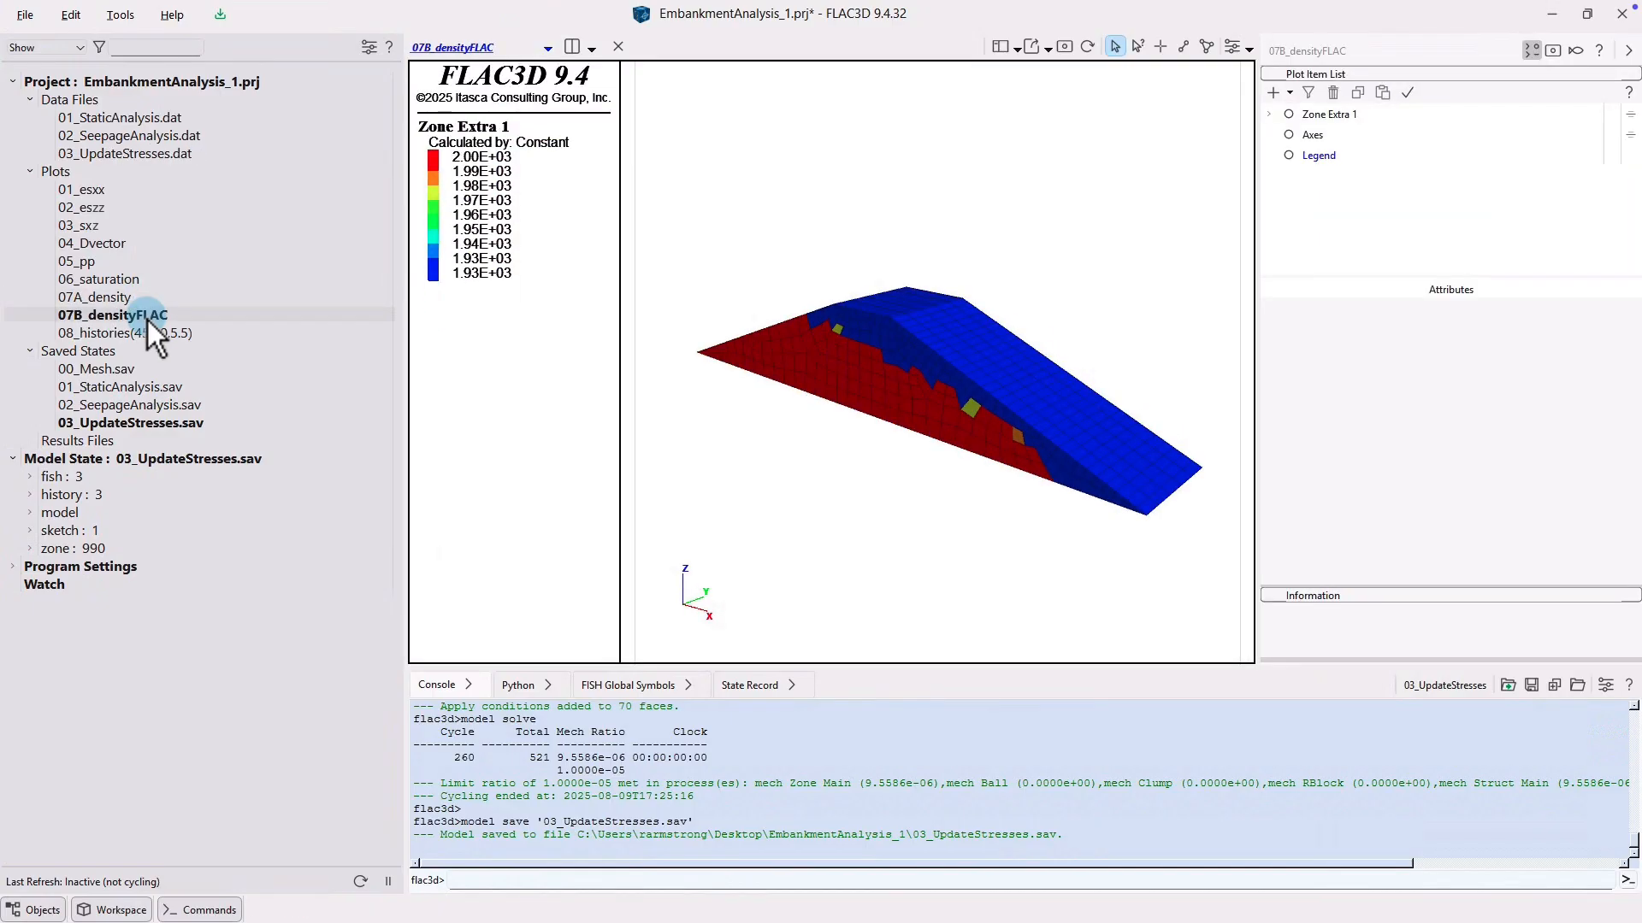
{"action": "double_click", "coordinate": [167, 334]}
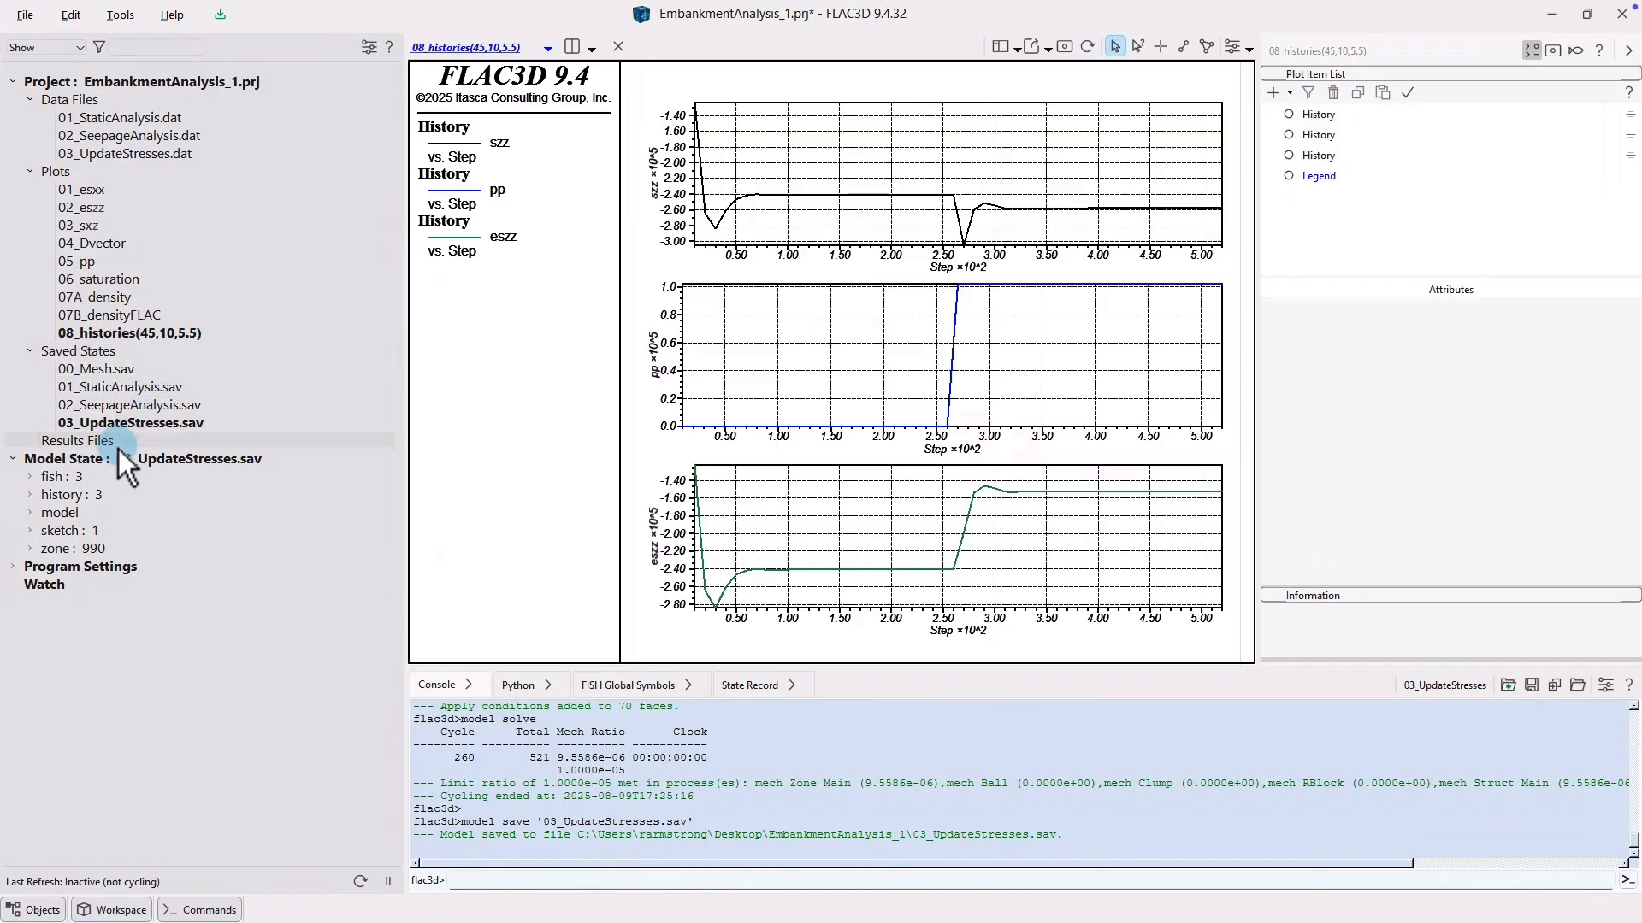
- Examine the recorded history values for ZZ stress, gridpoint pore pressure and ZZ effective stress at (45,10,5.5) in the model state
{"action": "left_click", "coordinate": [56, 485]}
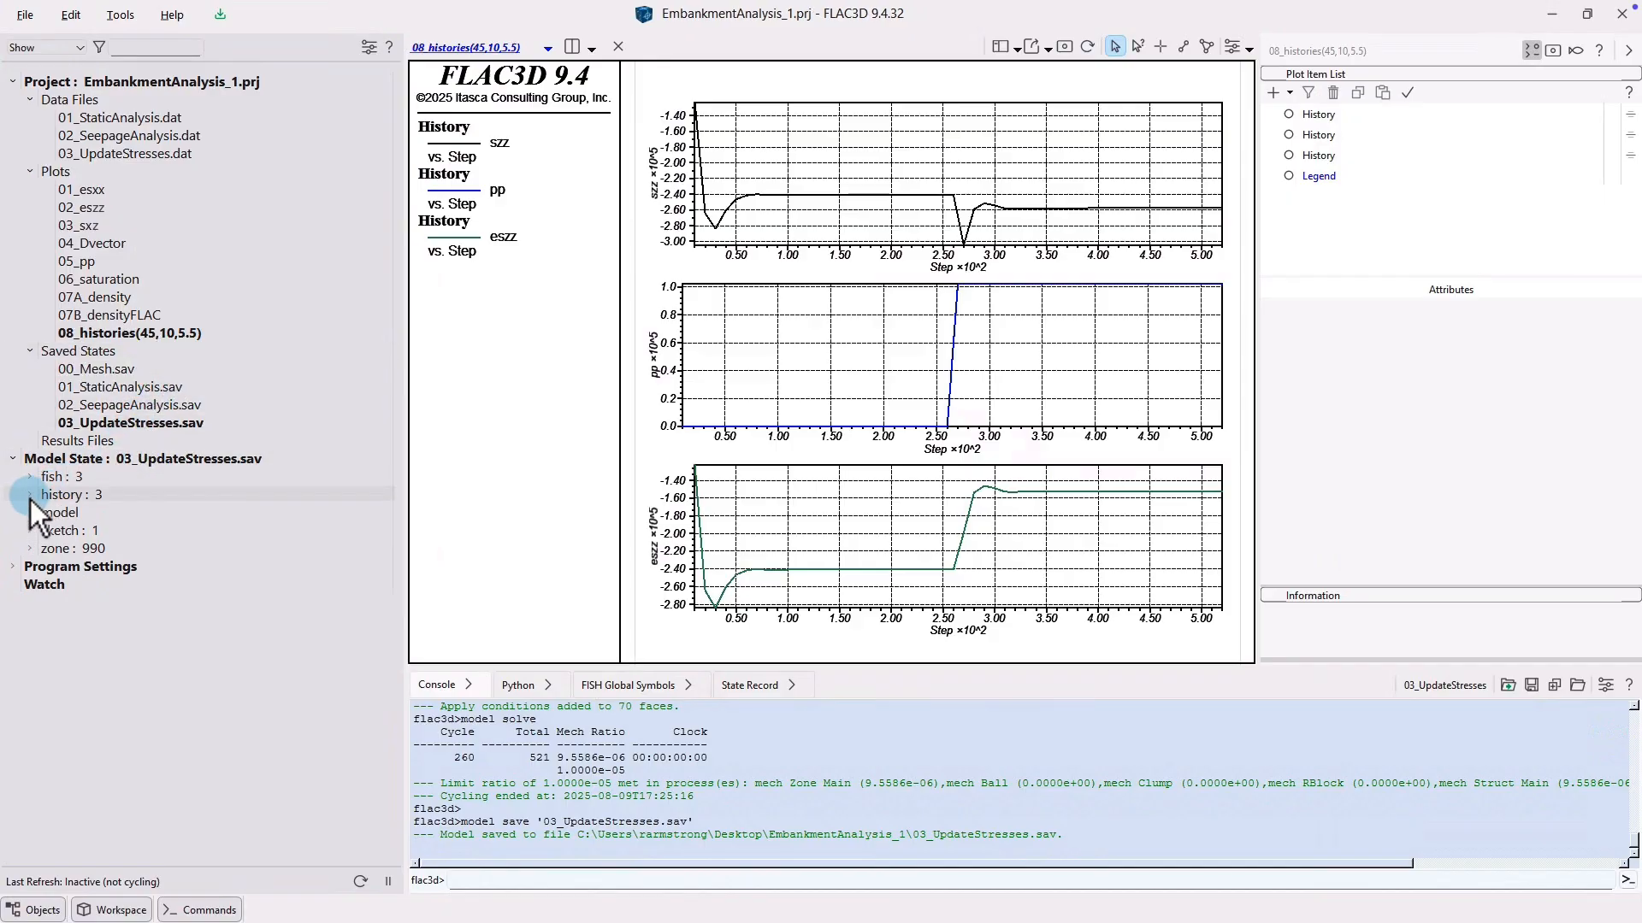
{"action": "left_click", "coordinate": [30, 498]}
{"action": "left_click", "coordinate": [47, 531]}
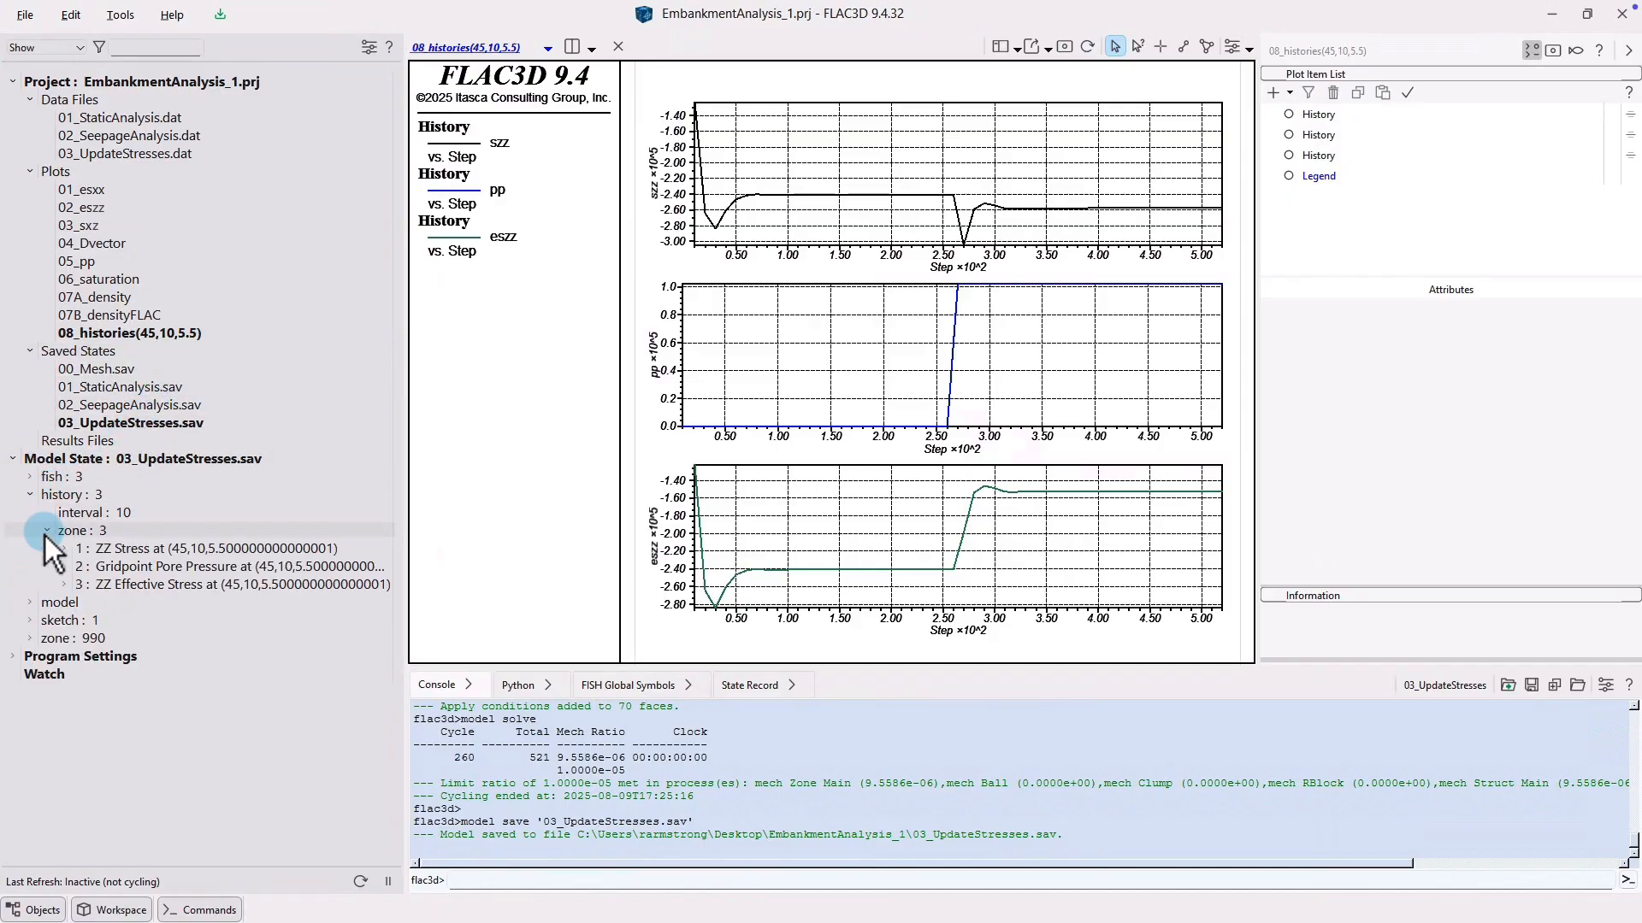
{"action": "left_click", "coordinate": [64, 550]}
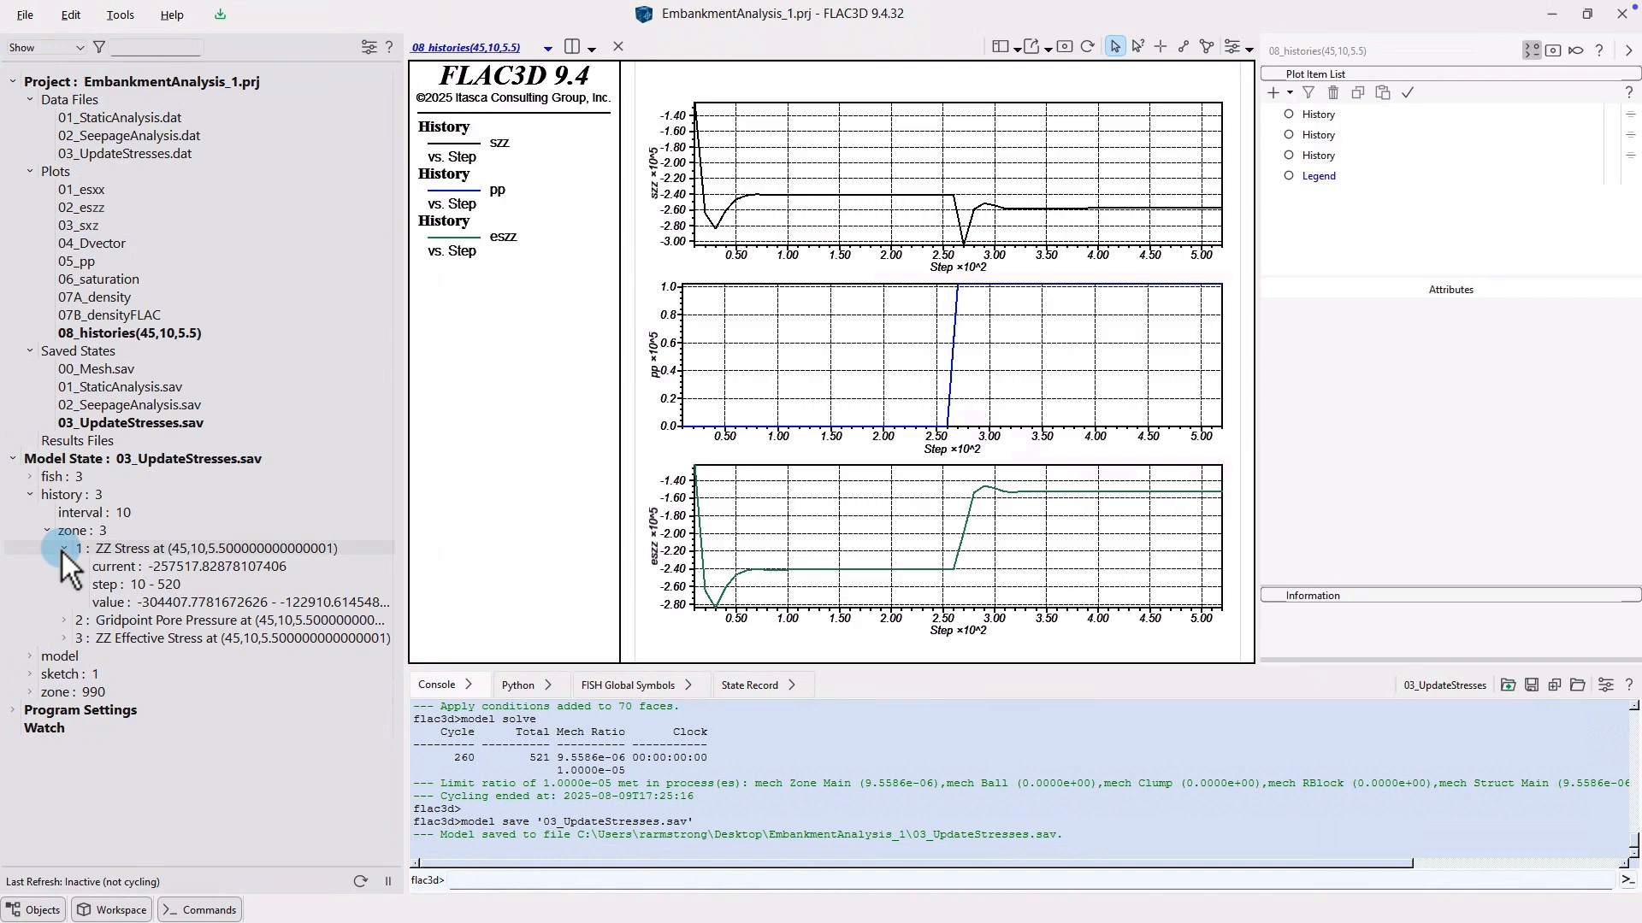
{"action": "left_click", "coordinate": [64, 622]}
{"action": "left_click", "coordinate": [65, 694]}
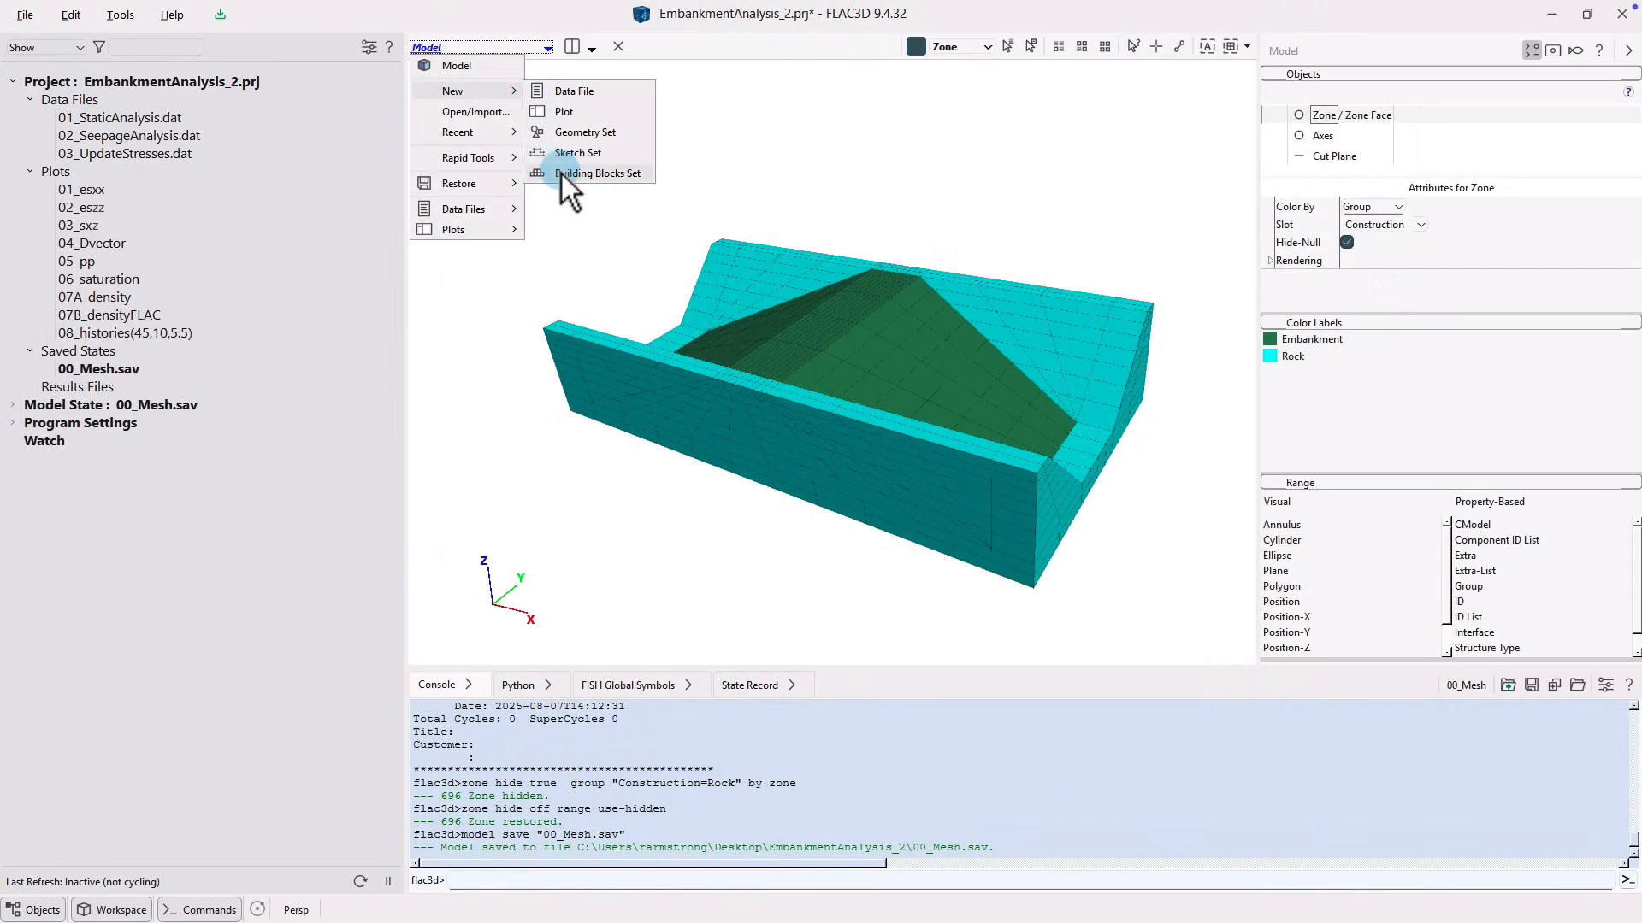
- Create a building blocks set named 'Building Blocks 1' that includes an initial block
{"action": "left_click", "coordinate": [561, 173]}
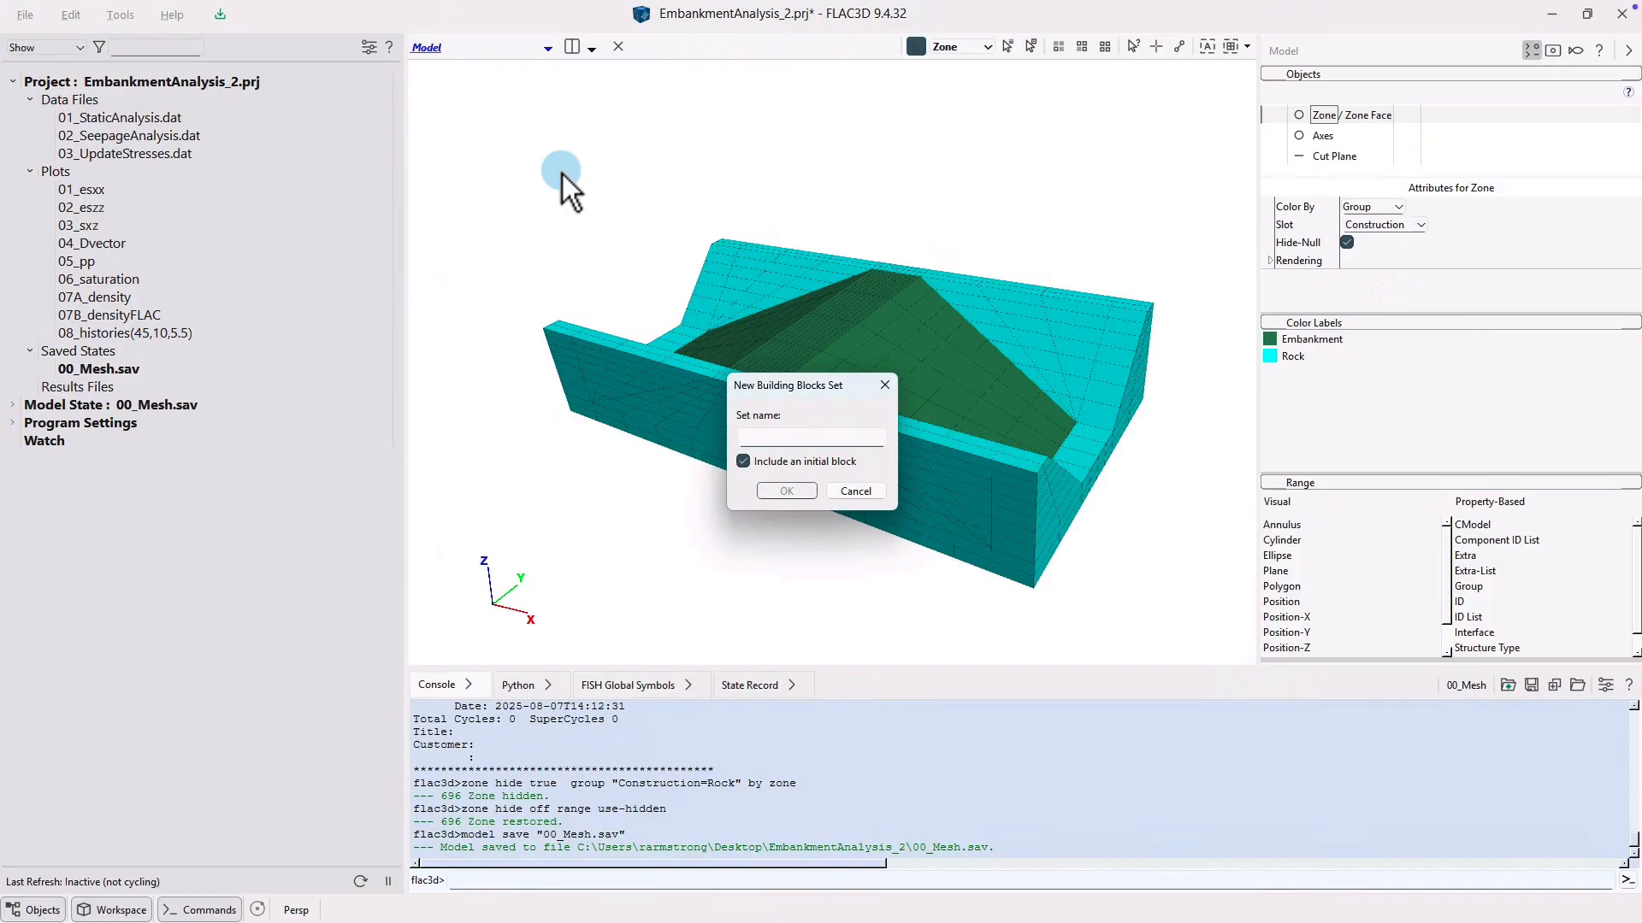
{"action": "type", "text": "Building Blocks 1"}
{"action": "key", "text": "Return"}
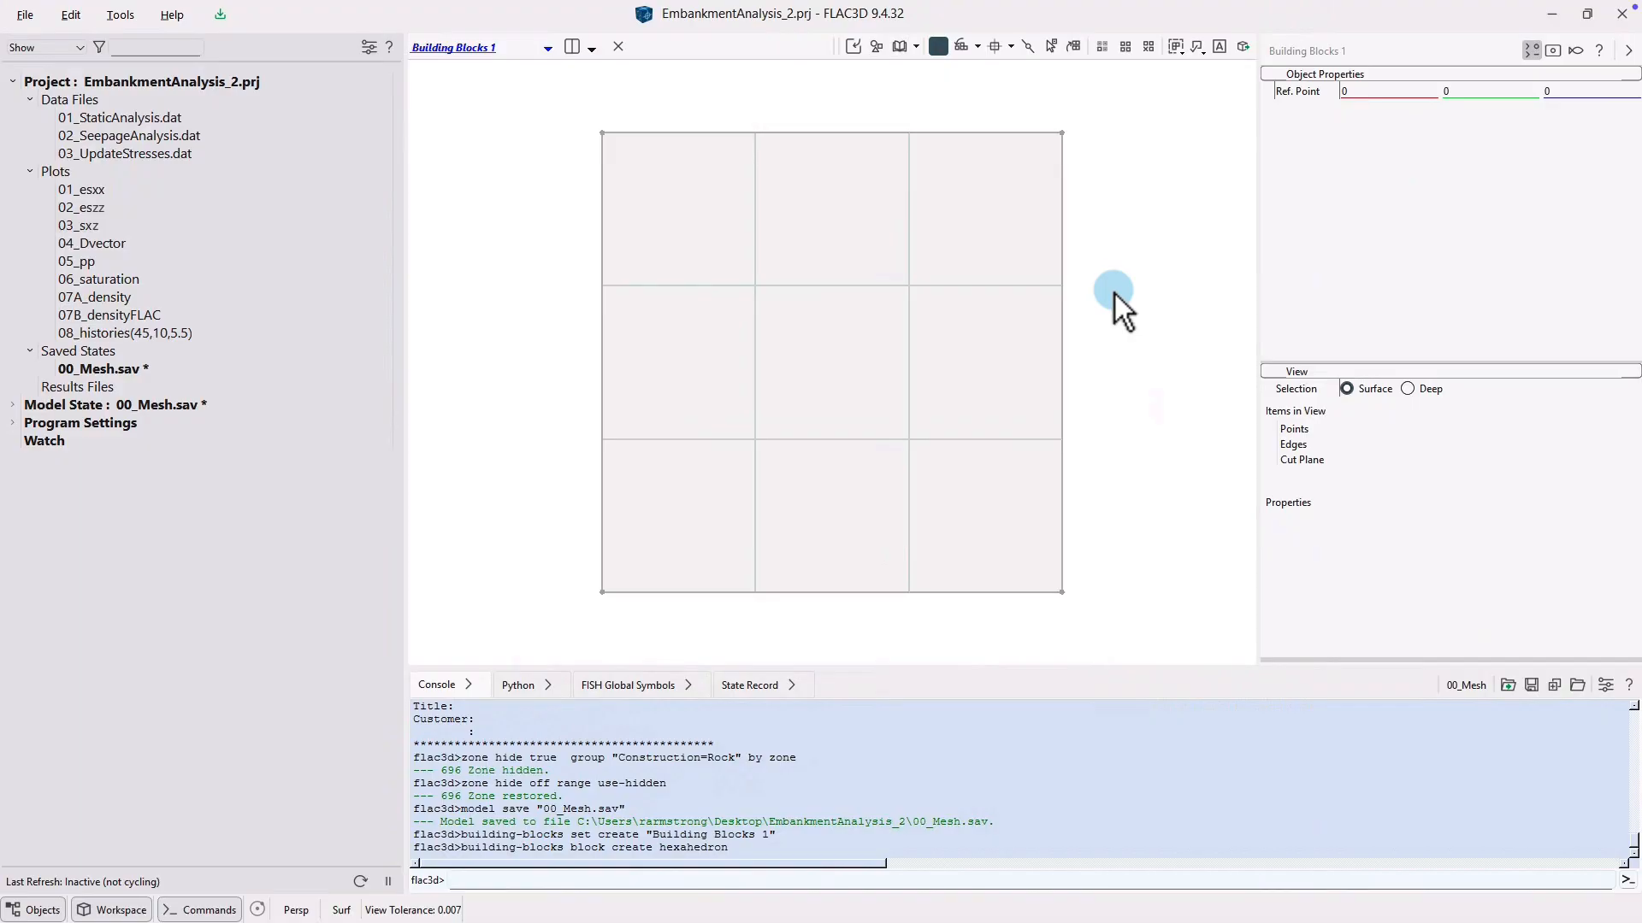
- Add a second hexahedral block onto the +X face of the initial block
{"action": "scroll", "coordinate": [1114, 292], "scroll_direction": "down", "scroll_amount": 5}
{"action": "right_click_drag", "start_coordinate": [1110, 291], "coordinate": [961, 389]}
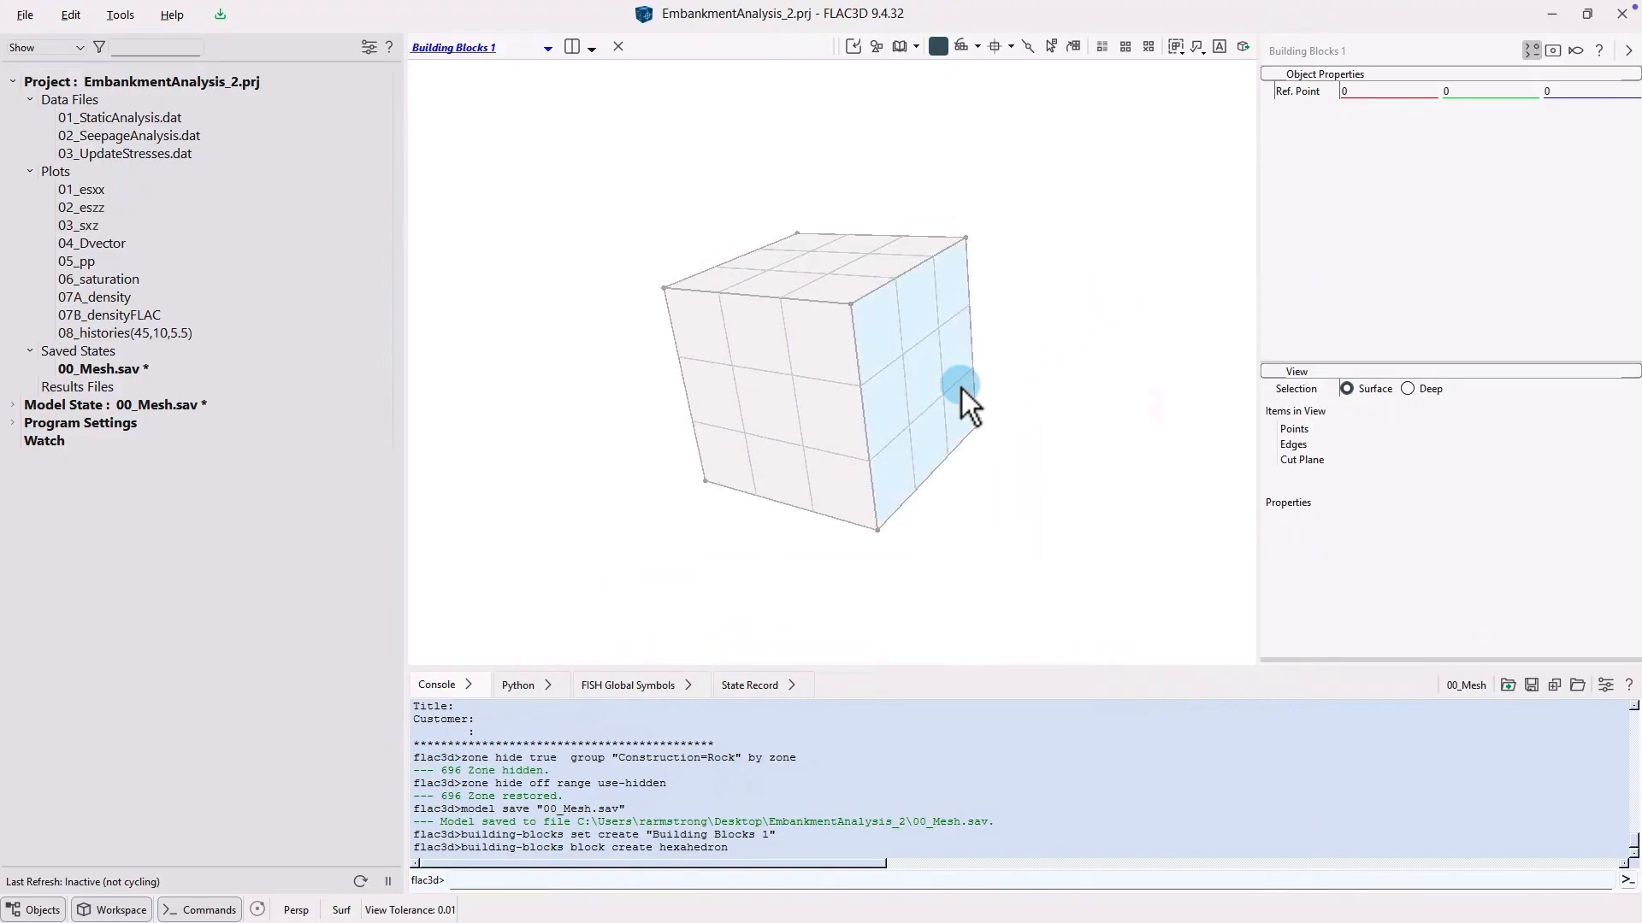
{"action": "left_click", "coordinate": [963, 47]}
{"action": "left_click", "coordinate": [932, 359]}
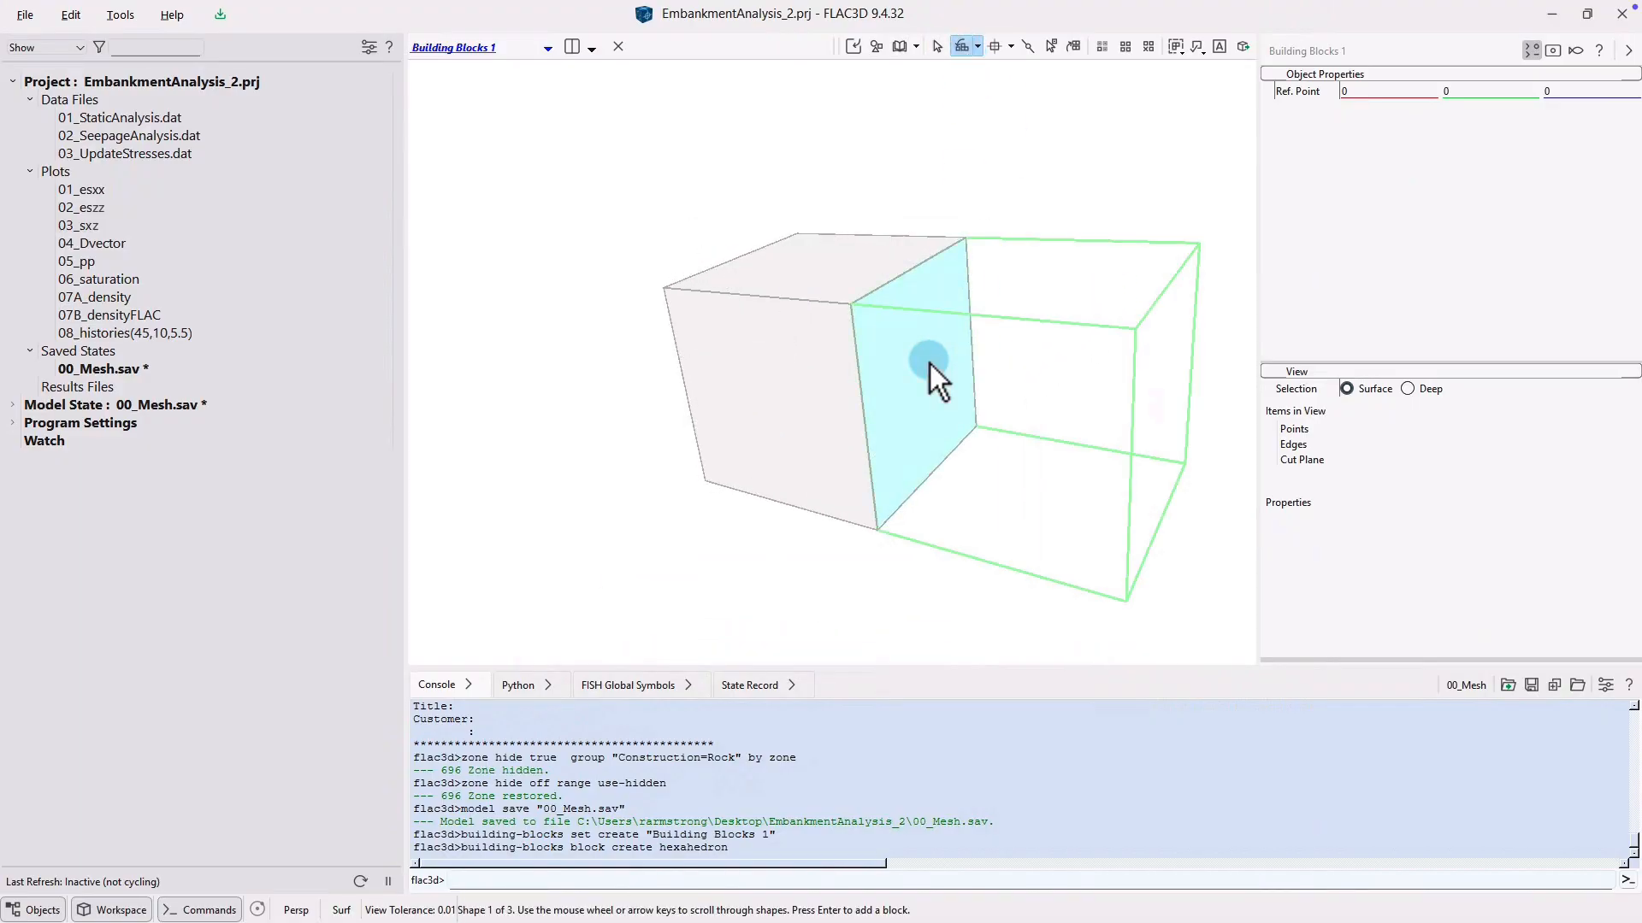
{"action": "key", "text": "Return"}
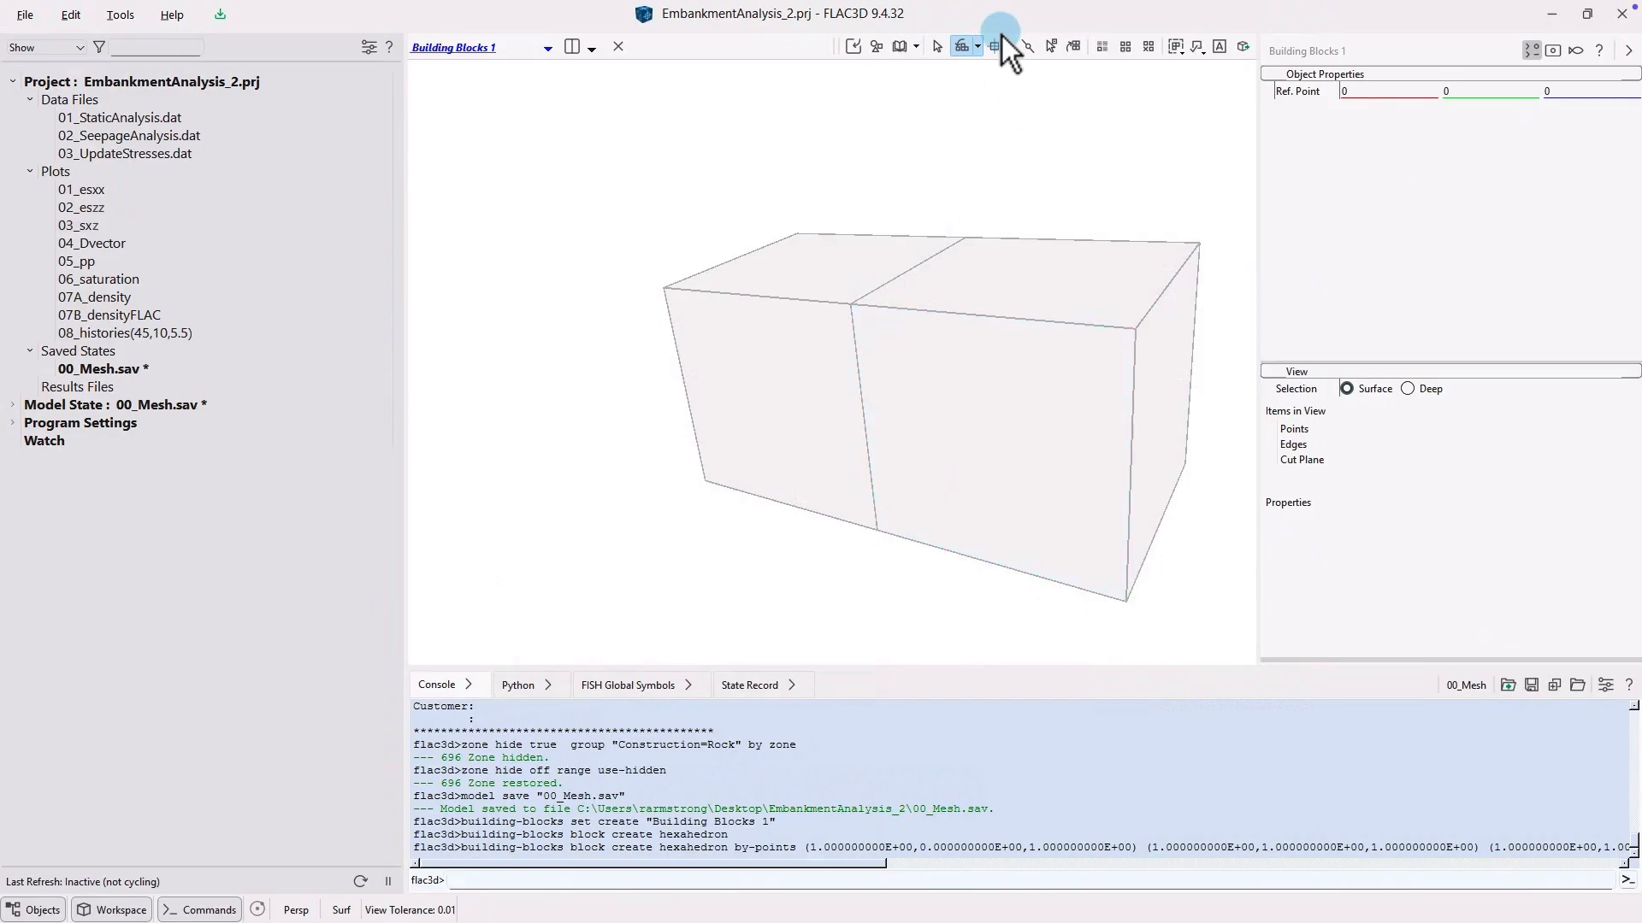
- Split the second block diagonally from (2,0,0) to (1,0,1) and delete the upper wedge
{"action": "left_click", "coordinate": [994, 47]}
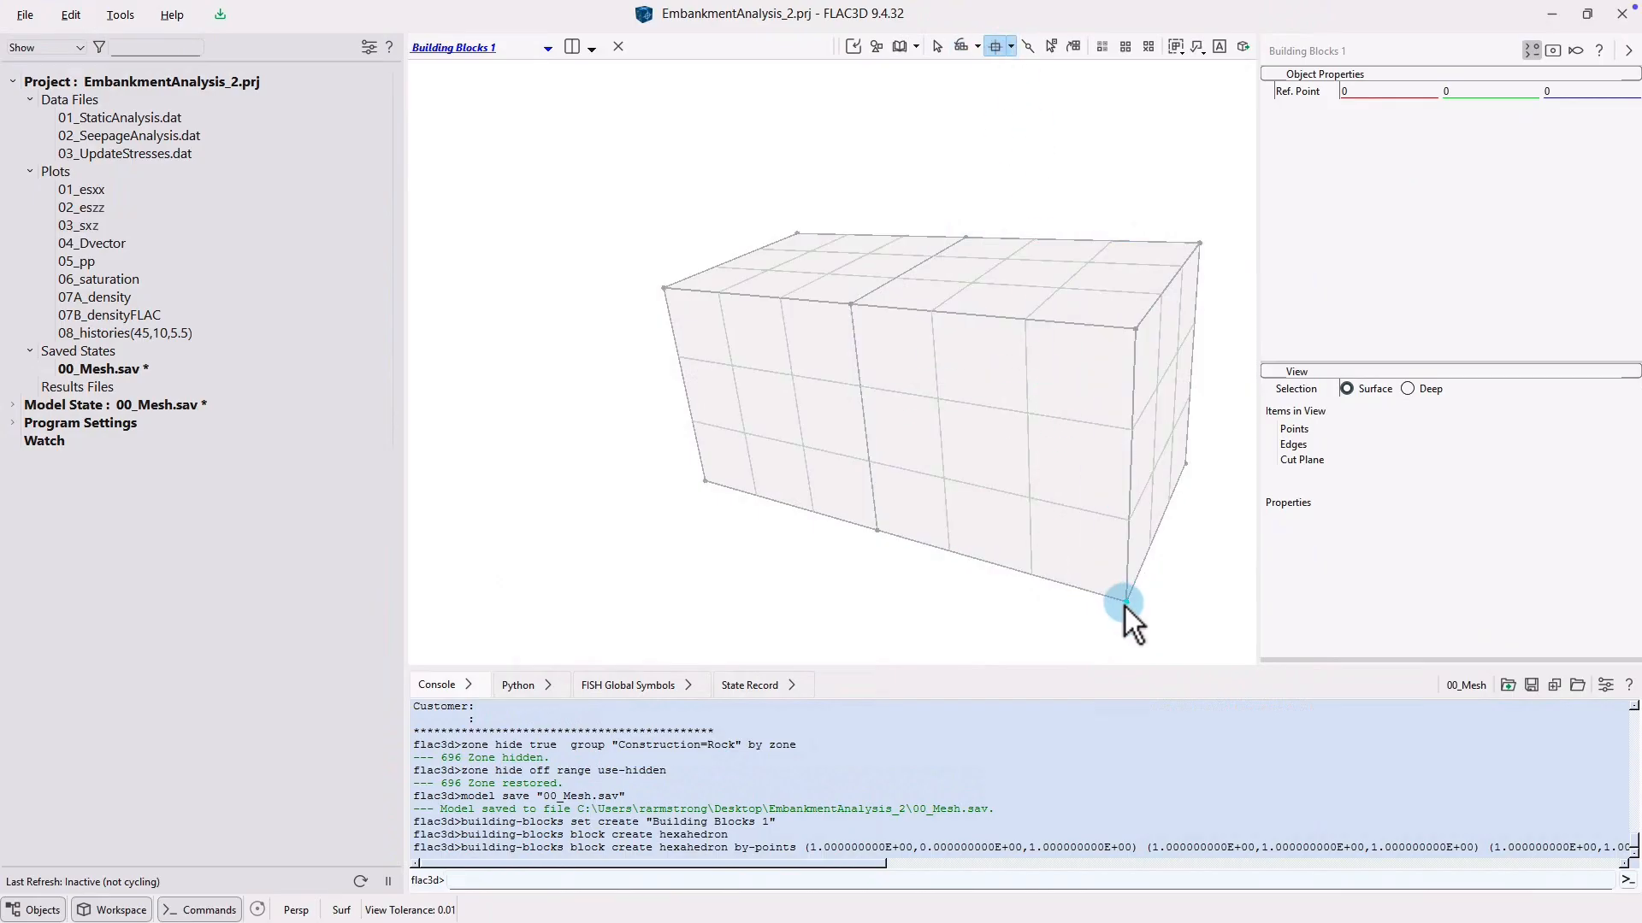
{"action": "left_click_drag", "start_coordinate": [1126, 602], "coordinate": [850, 309]}
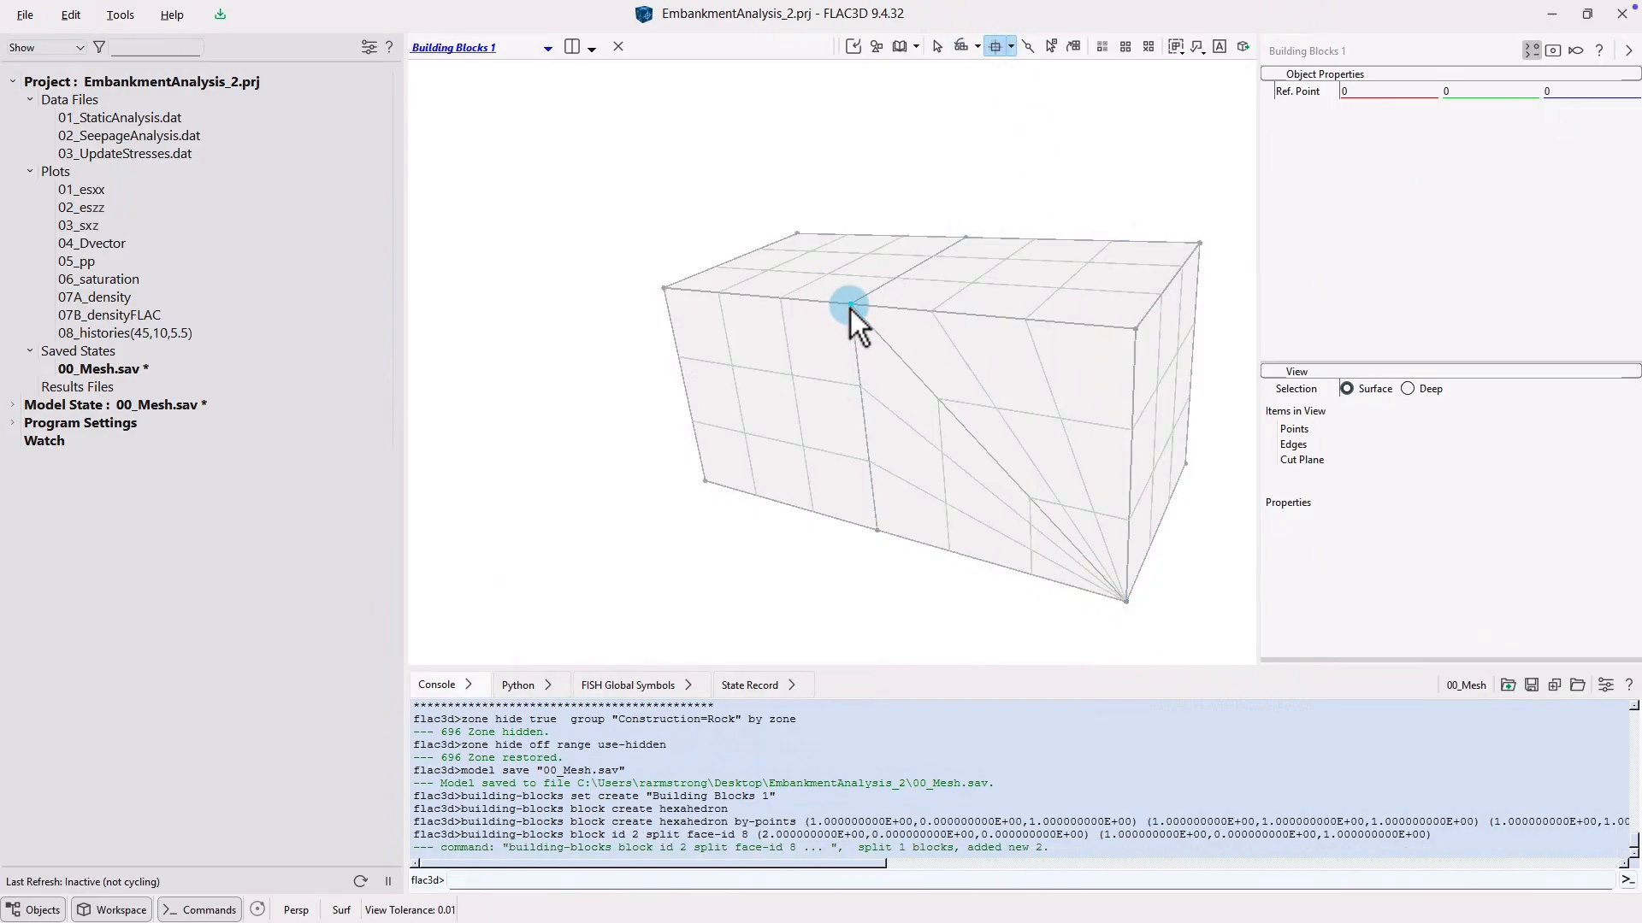
{"action": "left_click", "coordinate": [935, 50]}
{"action": "left_click", "coordinate": [1098, 448]}
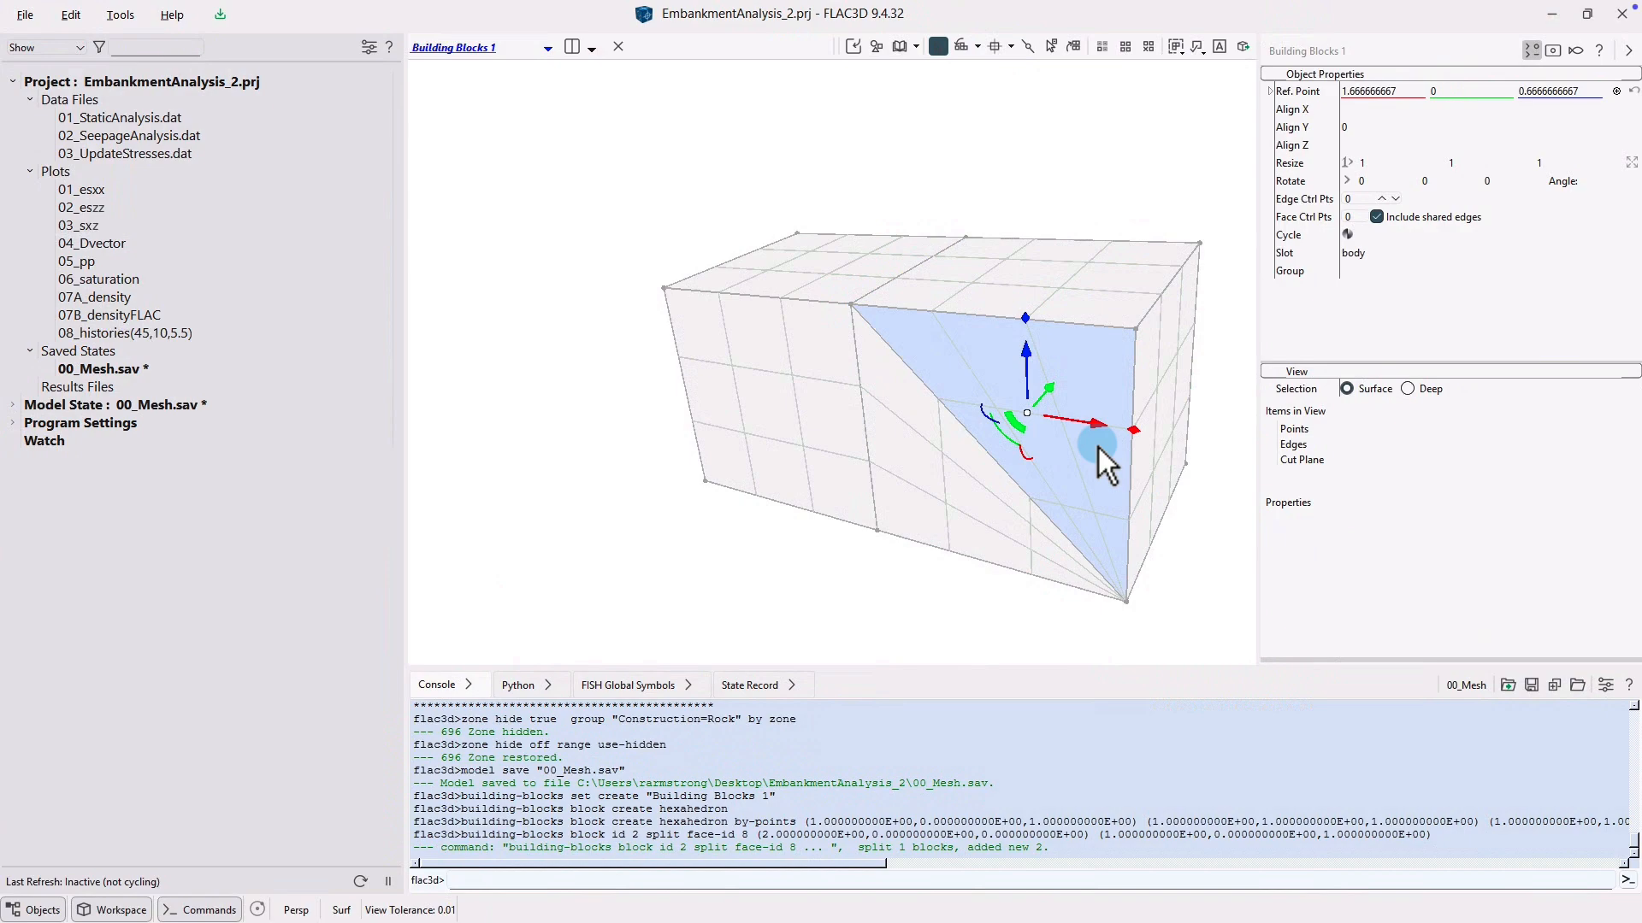
{"action": "key", "text": "Delete"}
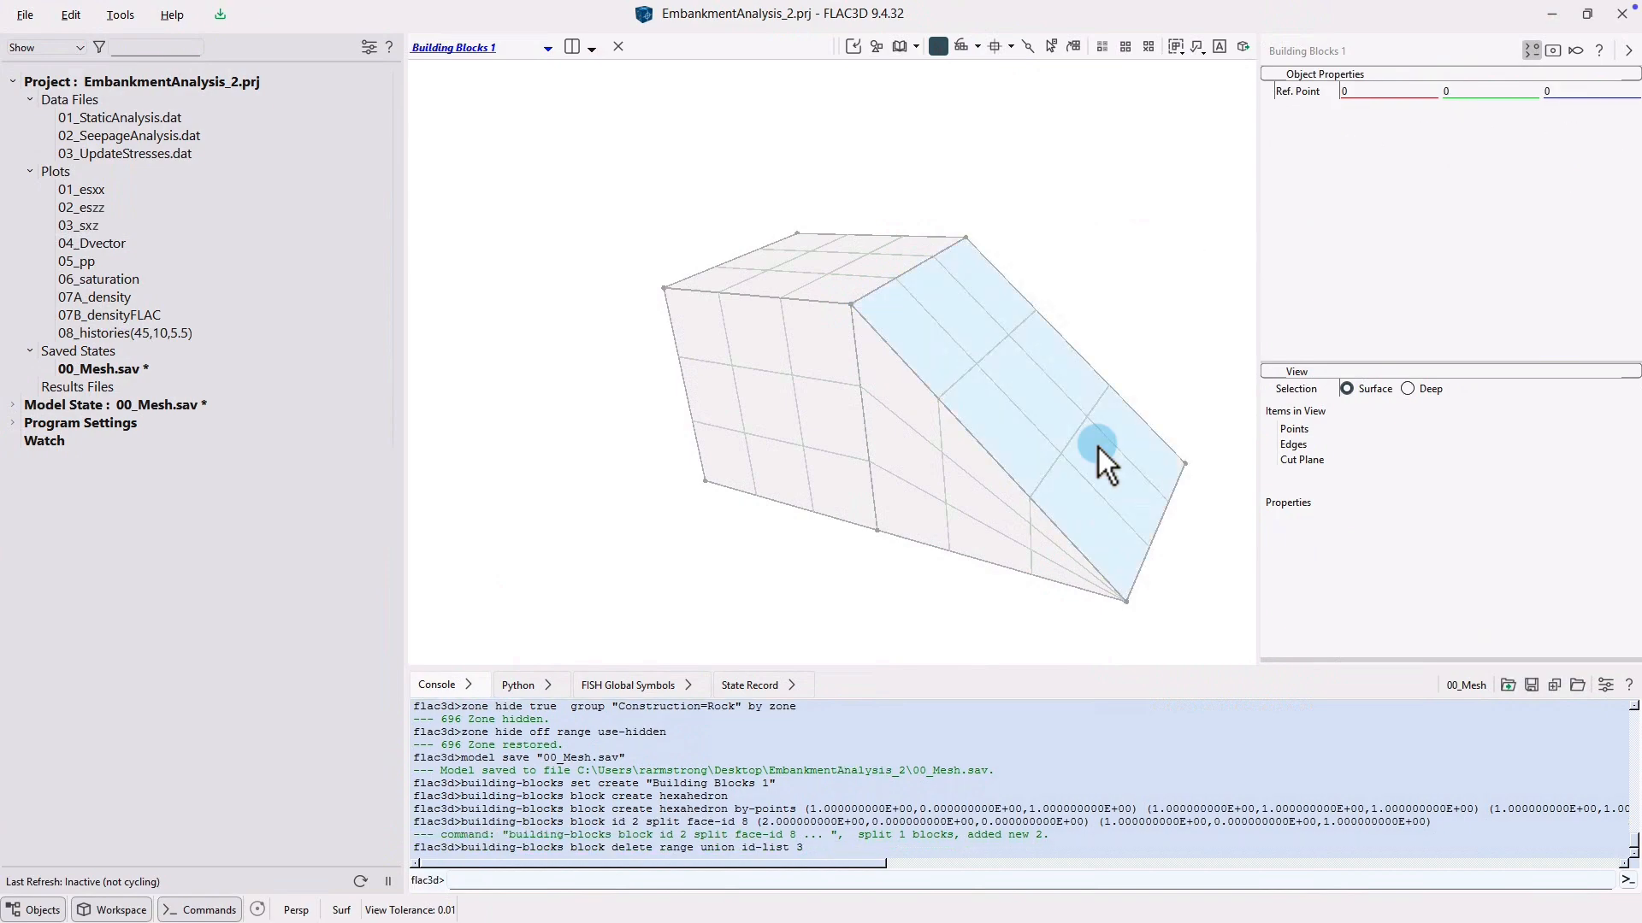
- Move the front toe point of the remaining wedge to x = 2.5
{"action": "left_click", "coordinate": [1127, 602]}
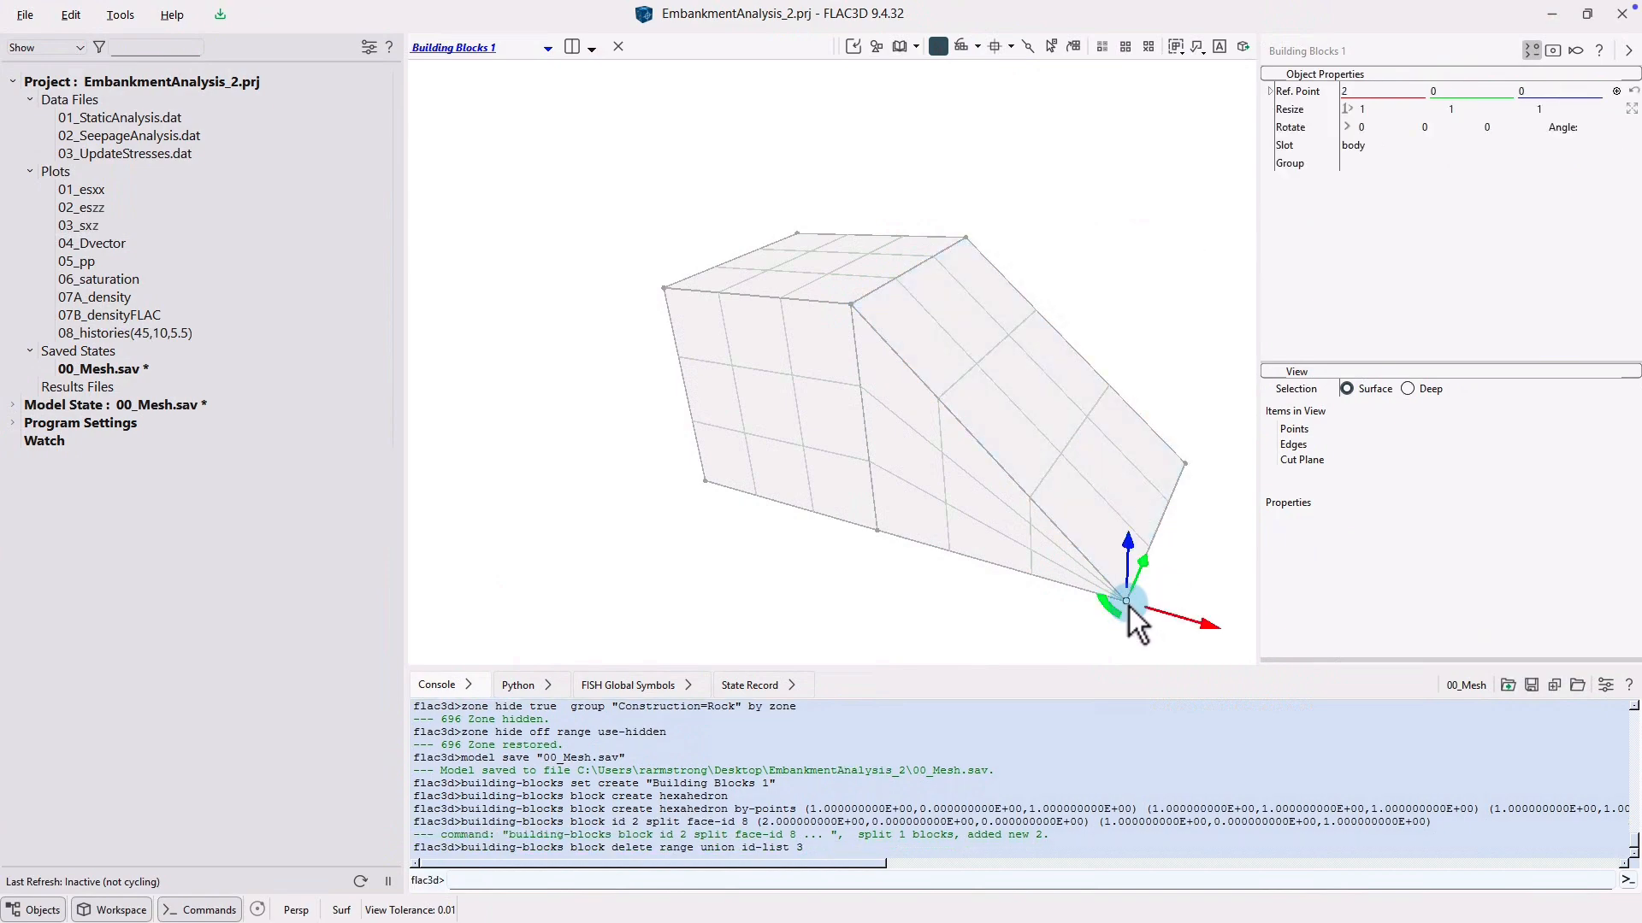
{"action": "left_click", "coordinate": [1358, 85]}
{"action": "type", "text": "2.5"}
{"action": "key", "text": "Return"}
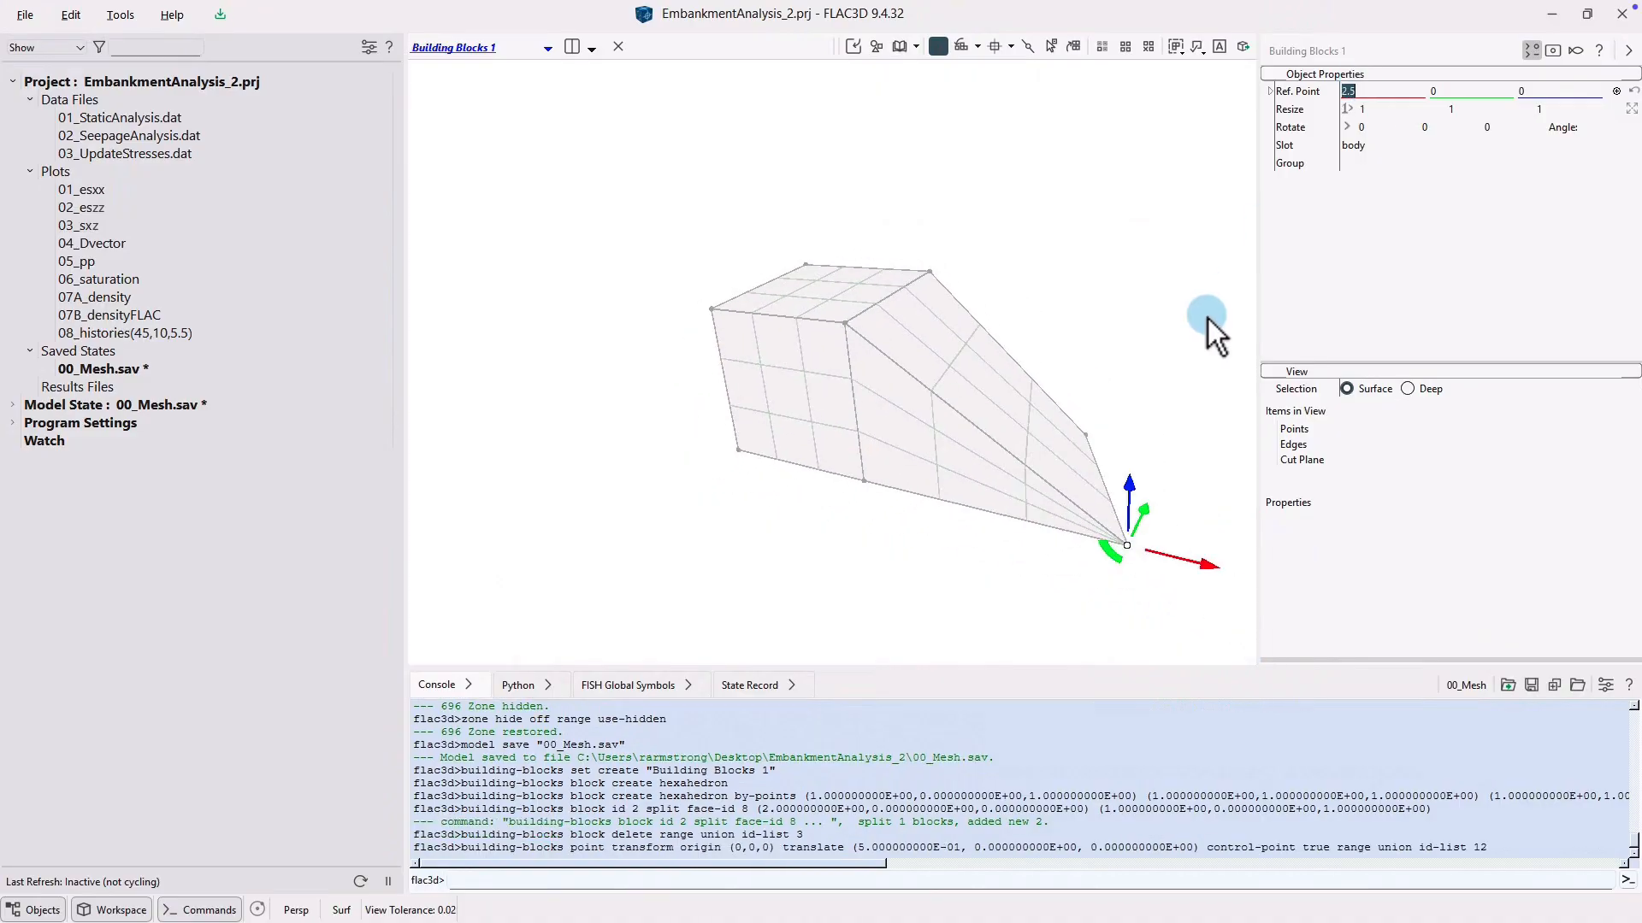
{"action": "left_click_drag", "start_coordinate": [1207, 318], "coordinate": [1202, 134]}
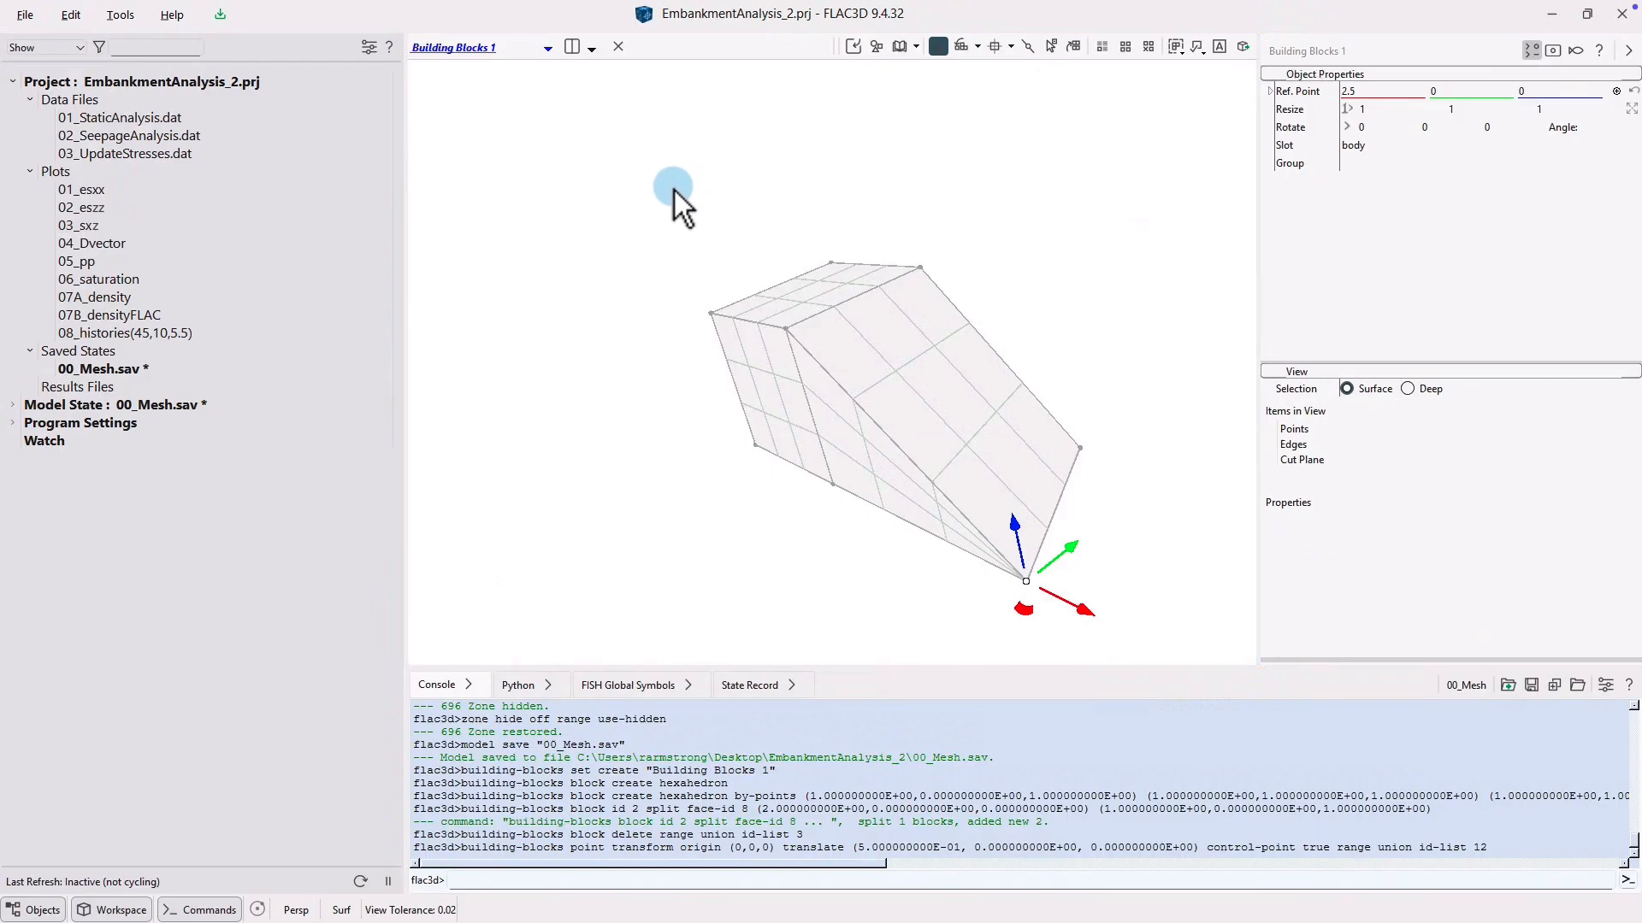
- Restore the saved state 00_Mesh.sav, discarding the unsaved building block changes, and show the Model view
{"action": "double_click", "coordinate": [140, 373]}
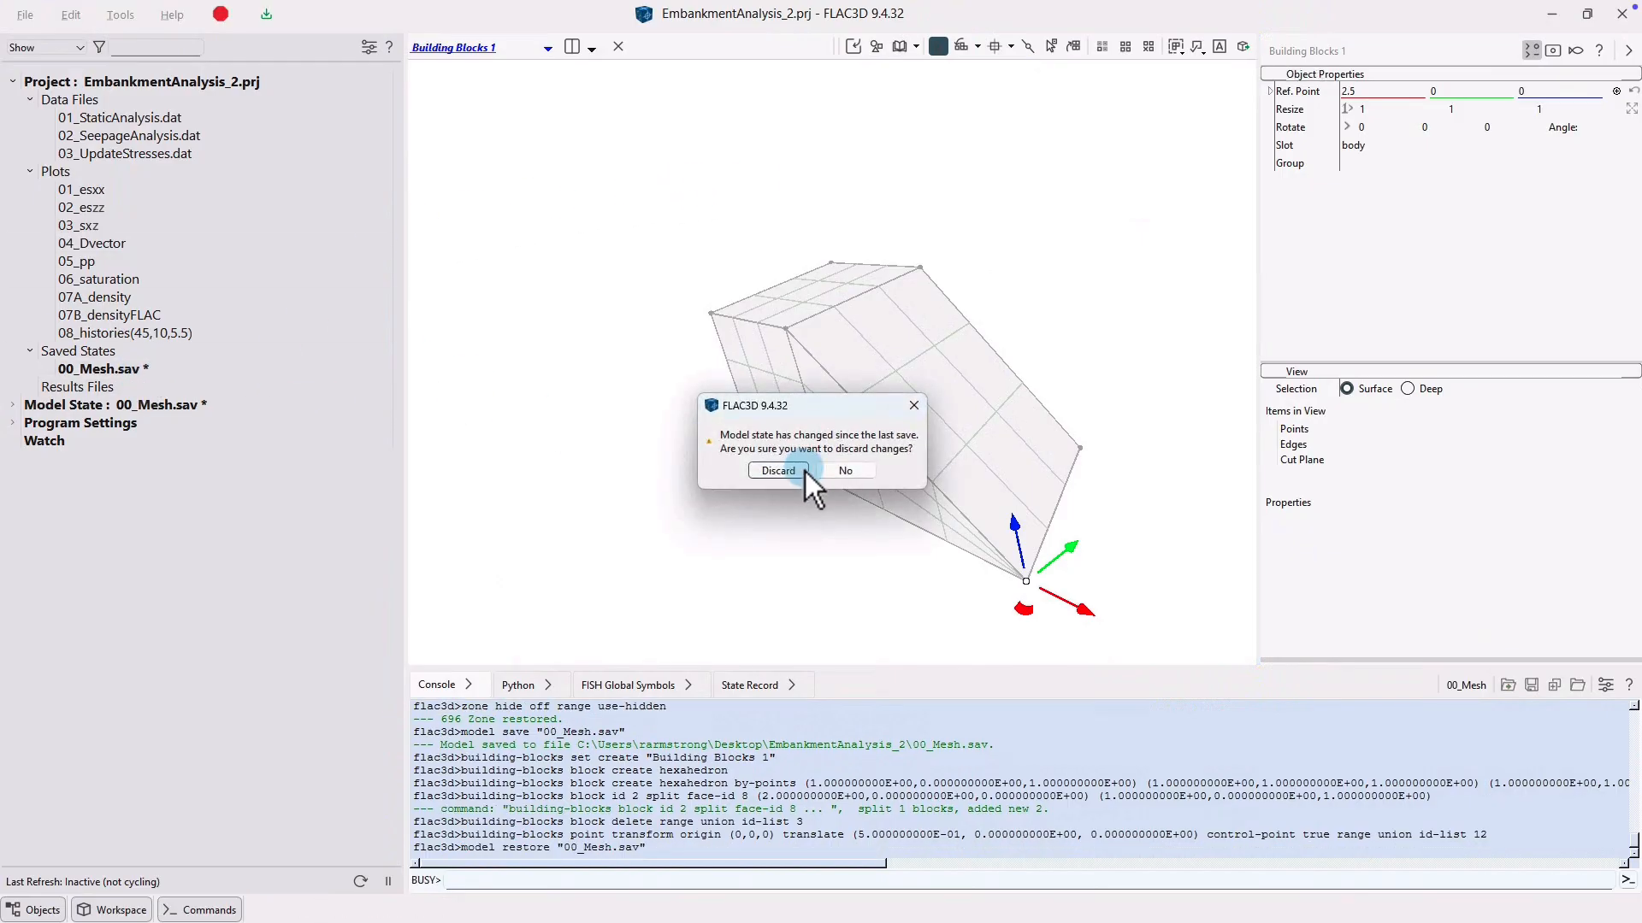
{"action": "left_click", "coordinate": [804, 470]}
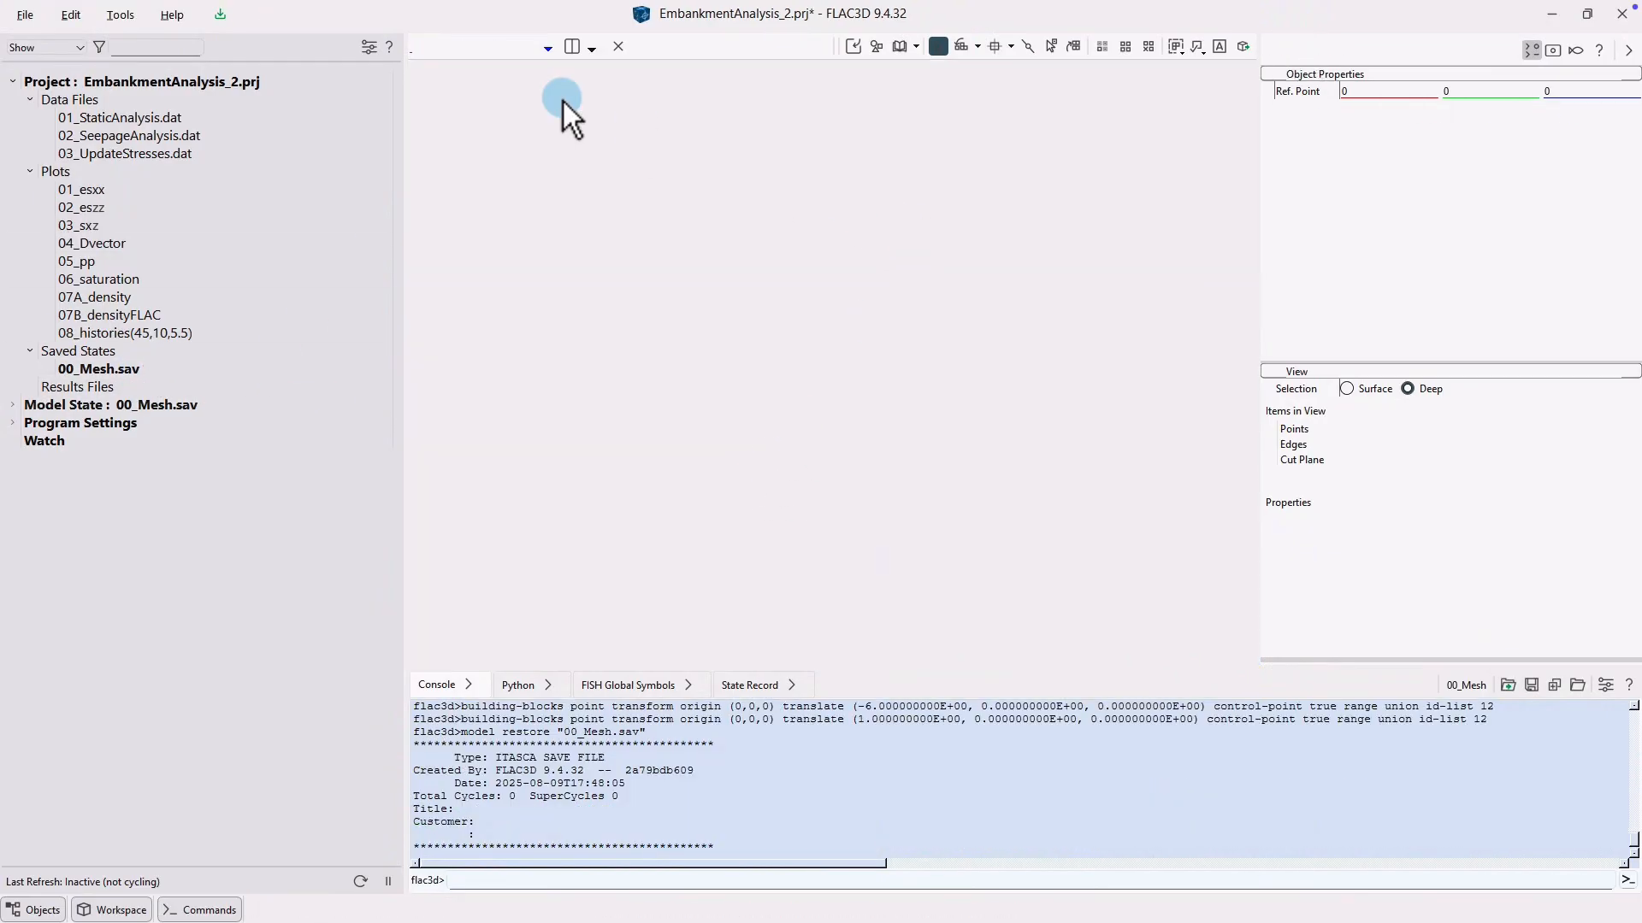
{"action": "left_click", "coordinate": [548, 49]}
{"action": "left_click", "coordinate": [521, 67]}
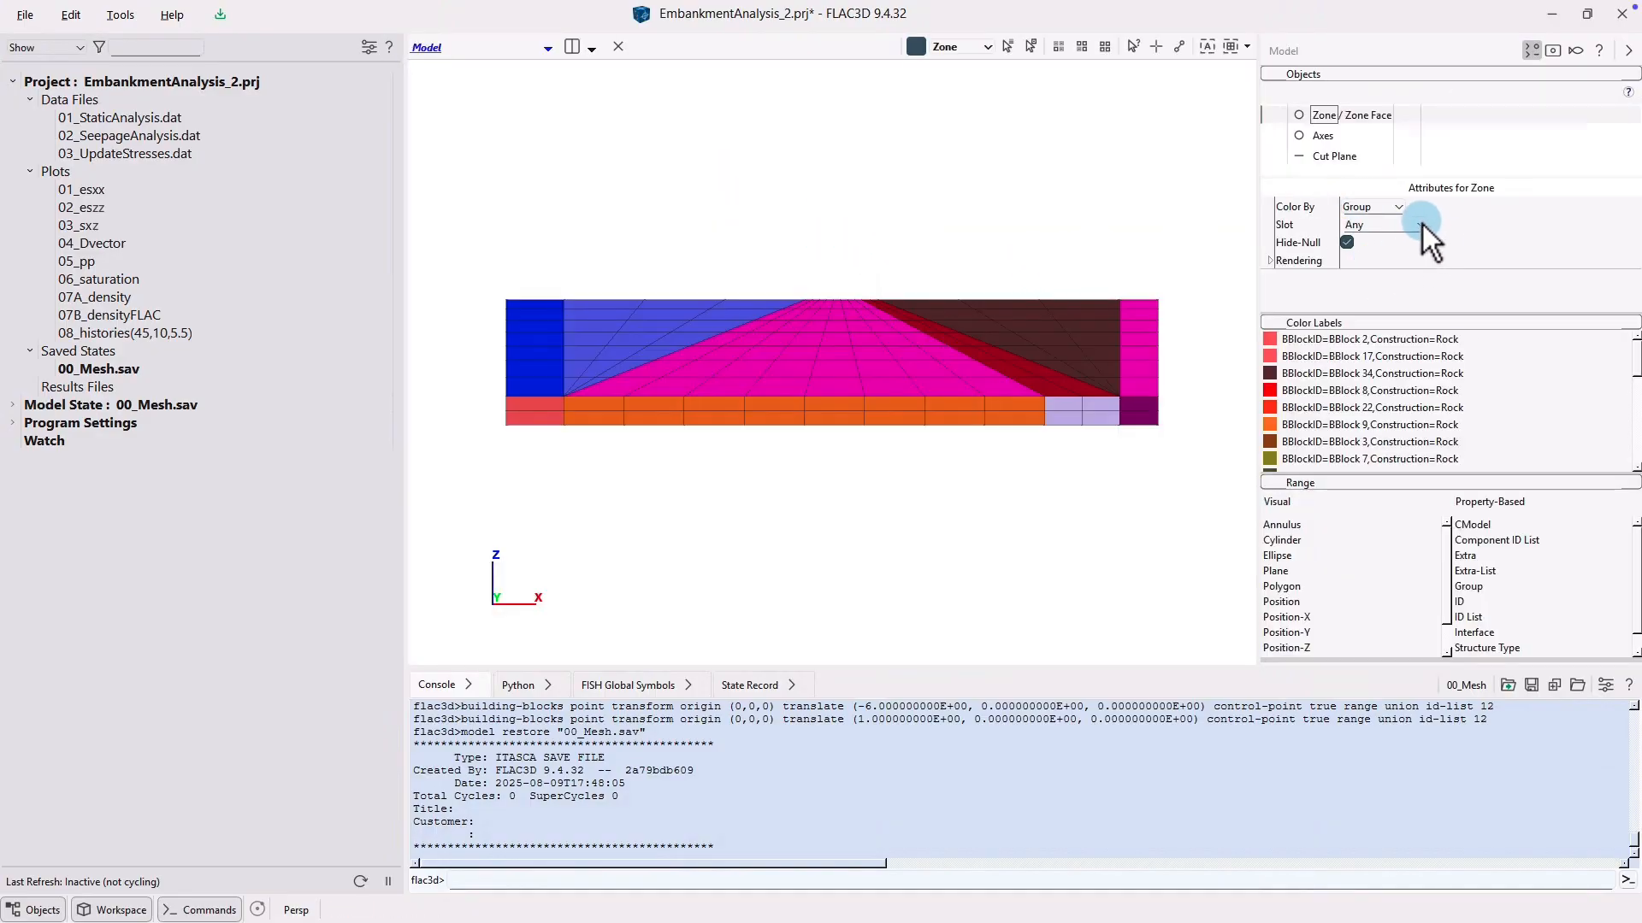
- Colour the zones by their groups in the Construction slot and view the model in 3D
{"action": "left_click", "coordinate": [1422, 224]}
{"action": "left_click", "coordinate": [1399, 275]}
{"action": "left_click_drag", "start_coordinate": [1167, 263], "coordinate": [885, 337]}
- Display the zone faces coloured by their face groups in the Construction slot
{"action": "left_click", "coordinate": [1368, 115]}
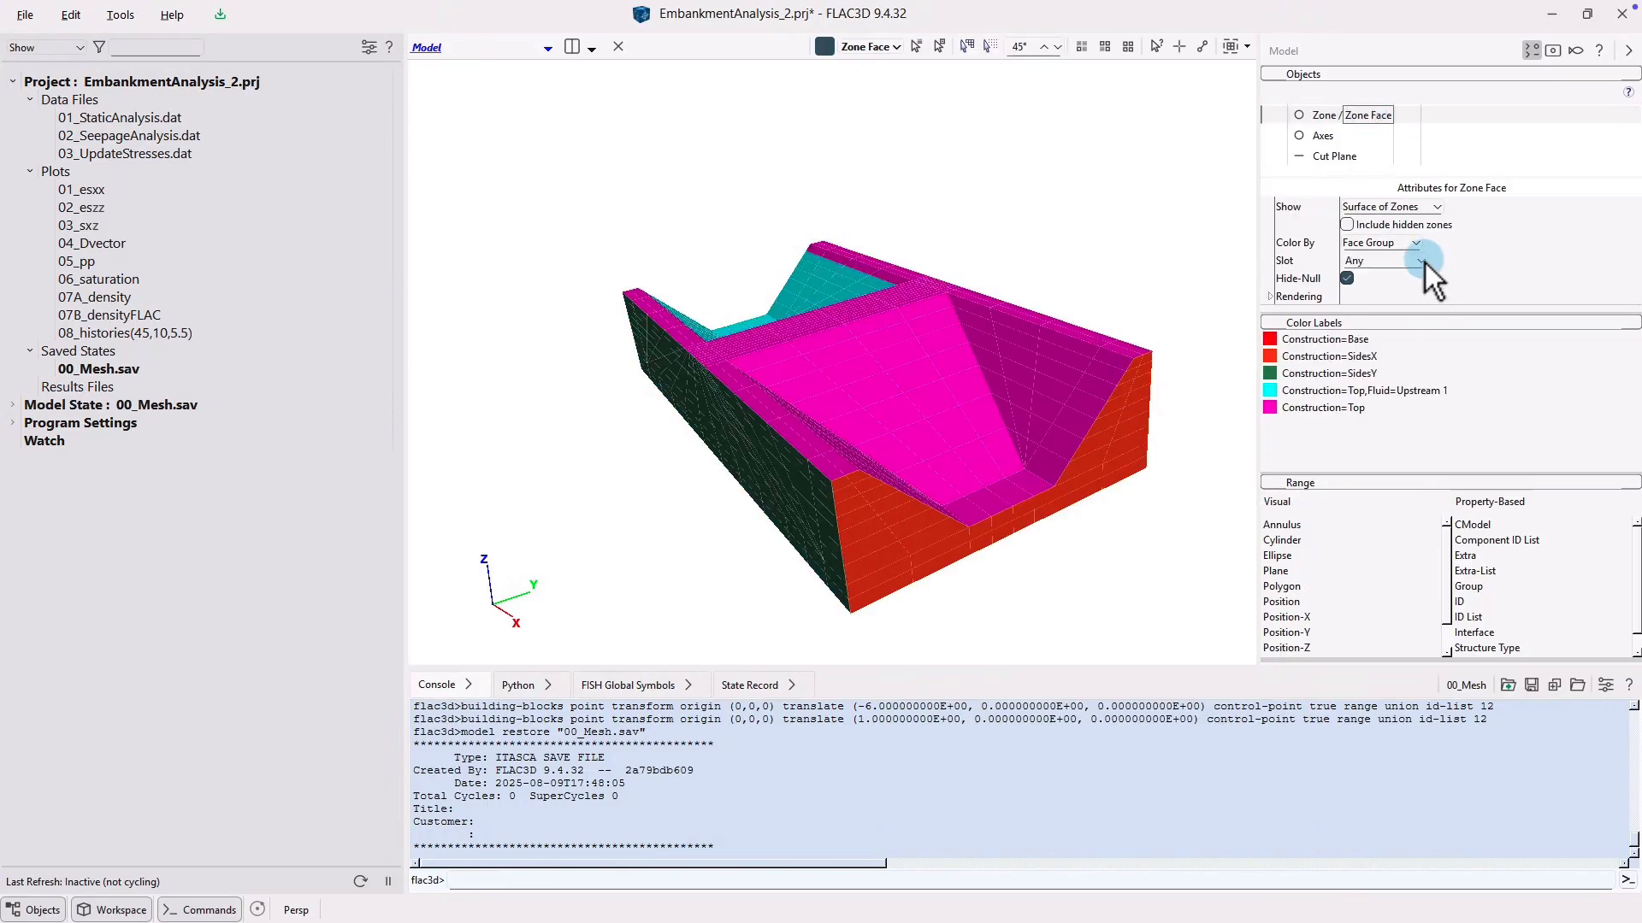
{"action": "left_click", "coordinate": [1423, 262]}
{"action": "left_click", "coordinate": [1403, 311]}
{"action": "mouse_move", "coordinate": [1056, 419]}
{"action": "left_mouse_down"}
{"action": "mouse_move", "coordinate": [860, 295]}
{"action": "mouse_move", "coordinate": [813, 240]}
{"action": "mouse_move", "coordinate": [1005, 382]}
{"action": "mouse_move", "coordinate": [1048, 436]}
{"action": "left_mouse_up"}
{"action": "right_click_drag", "start_coordinate": [1047, 435], "coordinate": [1050, 439]}
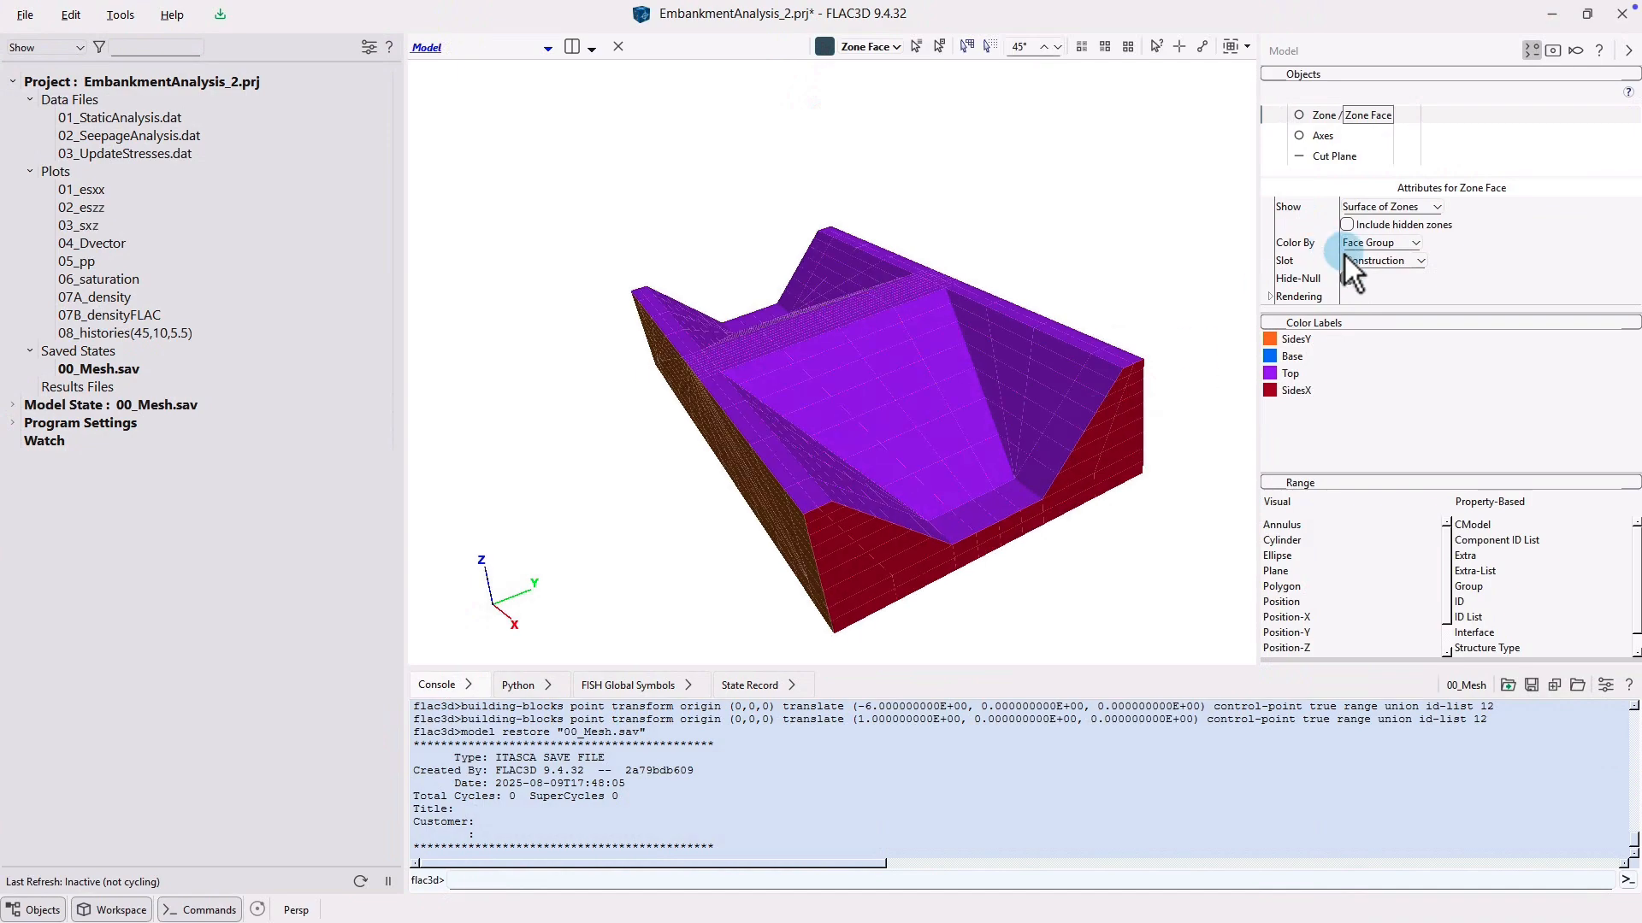
- Colour the zone faces by their face groups in the Fluid slot to inspect the upstream faces
{"action": "left_click", "coordinate": [1419, 261]}
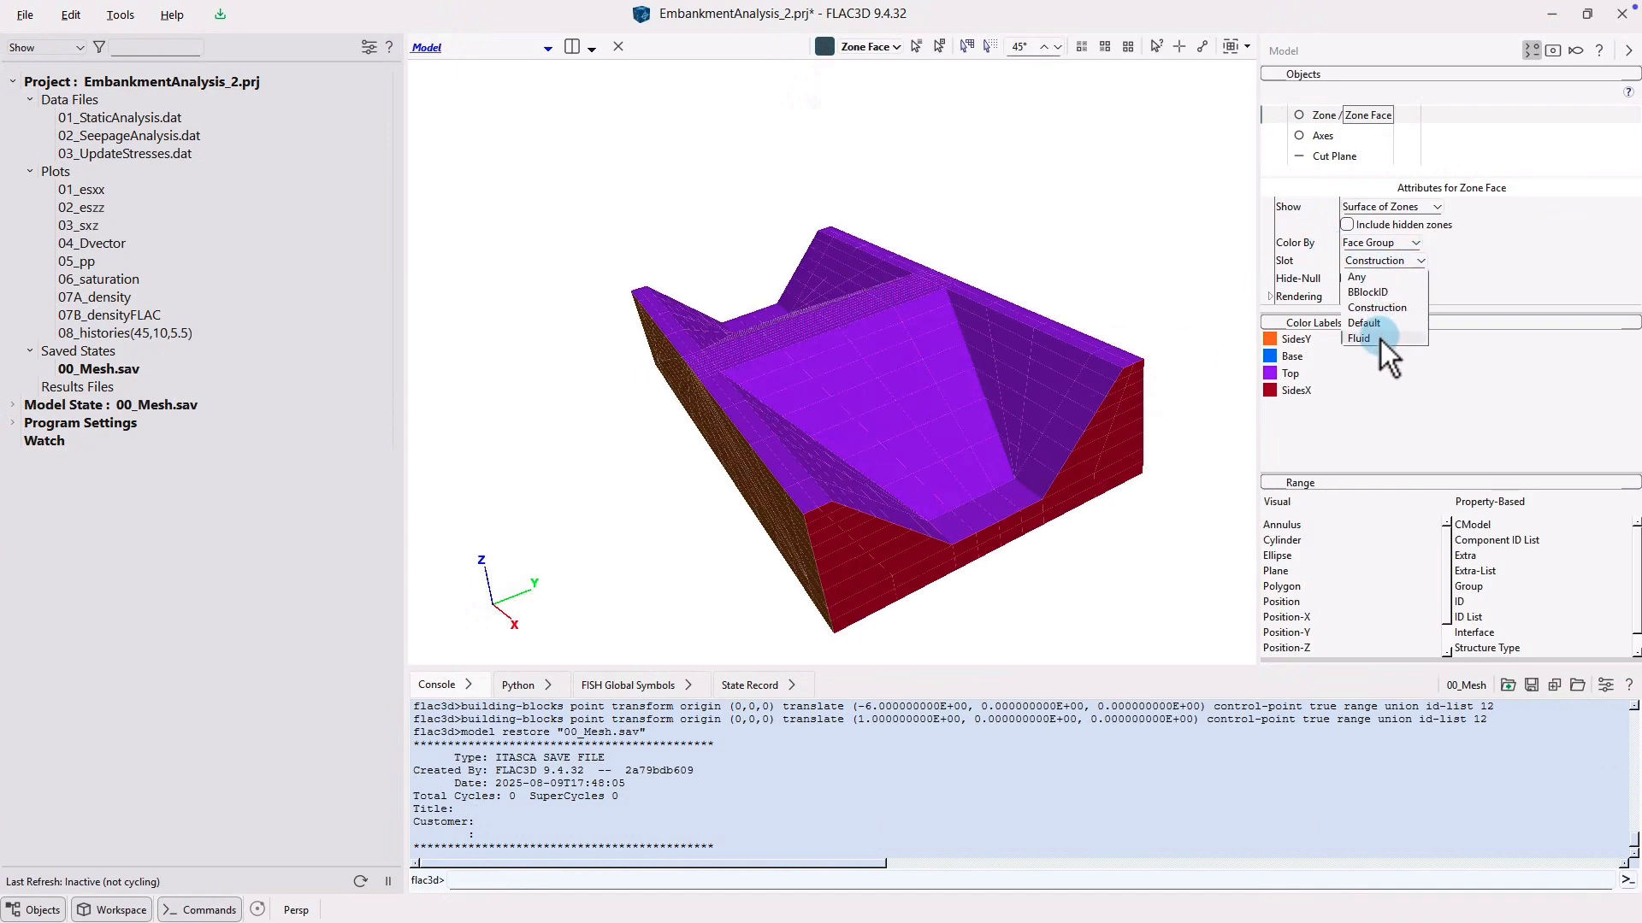
{"action": "left_click", "coordinate": [1378, 338]}
{"action": "left_click_drag", "start_coordinate": [853, 362], "coordinate": [906, 354]}
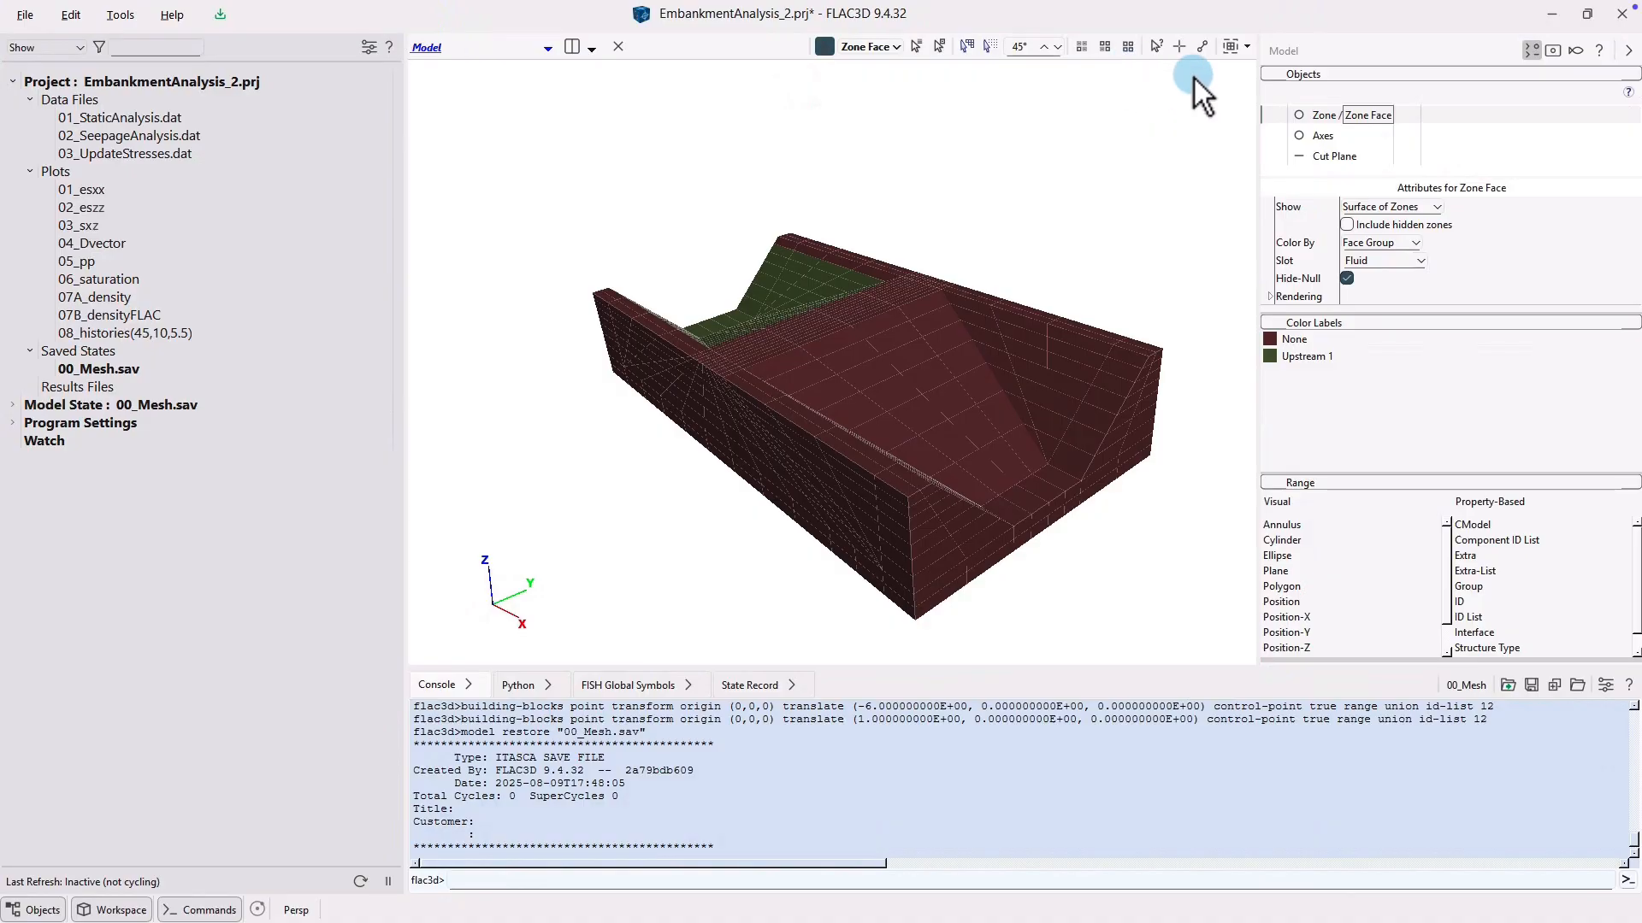
- Hide the Rock zones to inspect the Fluid face groups on the embankment, and unhide all zones
{"action": "left_click", "coordinate": [1324, 117]}
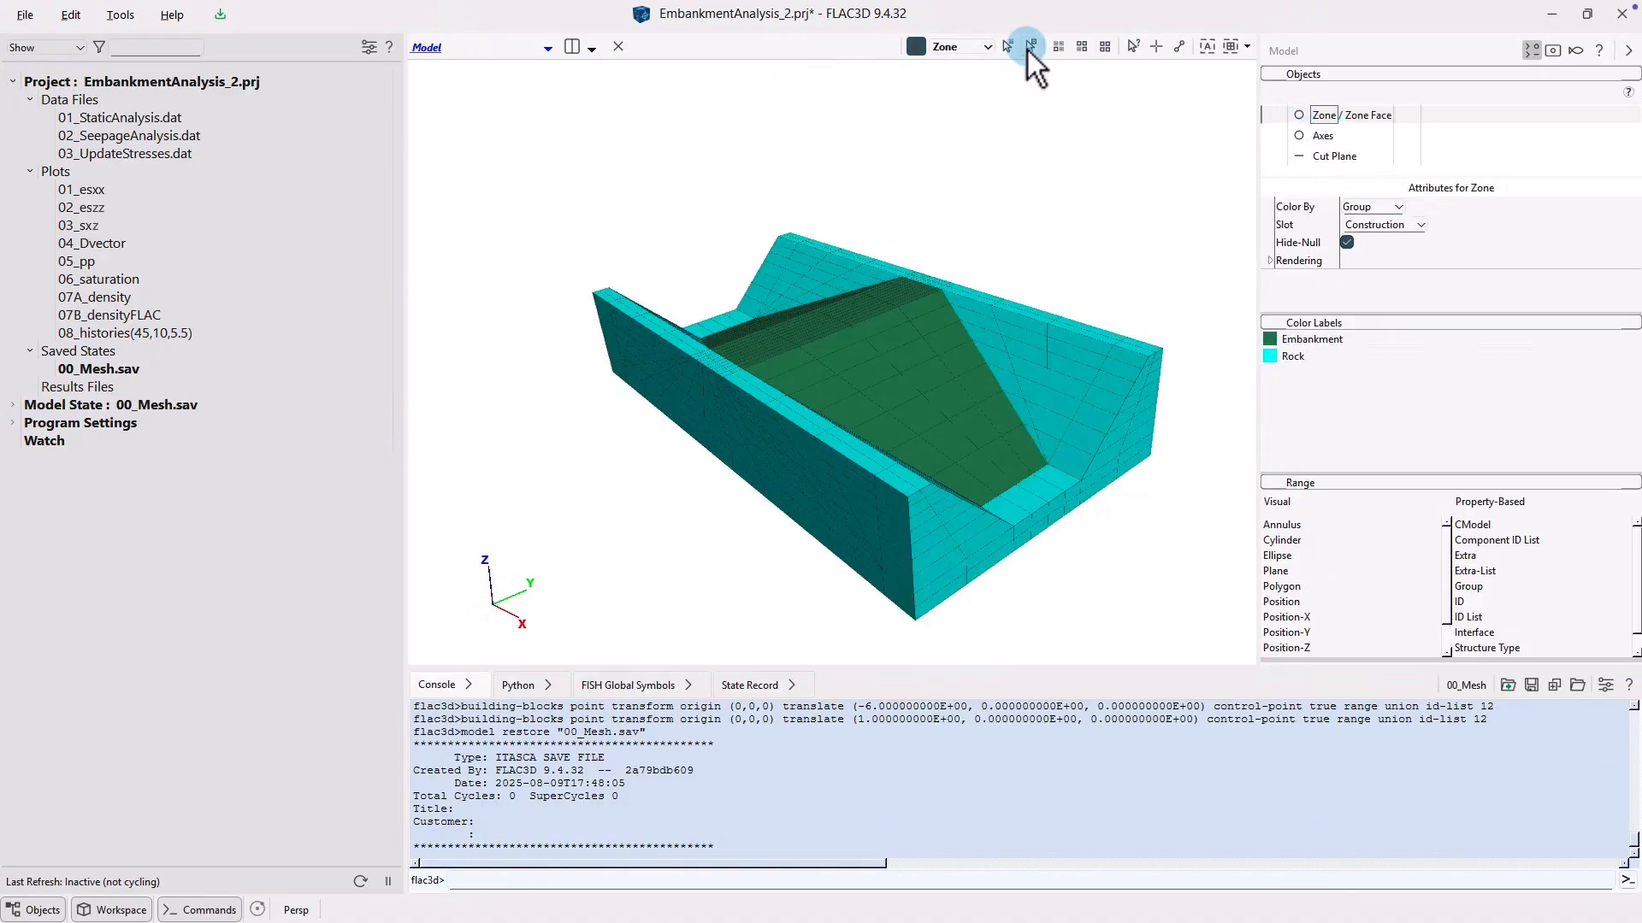
{"action": "left_click", "coordinate": [1030, 47]}
{"action": "left_click", "coordinate": [1149, 368]}
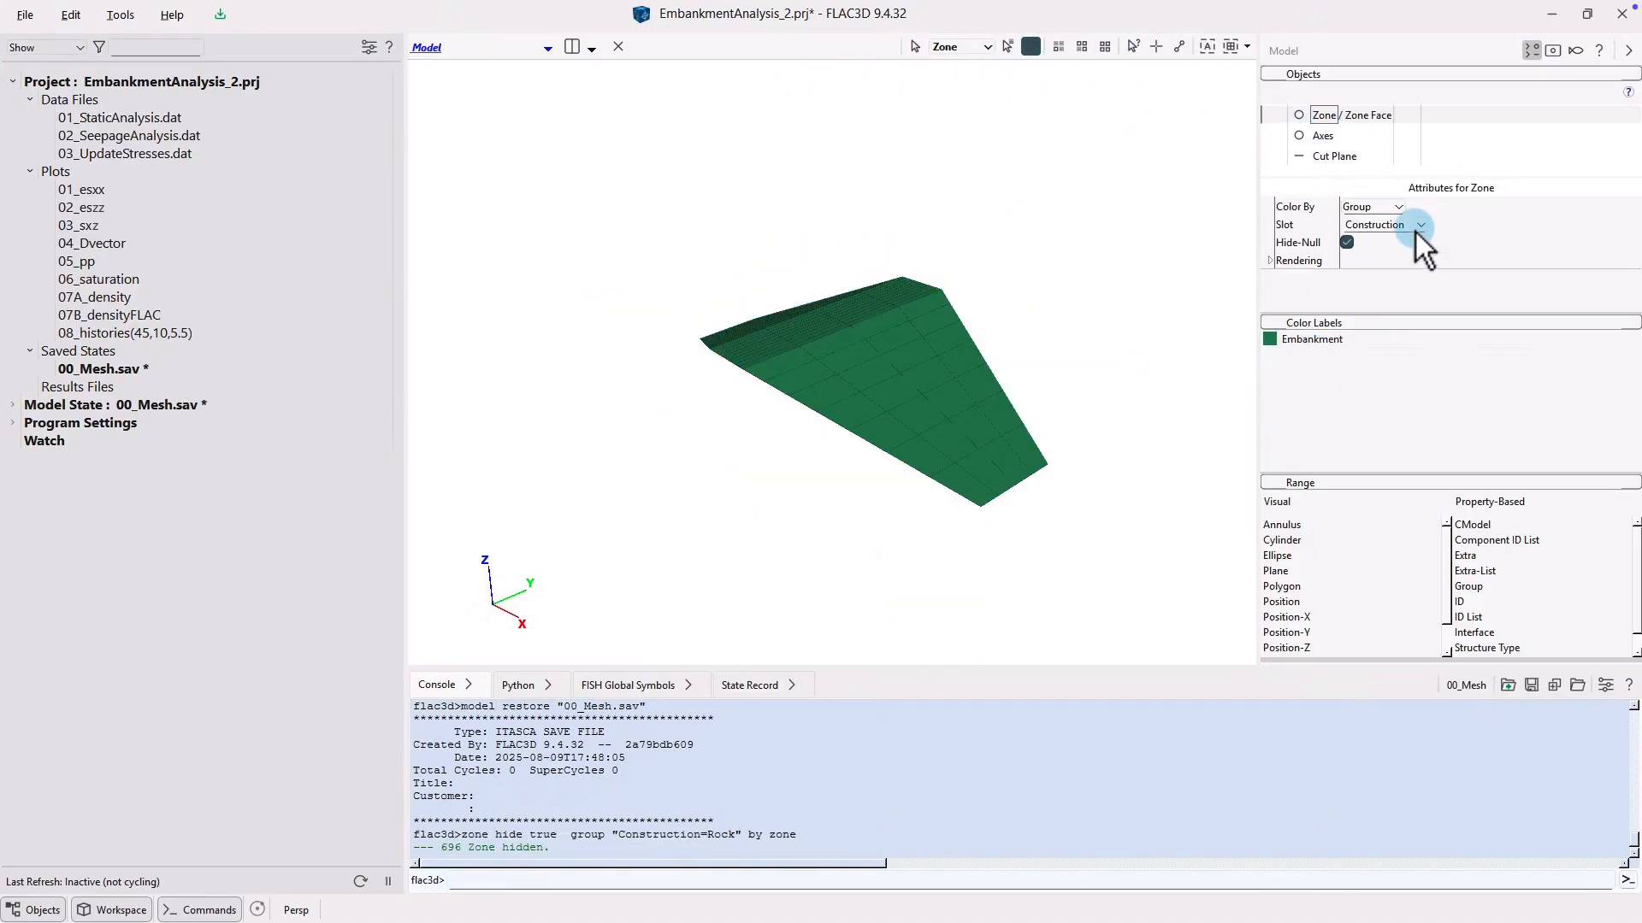
{"action": "left_click", "coordinate": [1372, 116]}
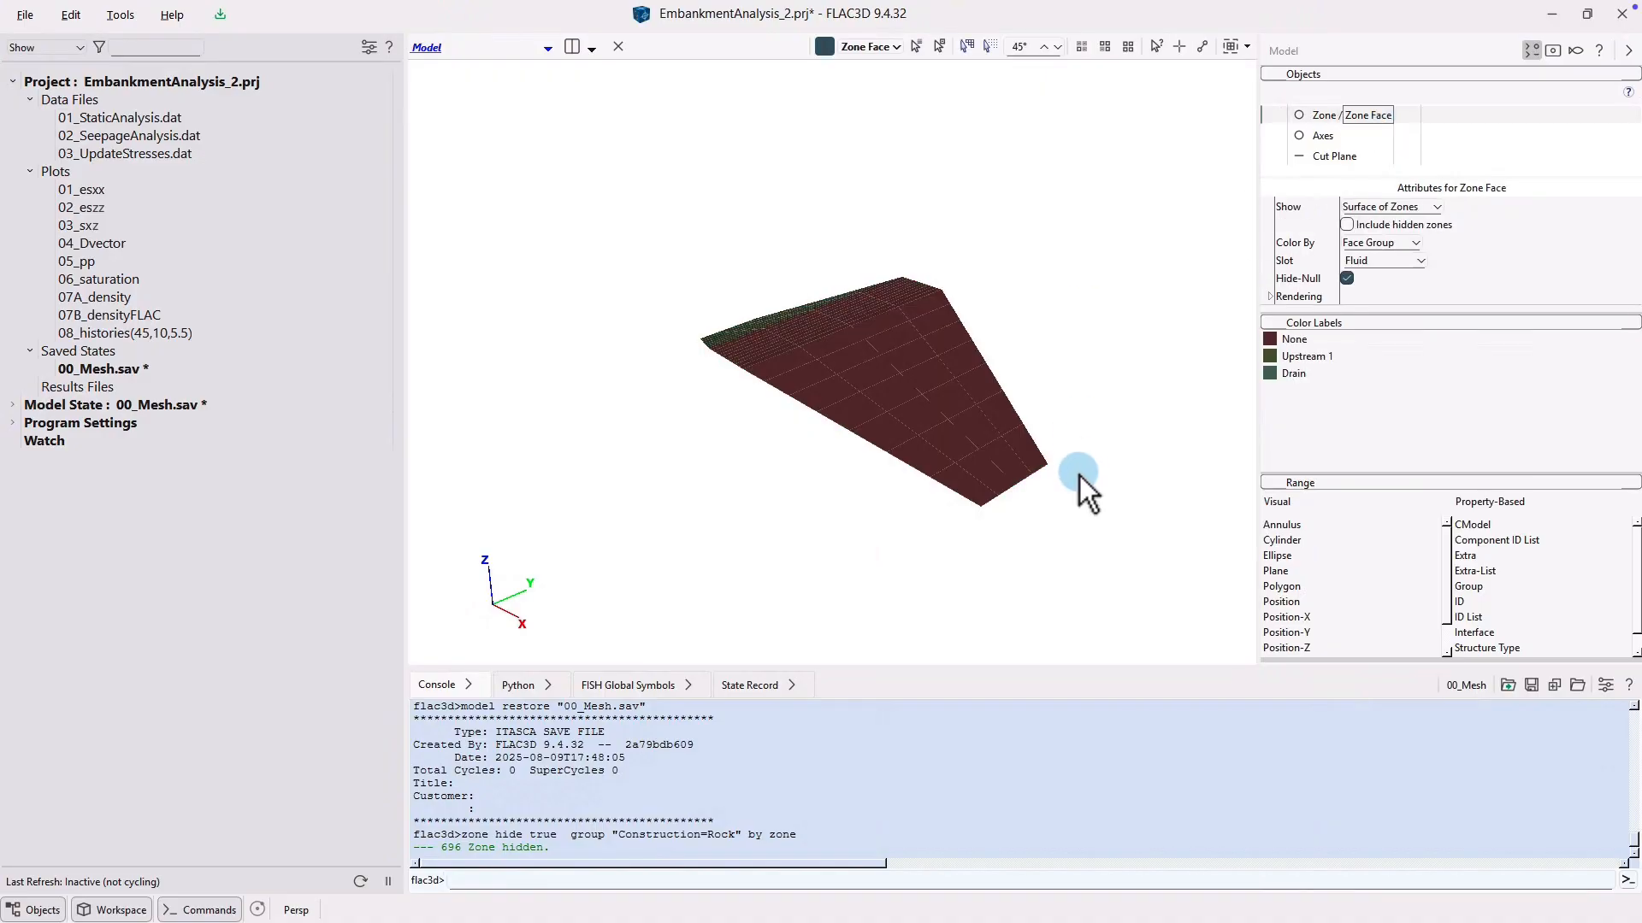
{"action": "left_click_drag", "start_coordinate": [1079, 475], "coordinate": [1107, 403]}
{"action": "left_click", "coordinate": [1323, 116]}
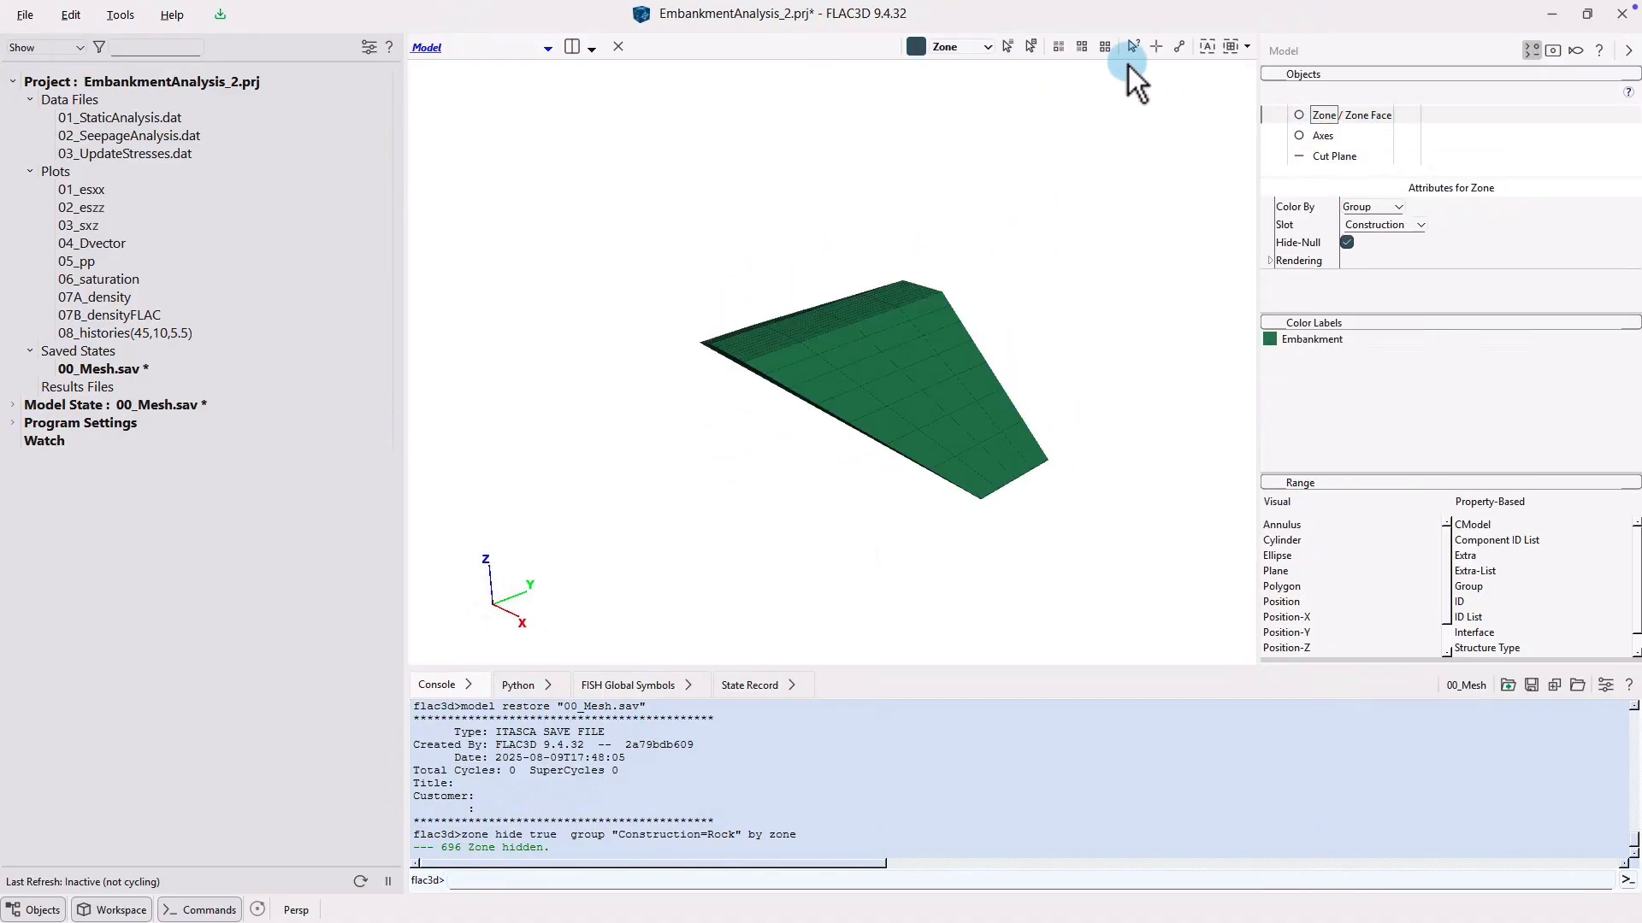
{"action": "left_click", "coordinate": [1109, 50]}
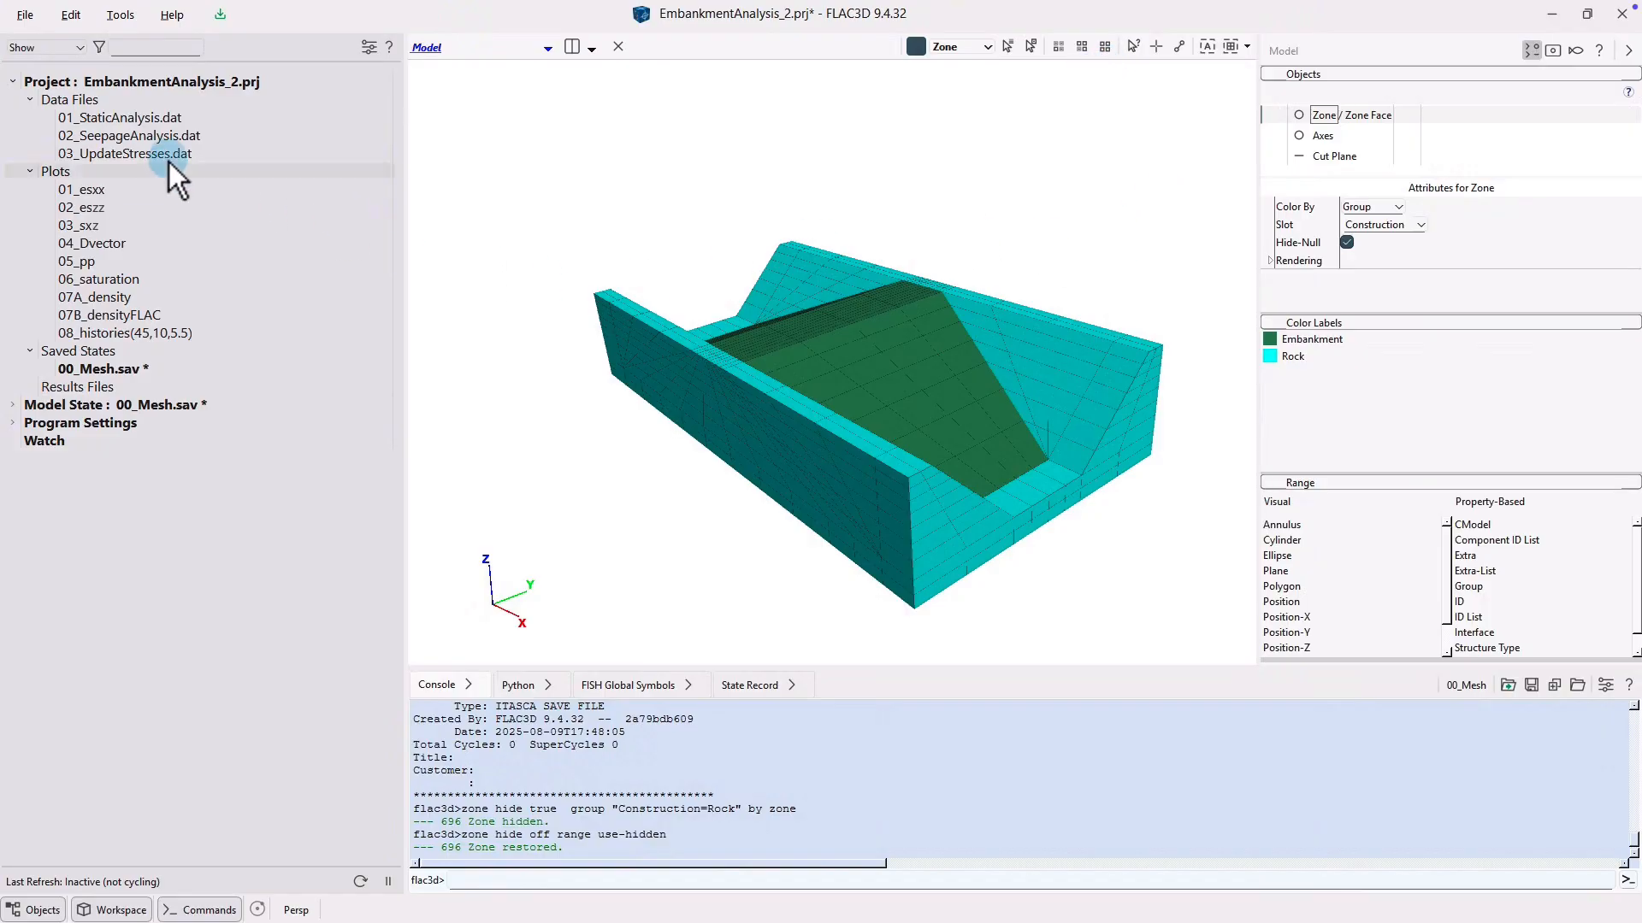
- In 01_StaticAnalysis.dat, move the range group 'Embankment' phrase from the zone cmodel elastic line to the end of the zone prop line
{"action": "double_click", "coordinate": [149, 122]}
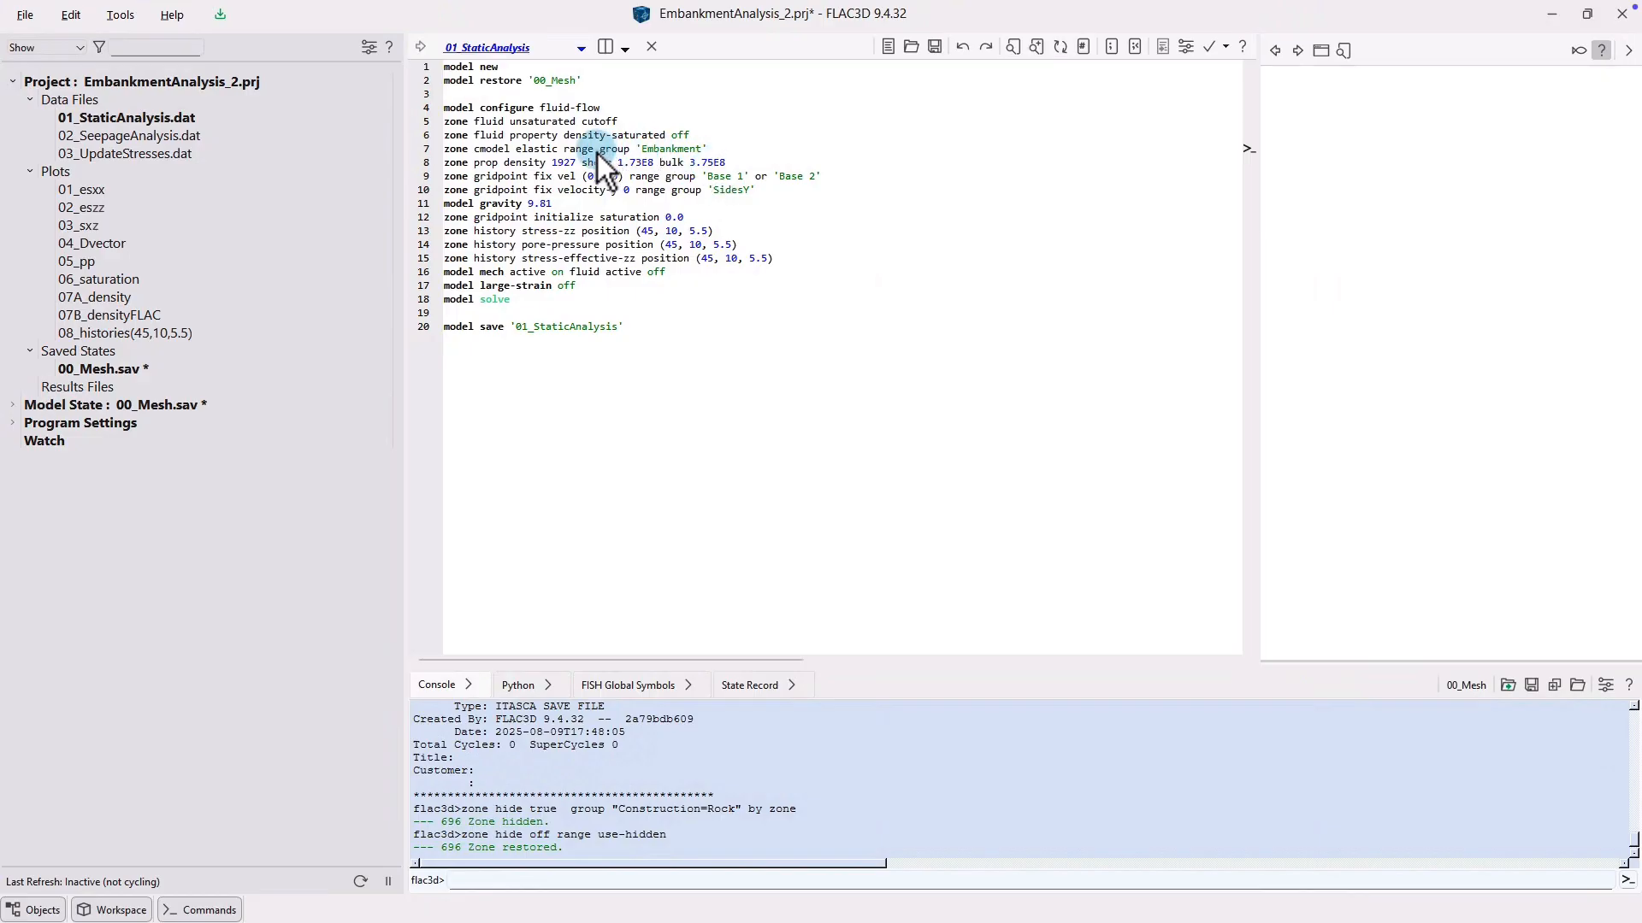
{"action": "left_click_drag", "start_coordinate": [563, 152], "coordinate": [708, 153]}
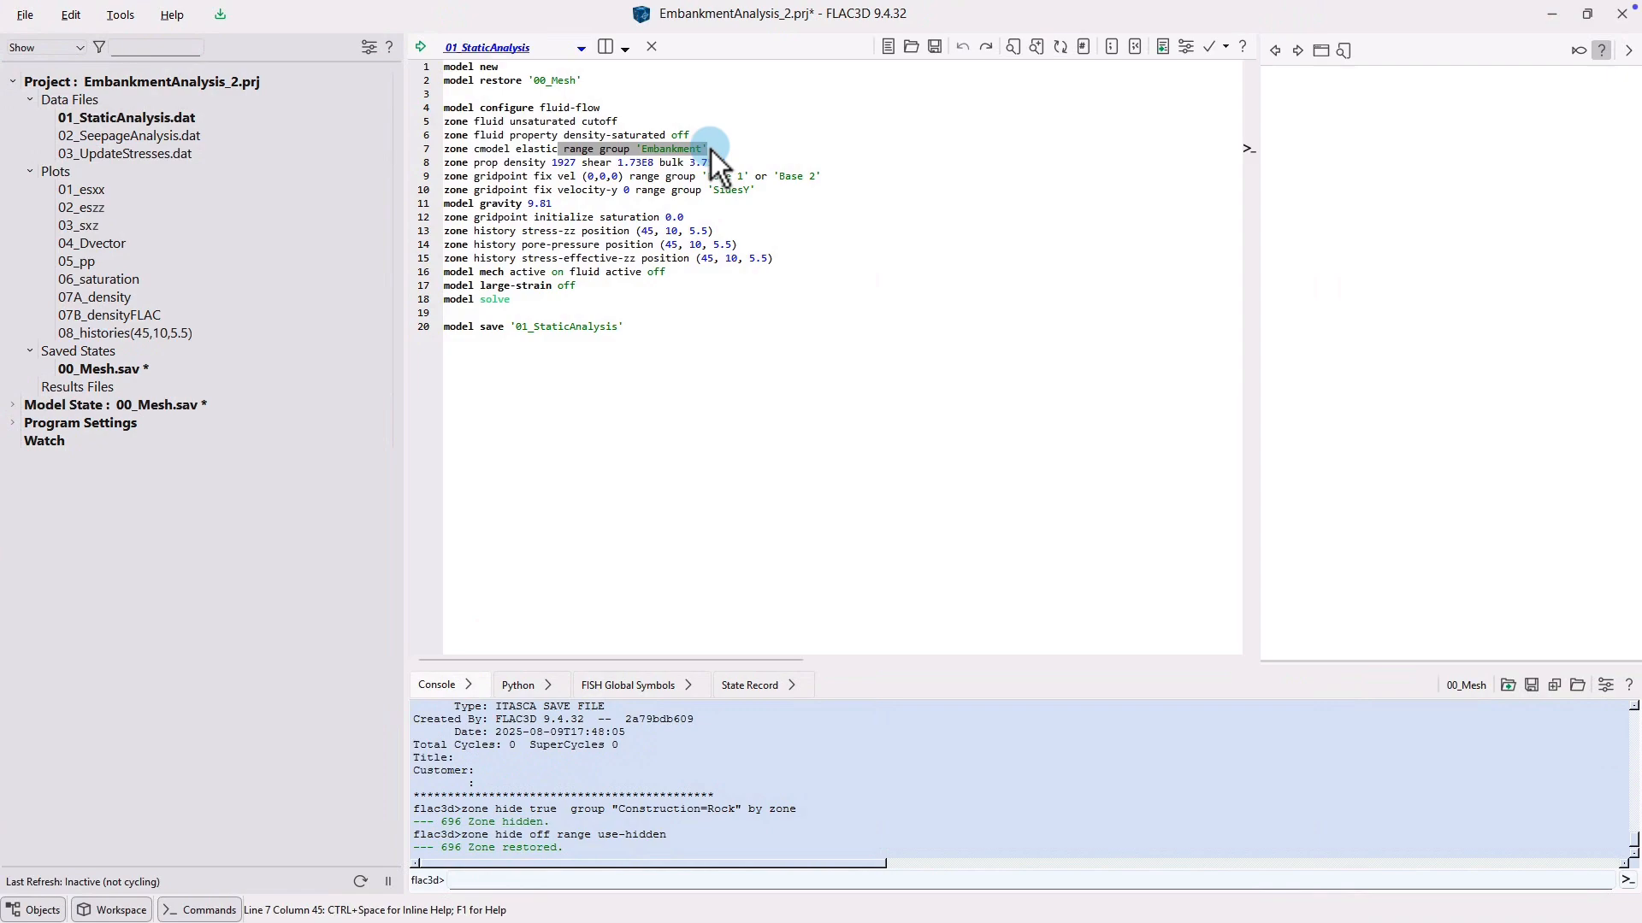
{"action": "key", "text": "ctrl+x"}
{"action": "left_click", "coordinate": [730, 164]}
{"action": "key", "text": "ctrl+v"}
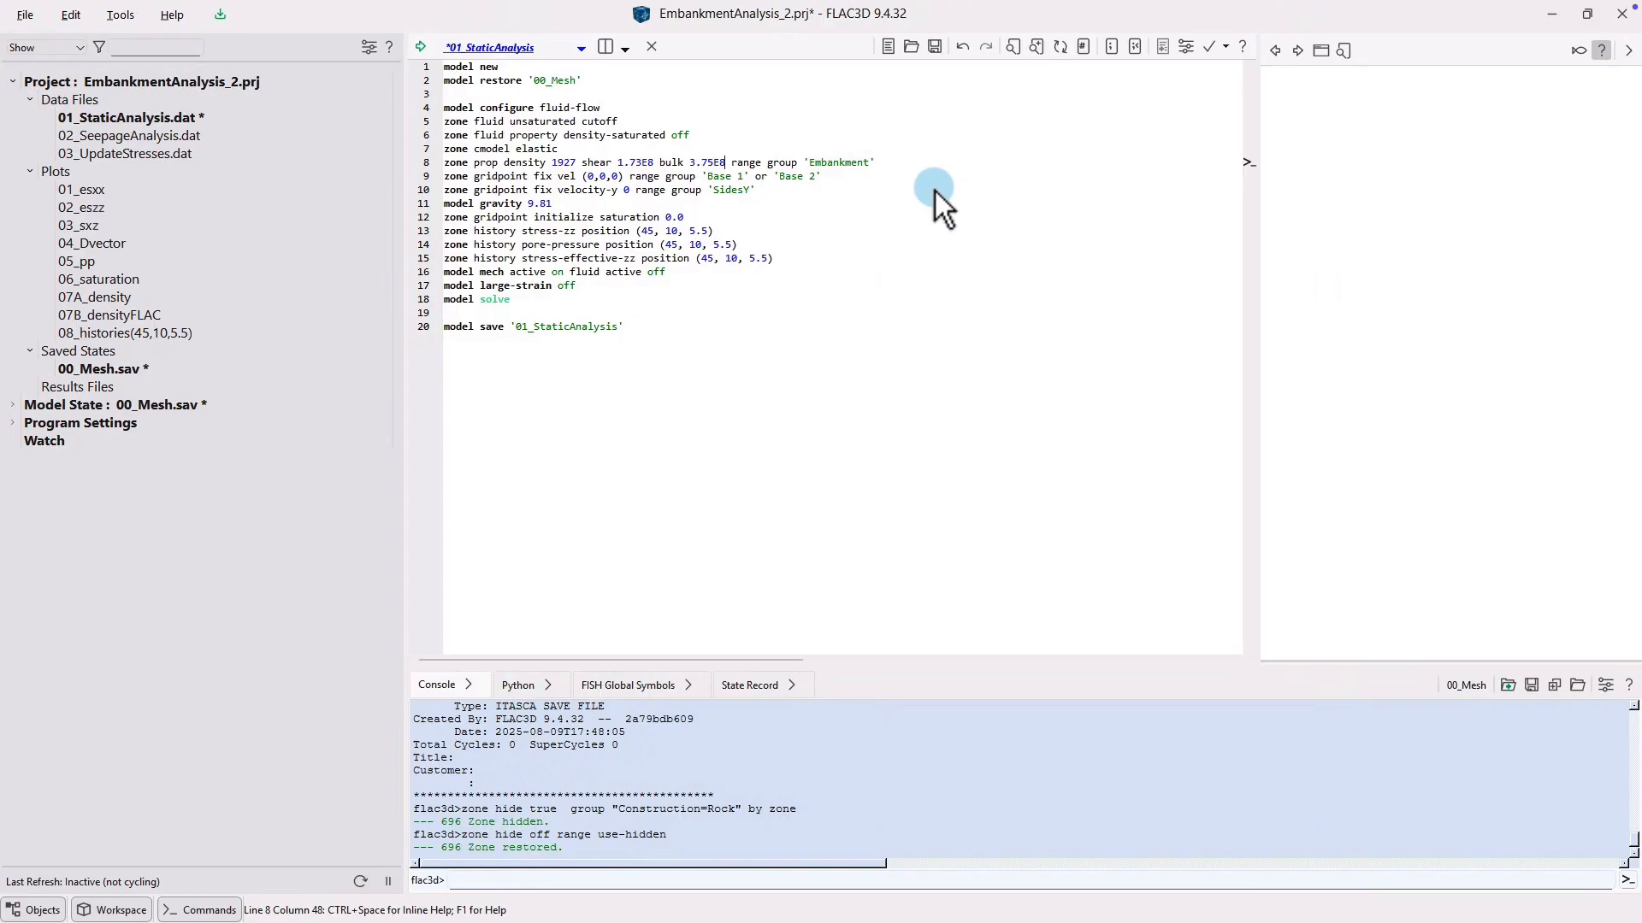
- Duplicate the 'Embankment' zone prop line below itself and change the copy's range group to 'Rock'
{"action": "left_click_drag", "start_coordinate": [894, 164], "coordinate": [446, 167]}
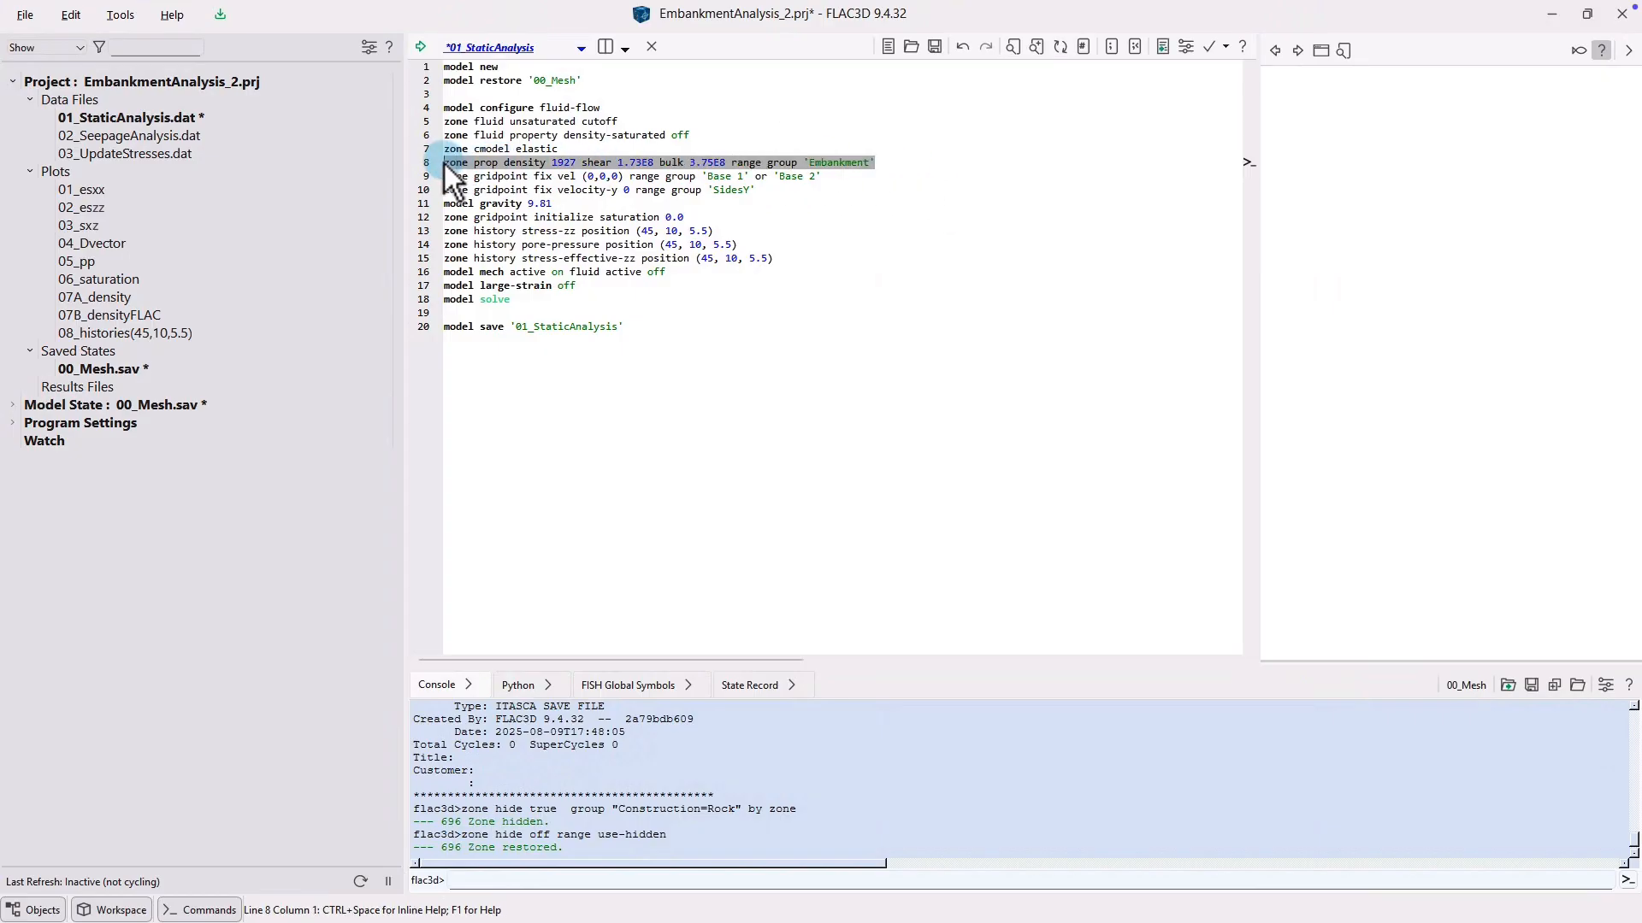
{"action": "key", "text": "ctrl+c"}
{"action": "key", "text": "End"}
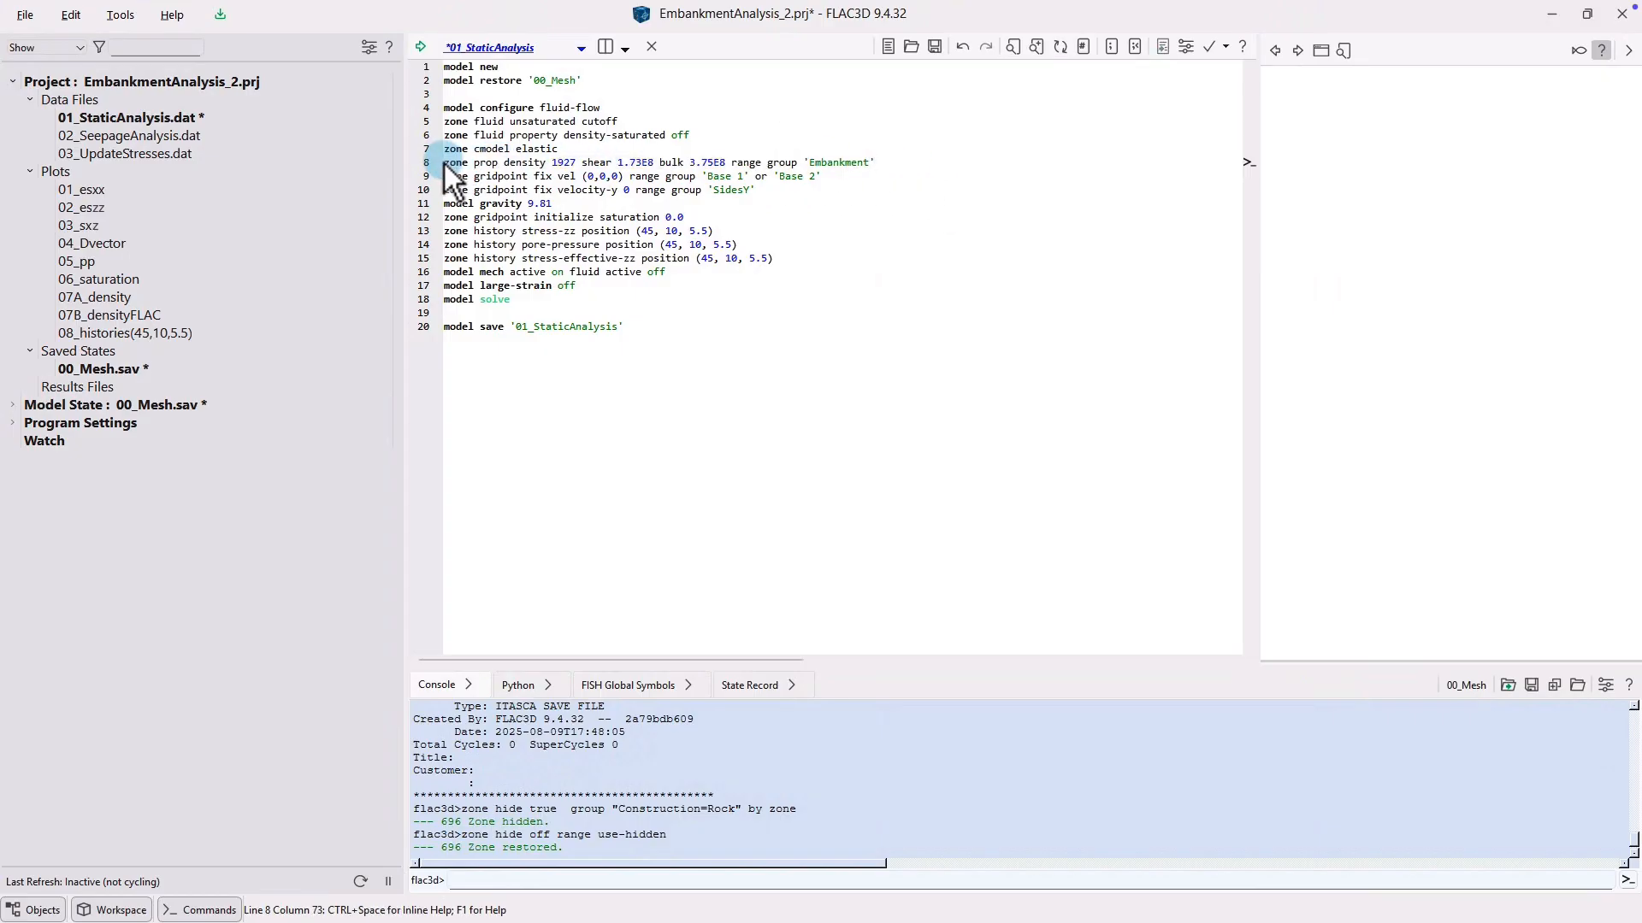
{"action": "key", "text": "Return"}
{"action": "key", "text": "ctrl+v"}
{"action": "key", "text": "BackSpace"}
{"action": "key", "text": "BackSpace"}
{"action": "key", "text": "BackSpace"}
{"action": "key", "text": "BackSpace"}
{"action": "key", "text": "BackSpace"}
{"action": "key", "text": "BackSpace"}
{"action": "key", "text": "BackSpace"}
{"action": "key", "text": "BackSpace"}
{"action": "key", "text": "BackSpace"}
{"action": "key", "text": "BackSpace"}
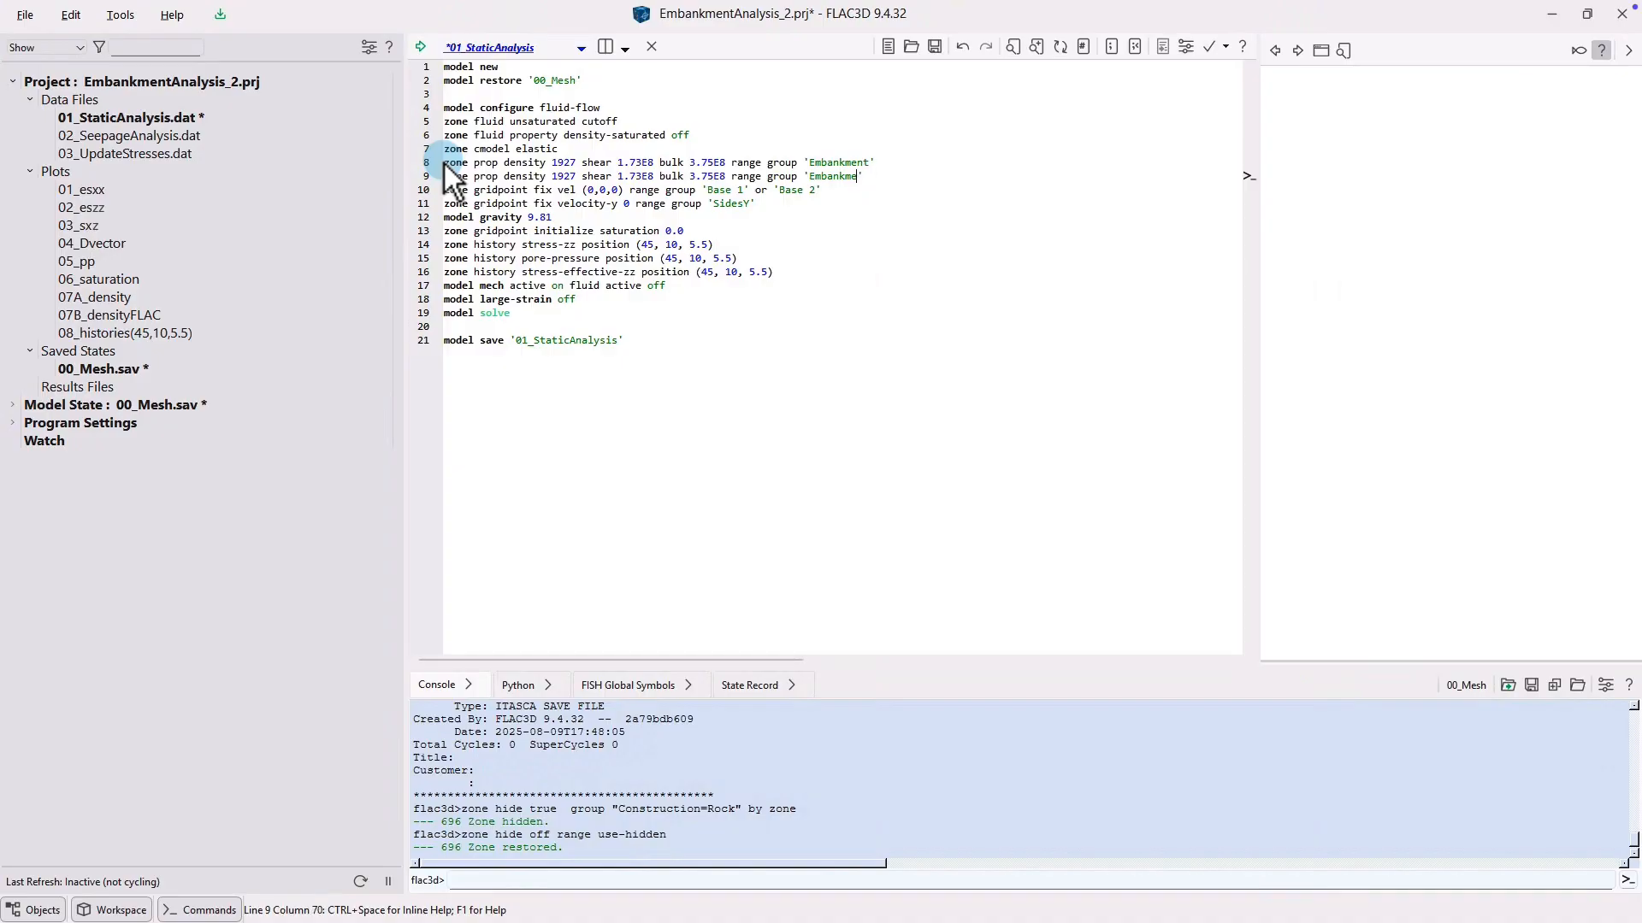
{"action": "type", "text": "Rock"}
- In the 'Rock' zone prop line, set the density to 2243 and the shear modulus to 2.24E9
{"action": "left_click", "coordinate": [555, 177]}
{"action": "type", "text": "2243"}
{"action": "key", "text": "Right"}
{"action": "key", "text": "Right"}
{"action": "type", "text": "2.24E"}
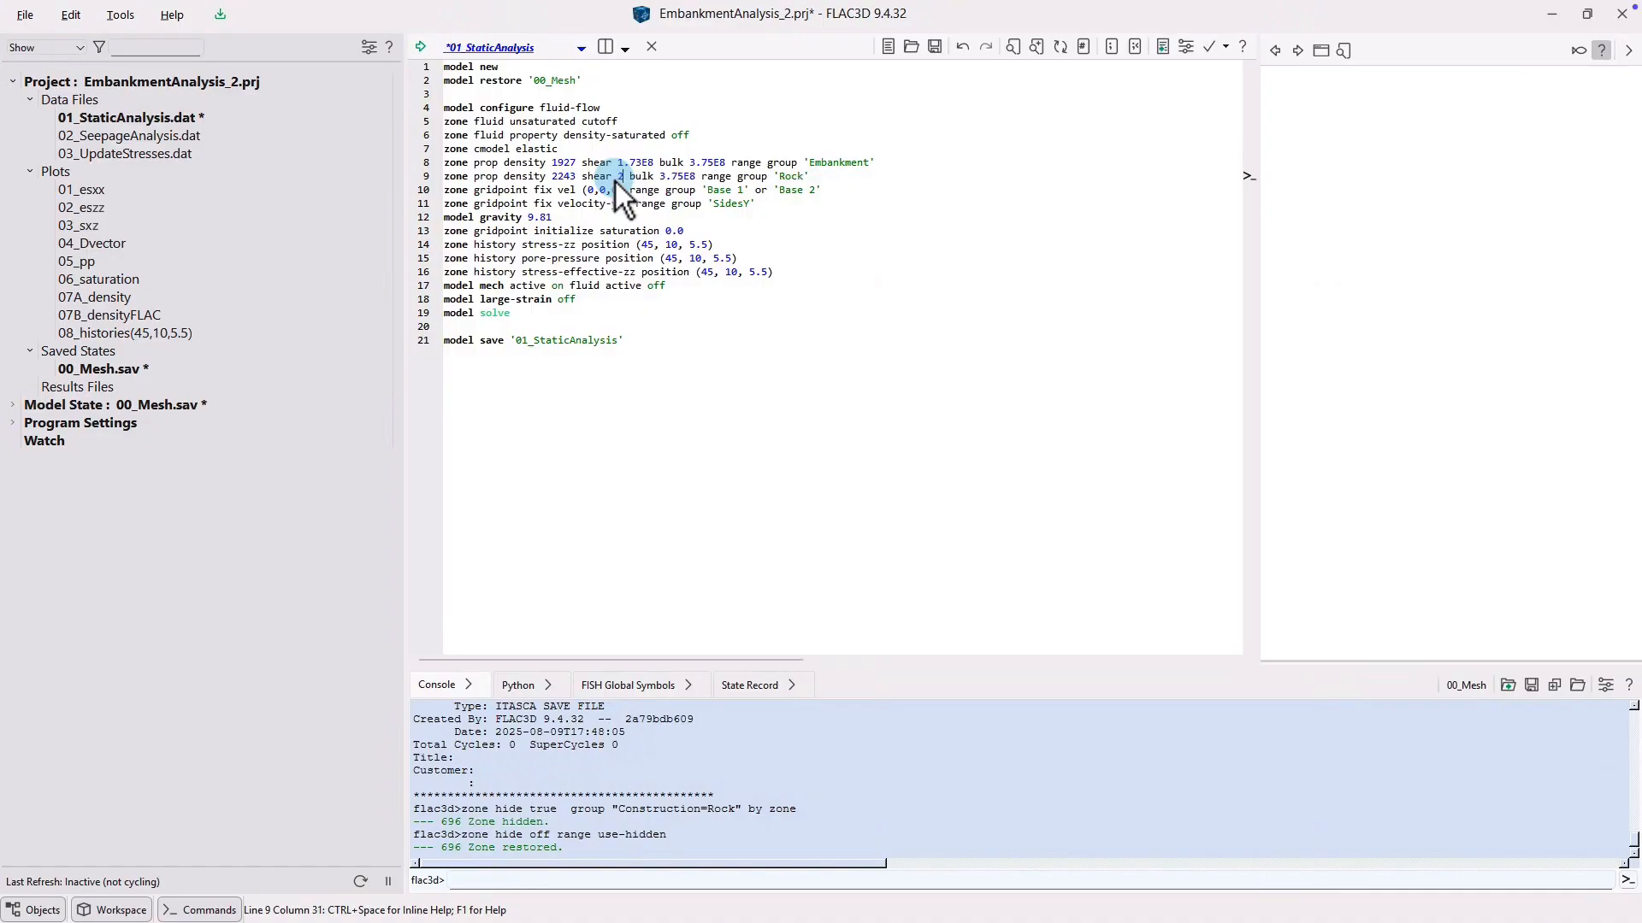
{"action": "type", "text": "9"}
- Set the bulk modulus in the 'Rock' zone prop line to 4.85E9 and save the data file
{"action": "key", "text": "Right"}
{"action": "key", "text": "Right"}
{"action": "key", "text": "Right"}
{"action": "key", "text": "shift+Right"}
{"action": "key", "text": "shift+Right"}
{"action": "key", "text": "shift+Right"}
{"action": "key", "text": "shift+Right"}
{"action": "key", "text": "shift+Right"}
{"action": "key", "text": "shift+Right"}
{"action": "type", "text": "4.85E9"}
{"action": "key", "text": "ctrl+s"}
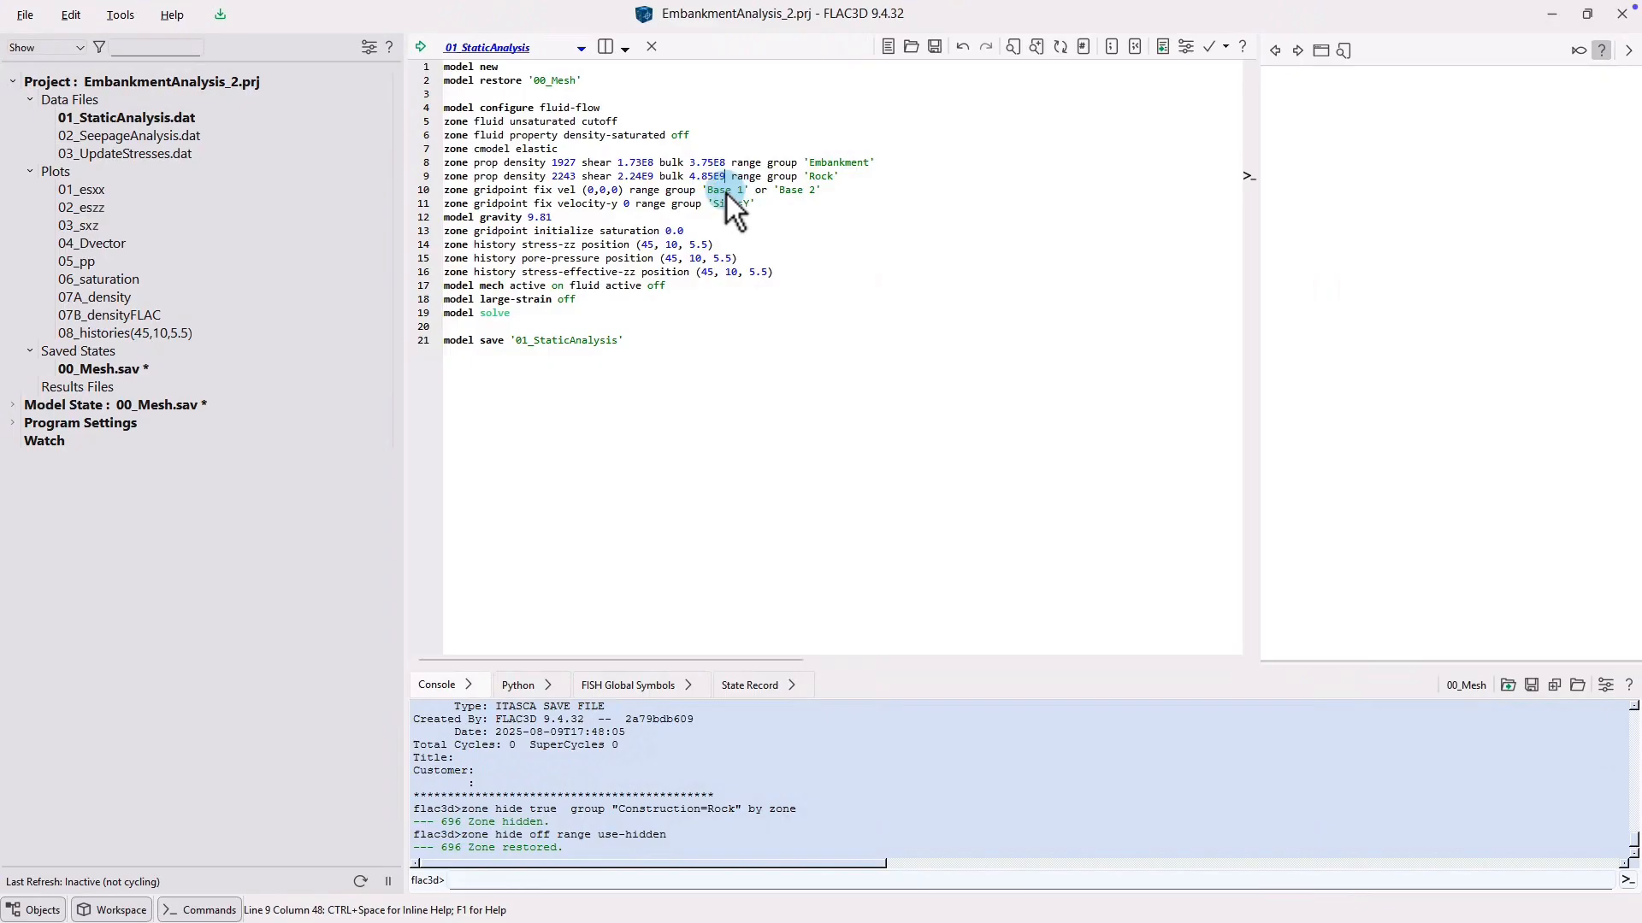
- Change the range of the zone gridpoint fix vel (0,0,0) line to the single group 'Base'
{"action": "left_click_drag", "start_coordinate": [731, 193], "coordinate": [808, 193]}
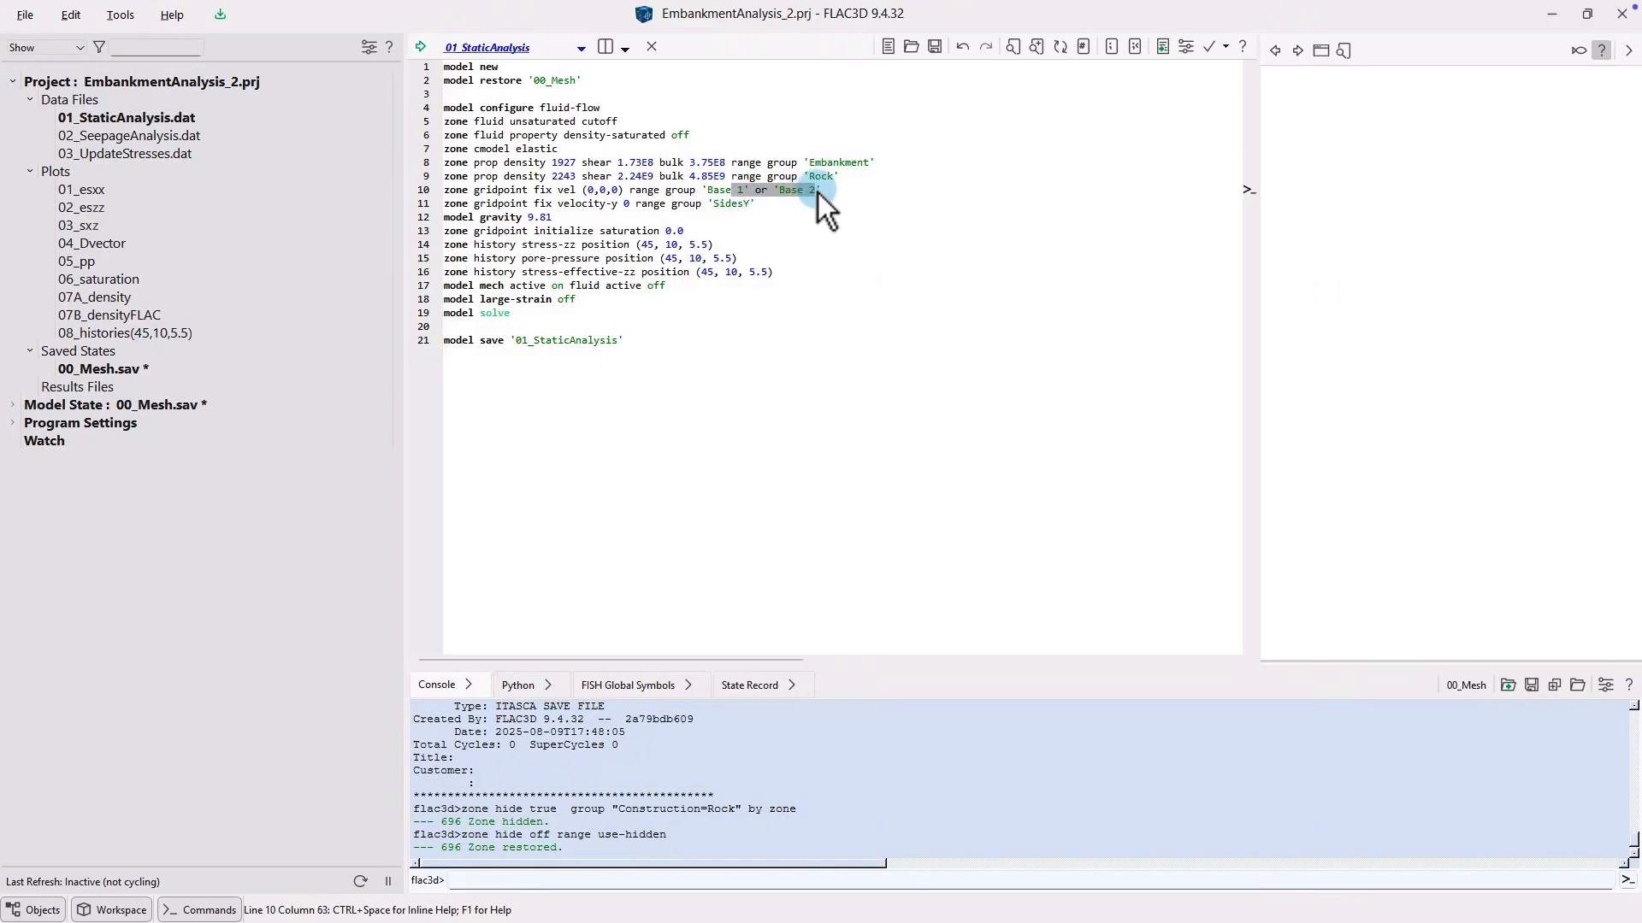
{"action": "key", "text": "BackSpace"}
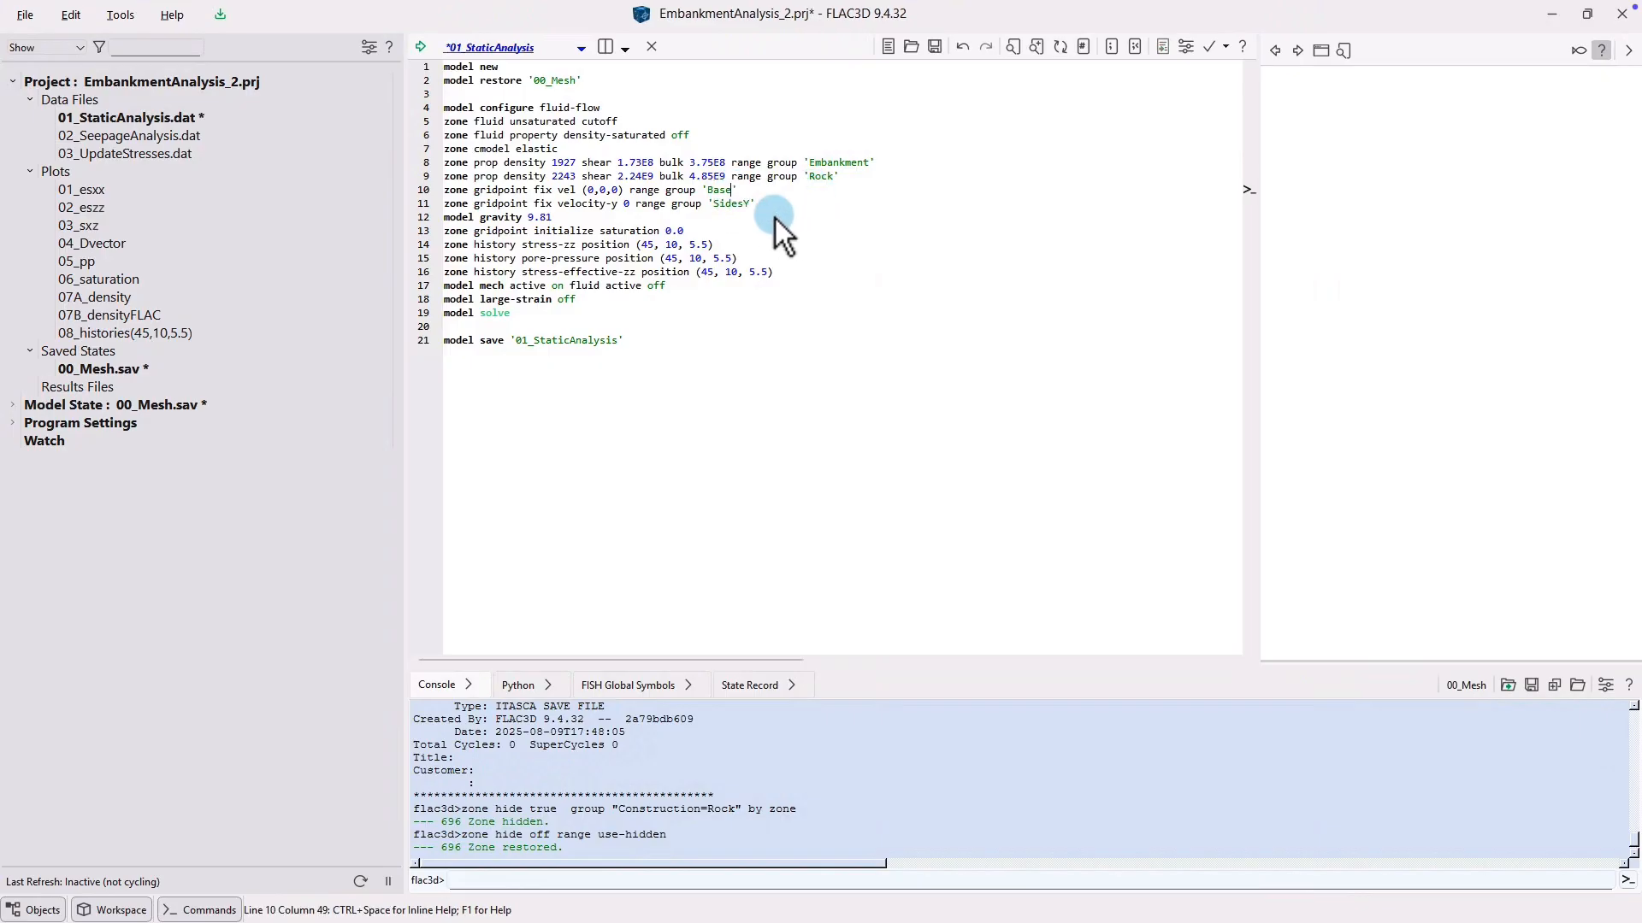
- Insert a zone gridpoint fix velocity-x 0 line for range group 'SidesX' above the 'SidesY' line and execute the data file
{"action": "left_click_drag", "start_coordinate": [761, 204], "coordinate": [441, 208]}
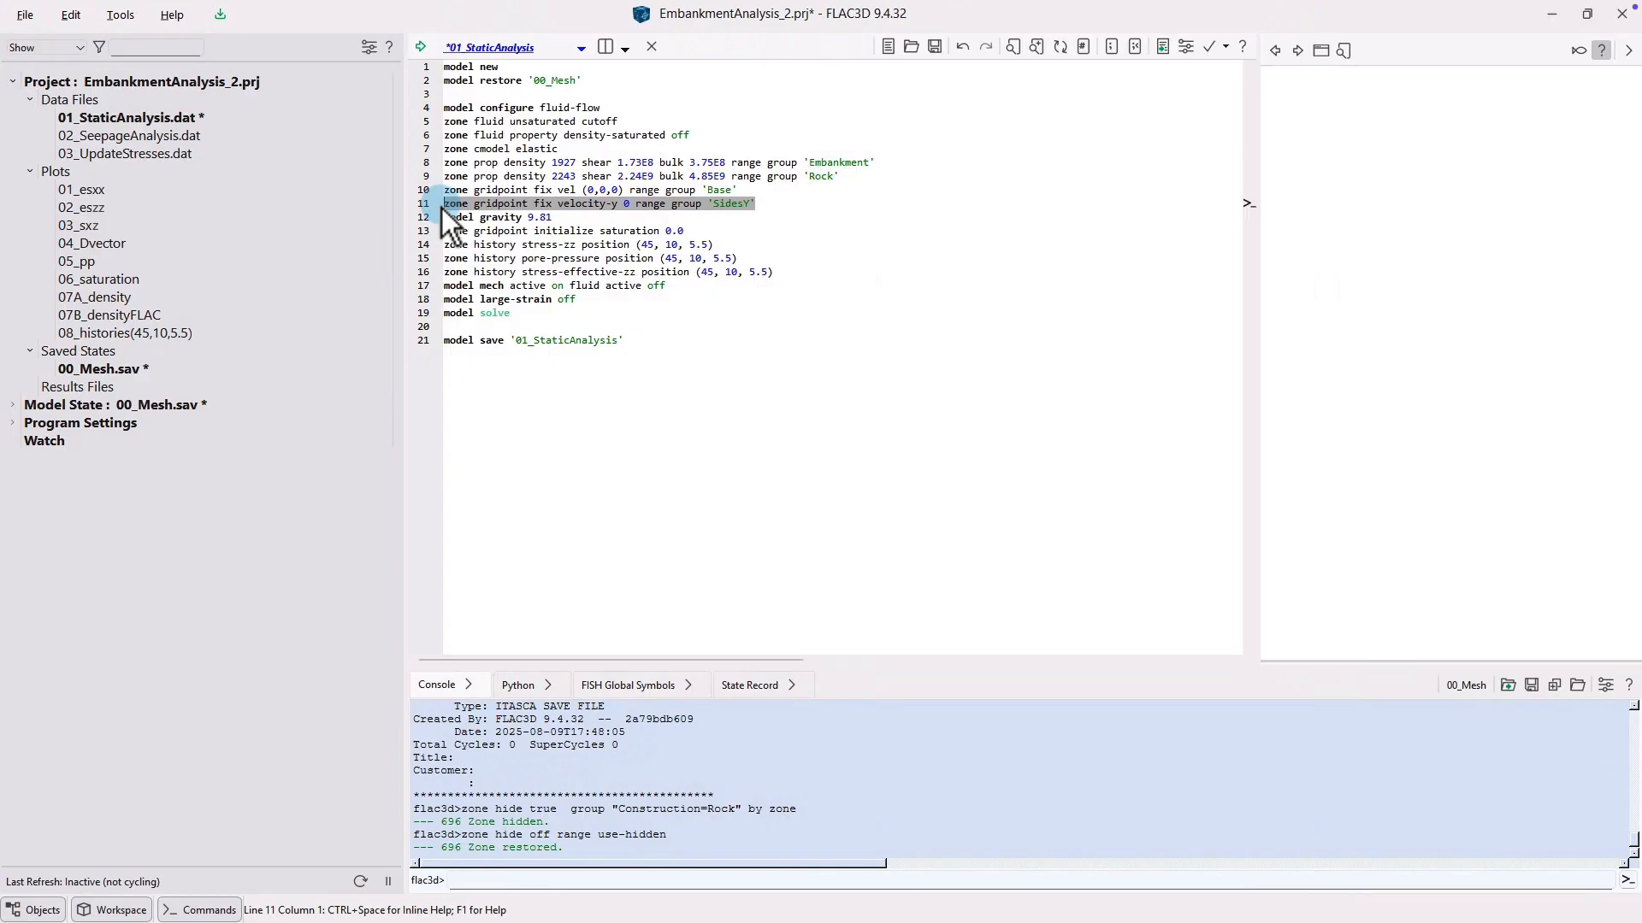
{"action": "left_click", "coordinate": [441, 208]}
{"action": "key", "text": "Return"}
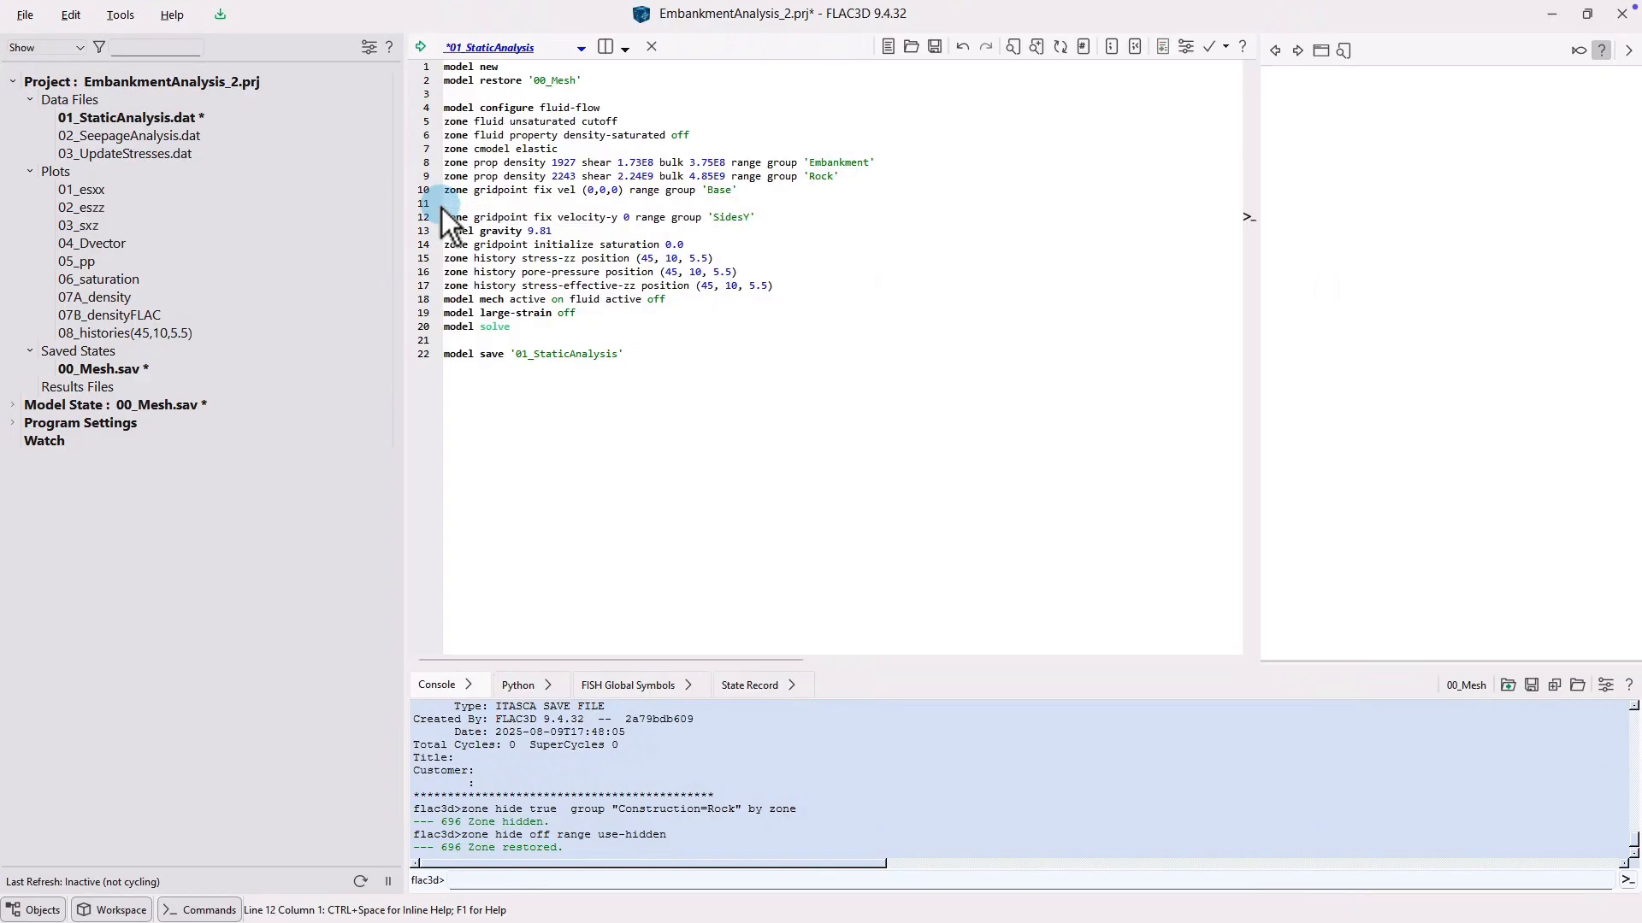
{"action": "key", "text": "ctrl+v"}
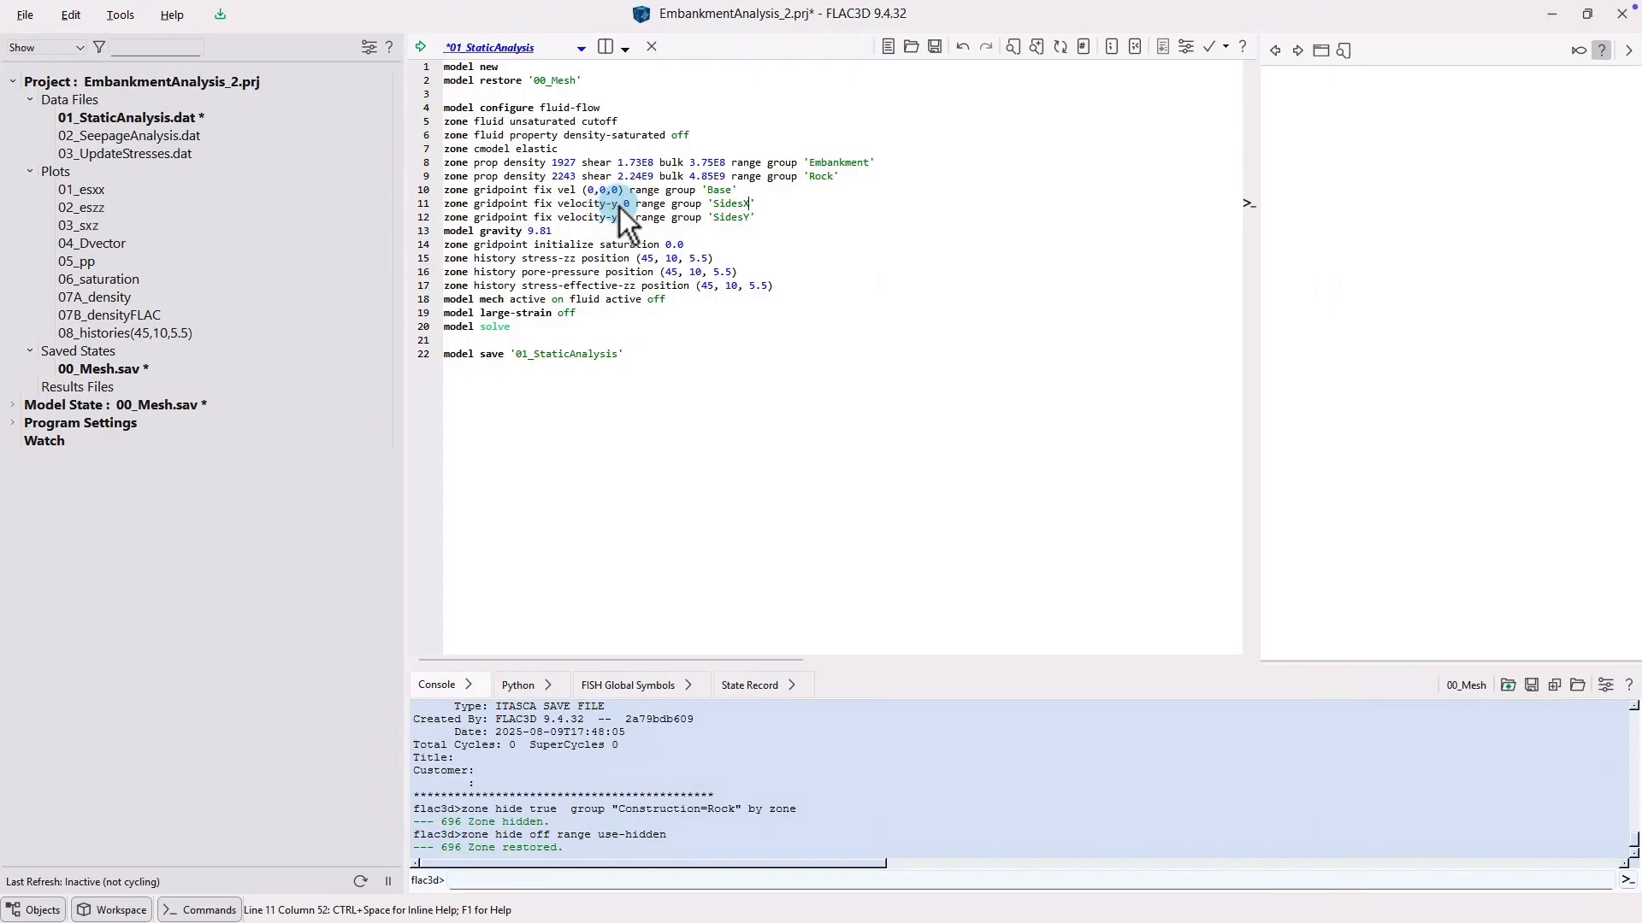
{"action": "key", "text": "BackSpace"}
{"action": "type", "text": "x"}
{"action": "key", "text": "ctrl+shift+e"}
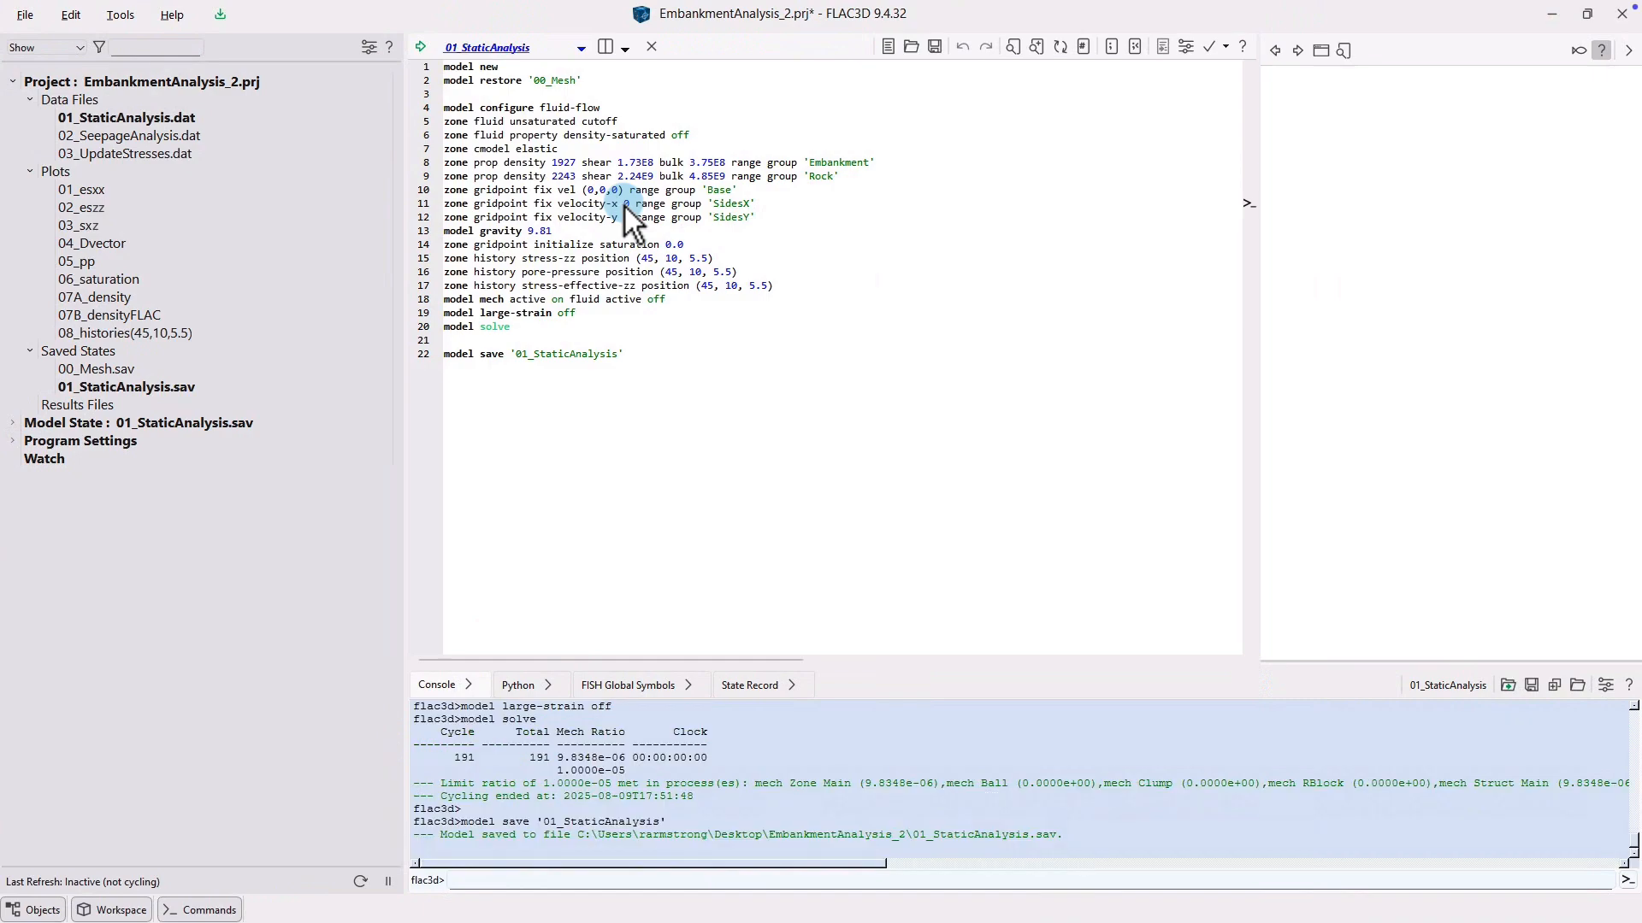
- Review the static analysis results in the 01_esxx, 02_eszz, 03_sxz and 04_Dvector plots
{"action": "double_click", "coordinate": [103, 190]}
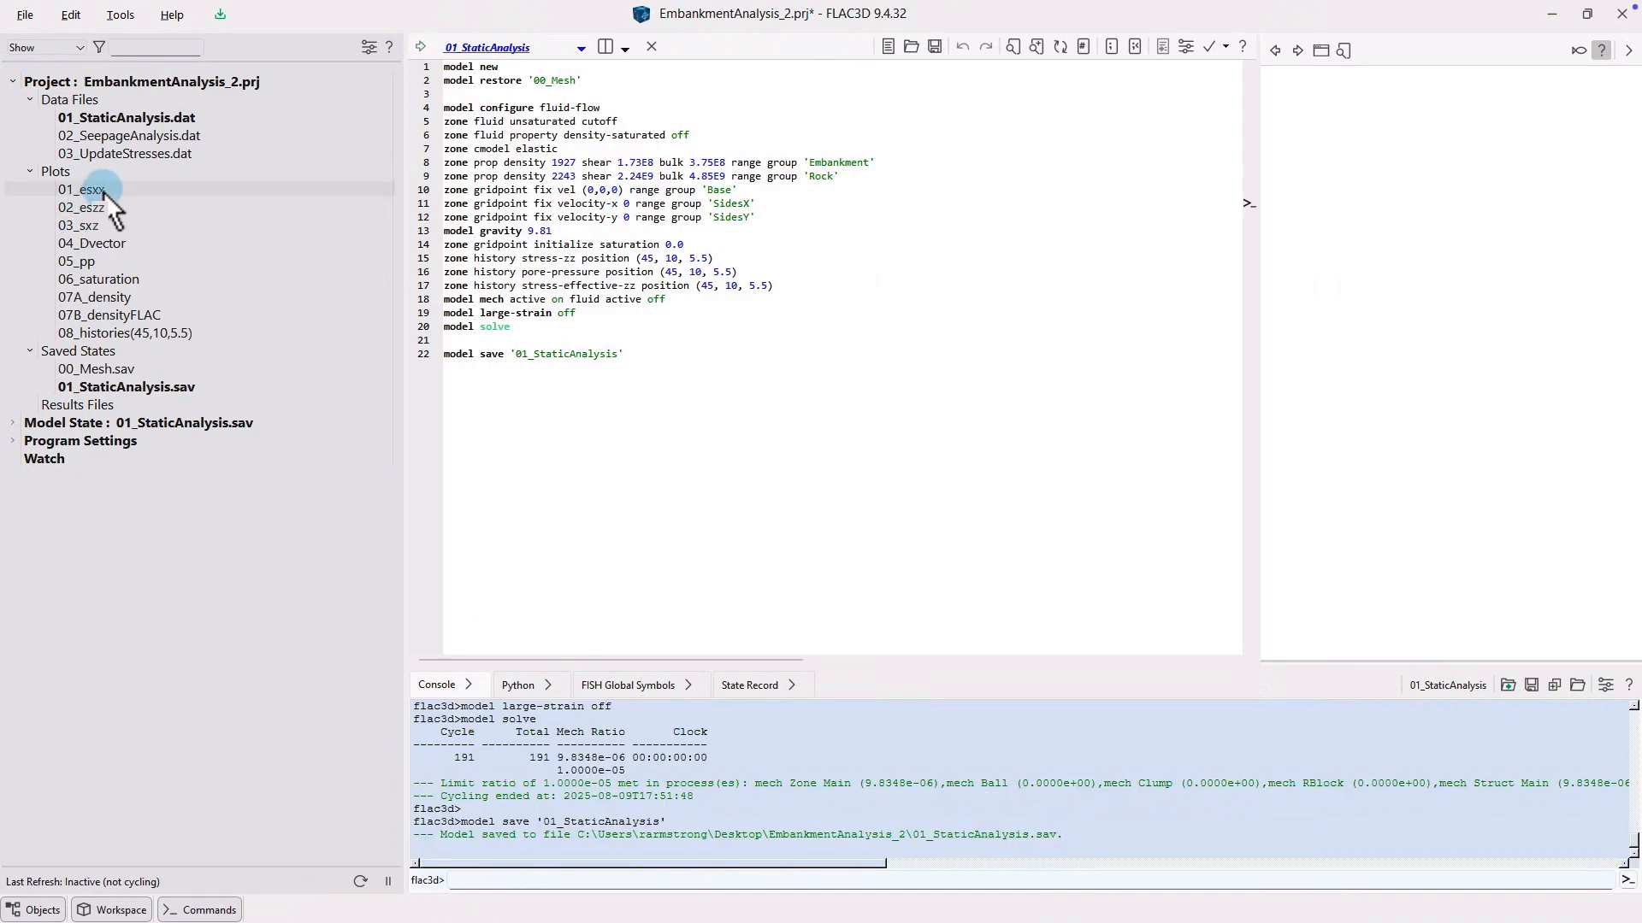
{"action": "right_click_drag", "start_coordinate": [929, 279], "coordinate": [861, 282]}
{"action": "scroll", "coordinate": [861, 282], "scroll_direction": "down", "scroll_amount": 4}
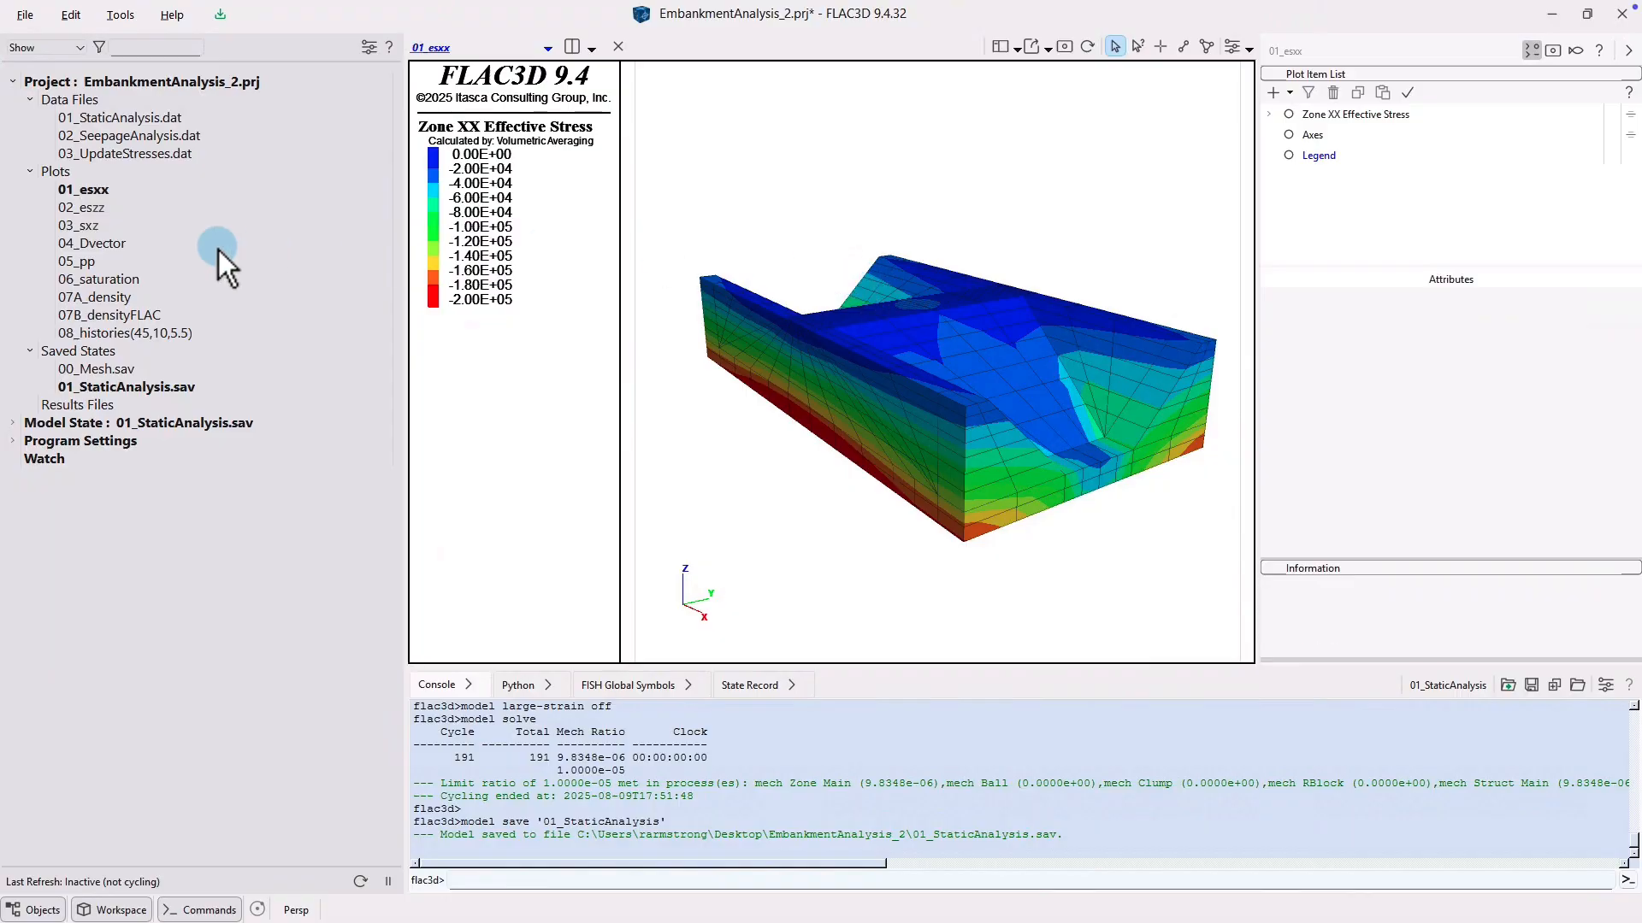
{"action": "double_click", "coordinate": [111, 210]}
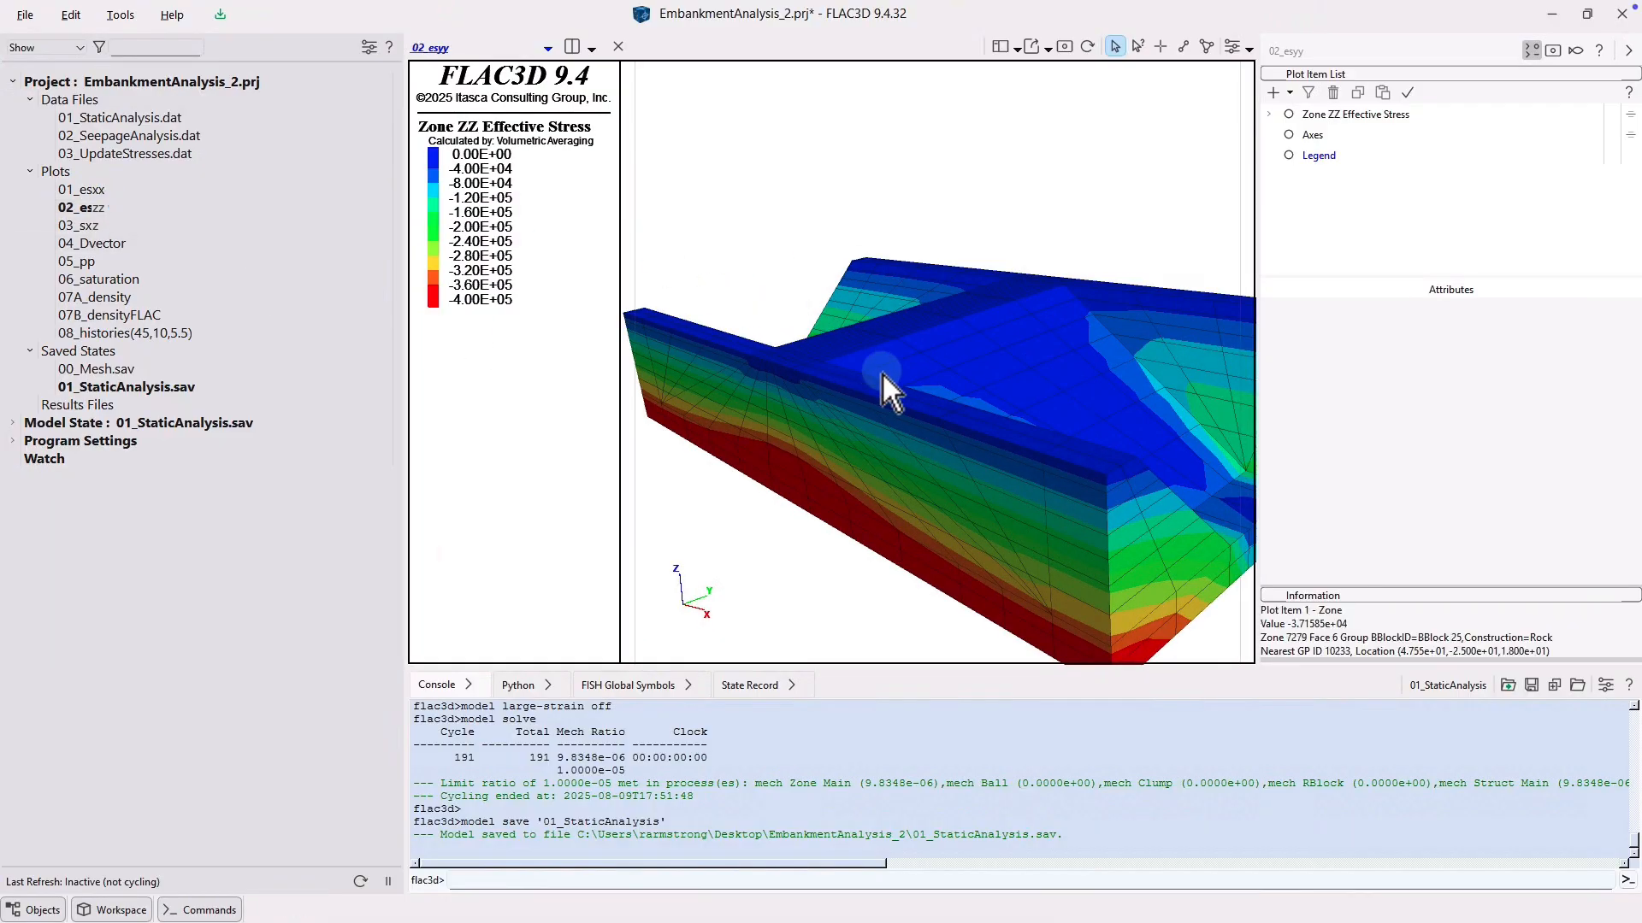
{"action": "left_click_drag", "start_coordinate": [881, 371], "coordinate": [833, 366]}
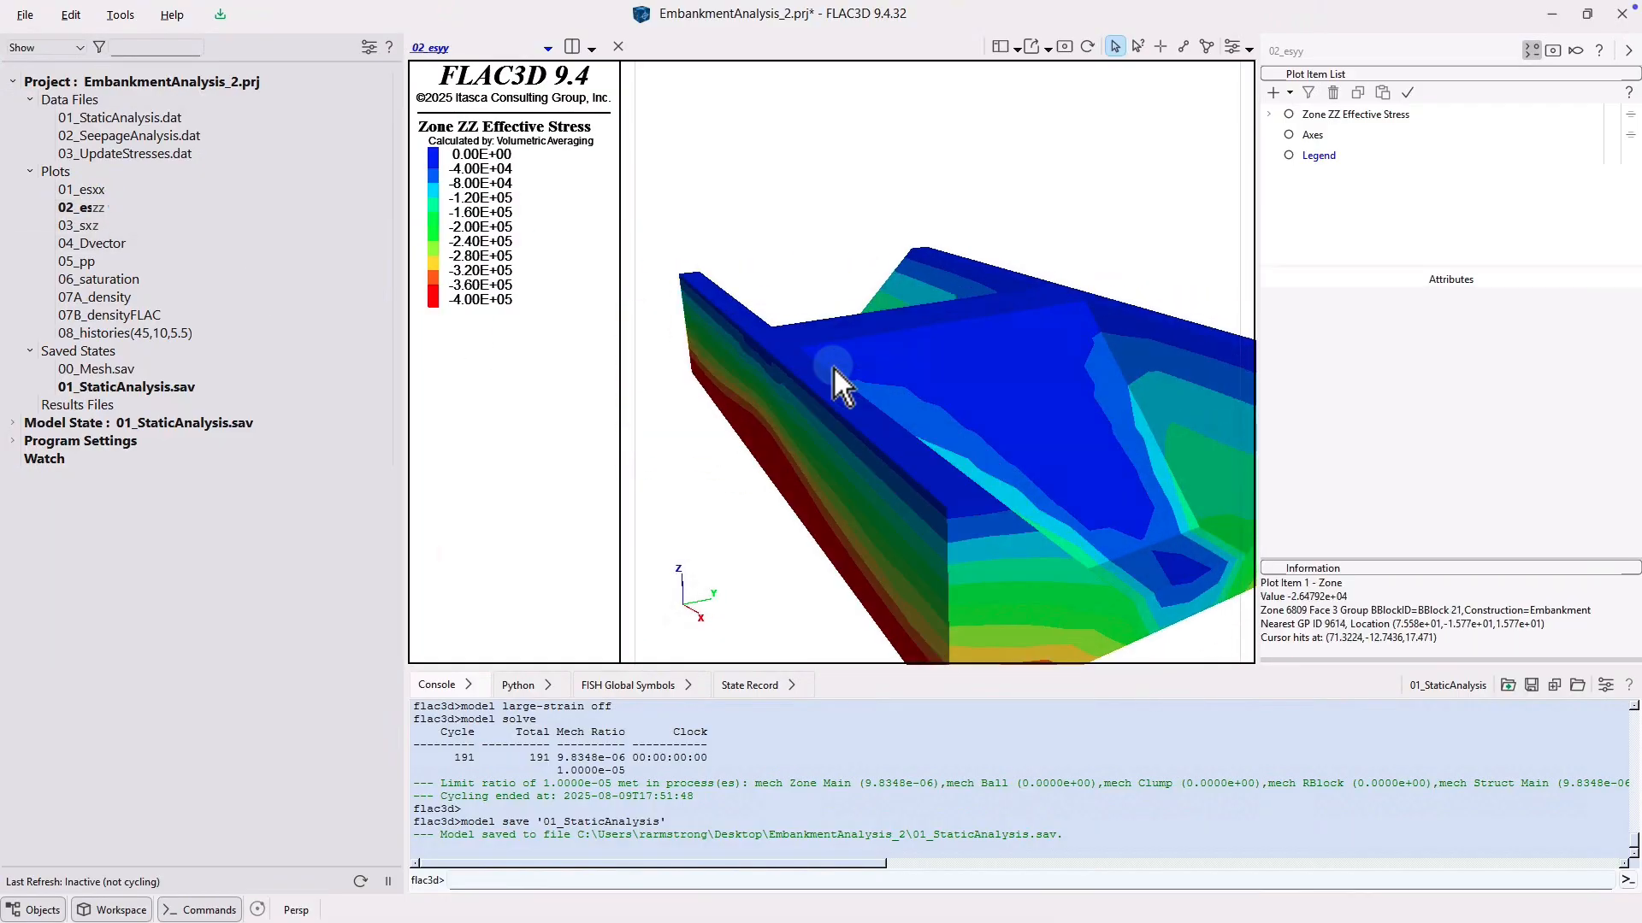
{"action": "left_click", "coordinate": [86, 225]}
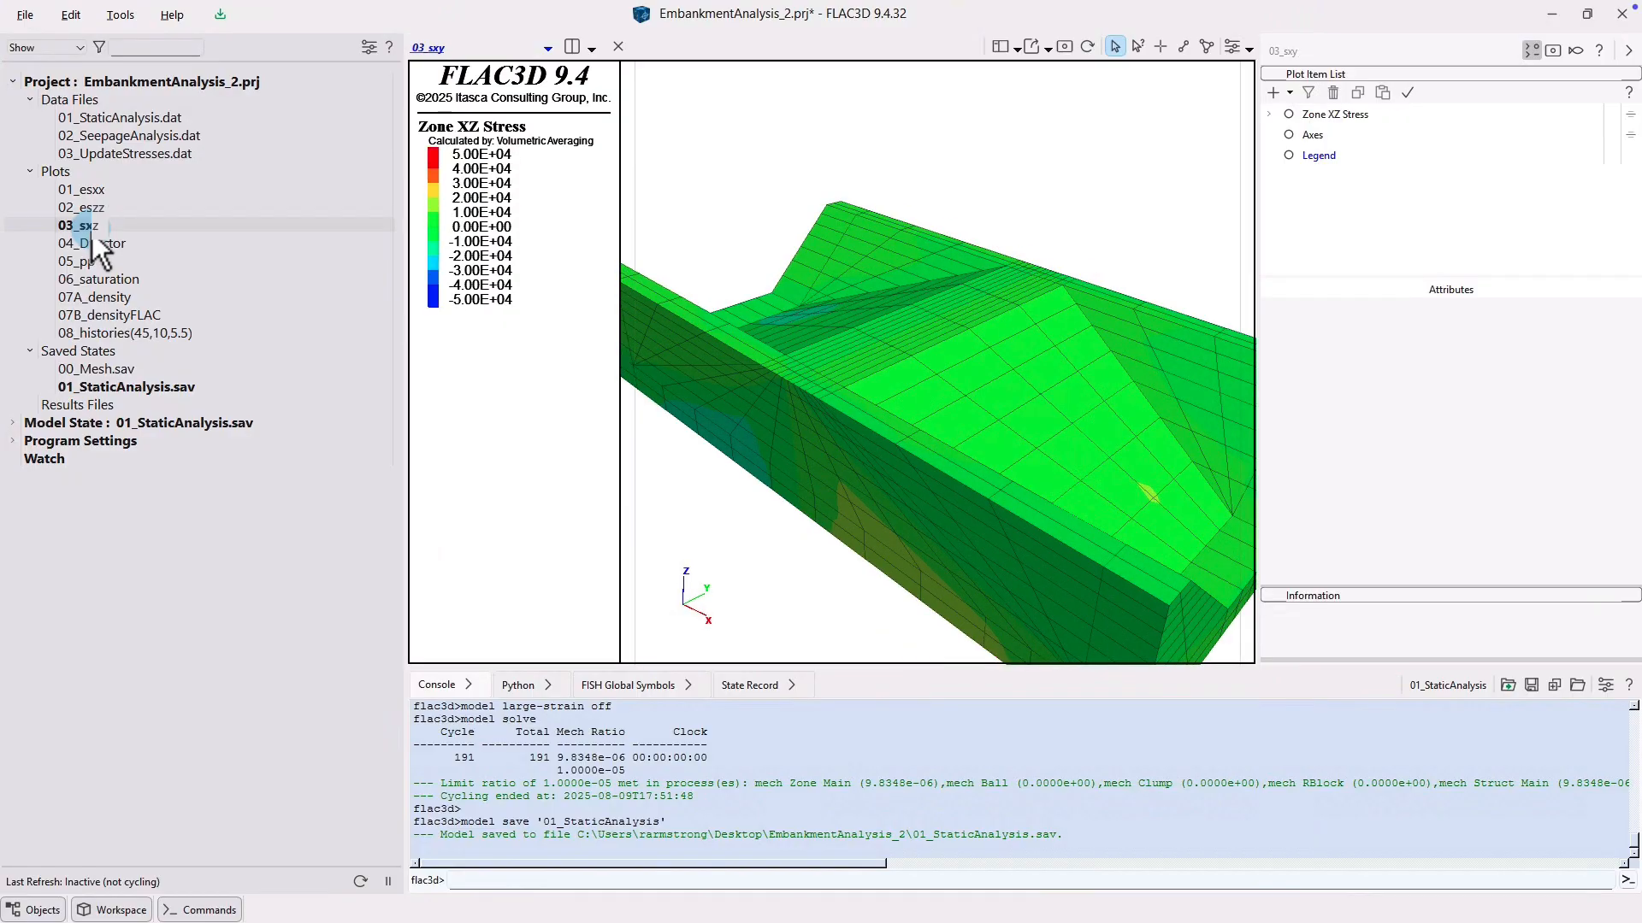
{"action": "left_click", "coordinate": [103, 243]}
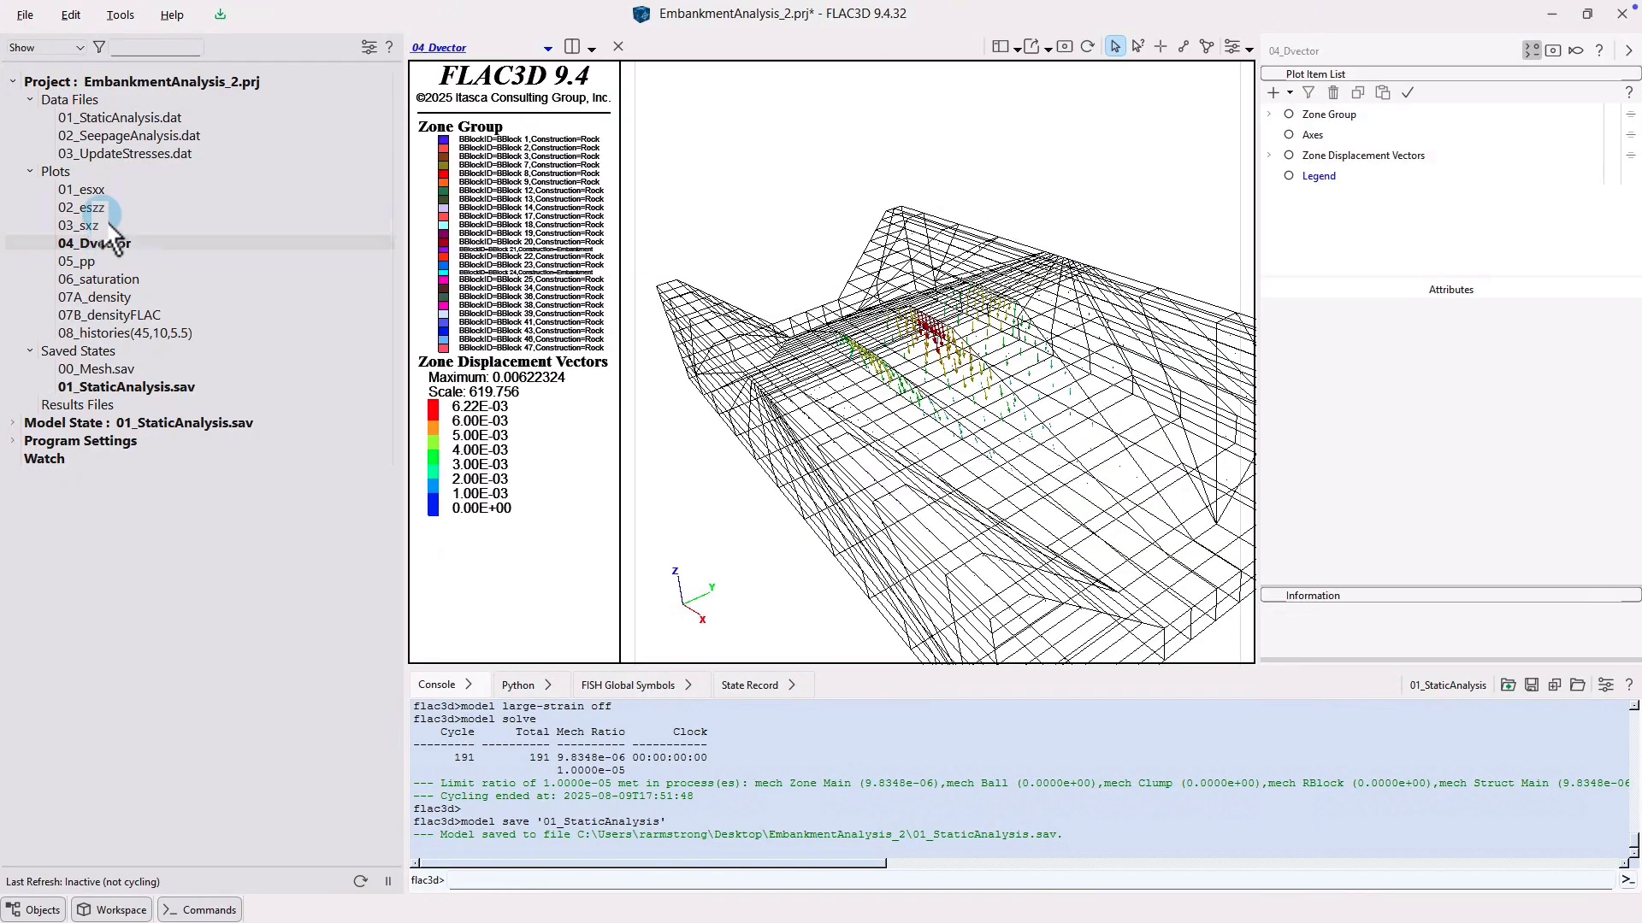
- Cut the 01_esxx contour plot with a Position-Y range element, low value 10 and Not switched off, to inspect the interior stresses
{"action": "left_click", "coordinate": [101, 189]}
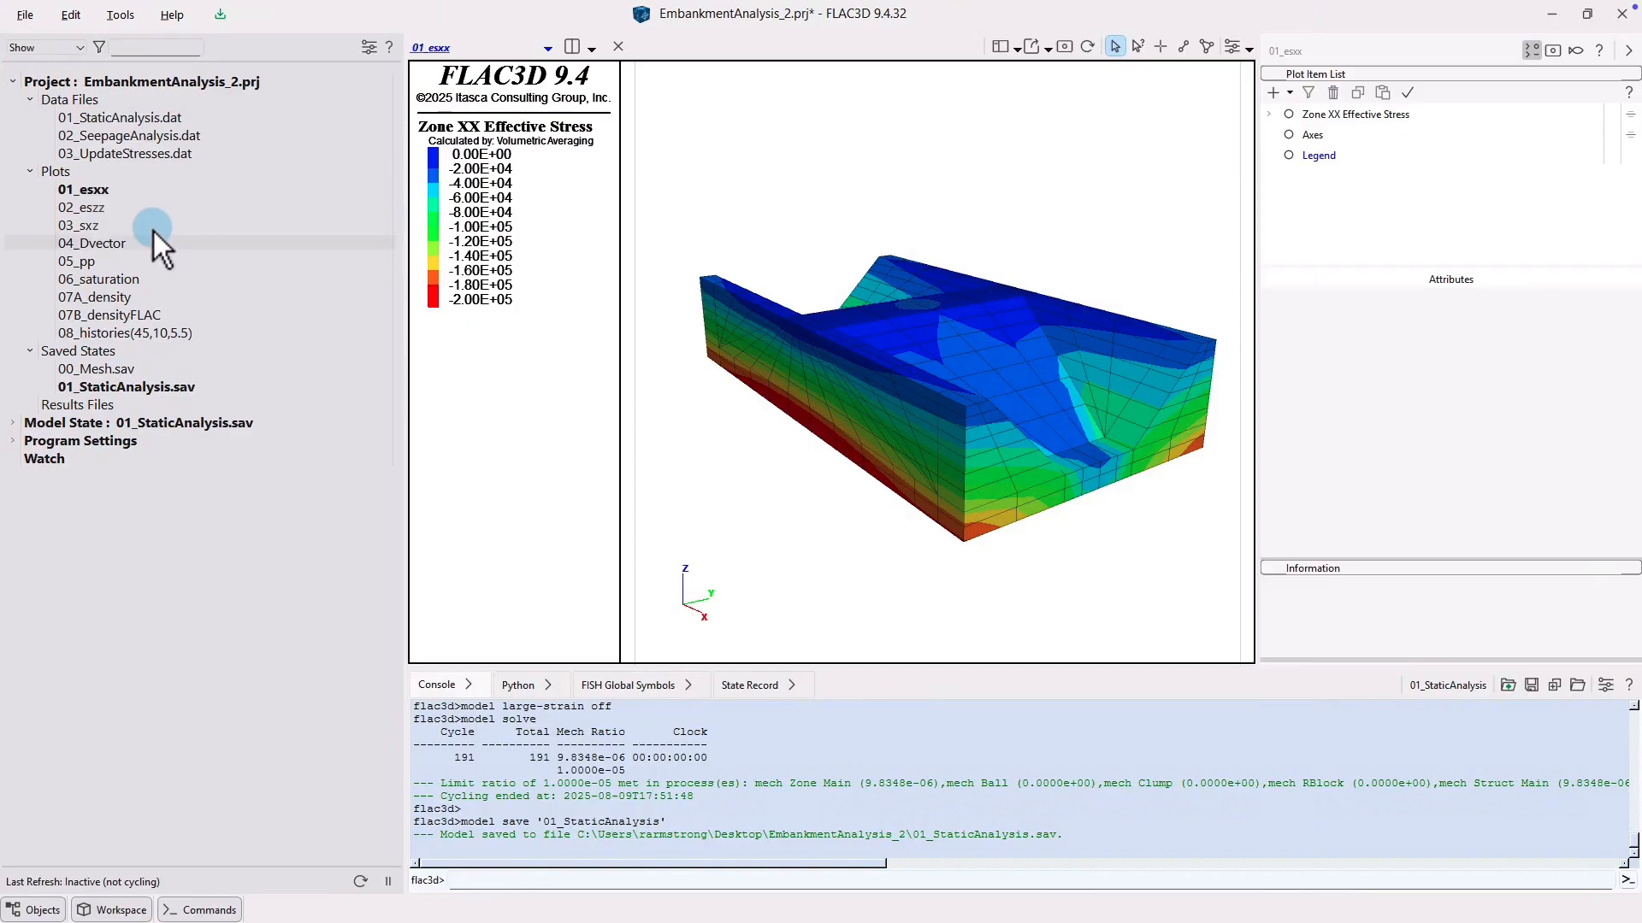
{"action": "left_click", "coordinate": [1268, 115]}
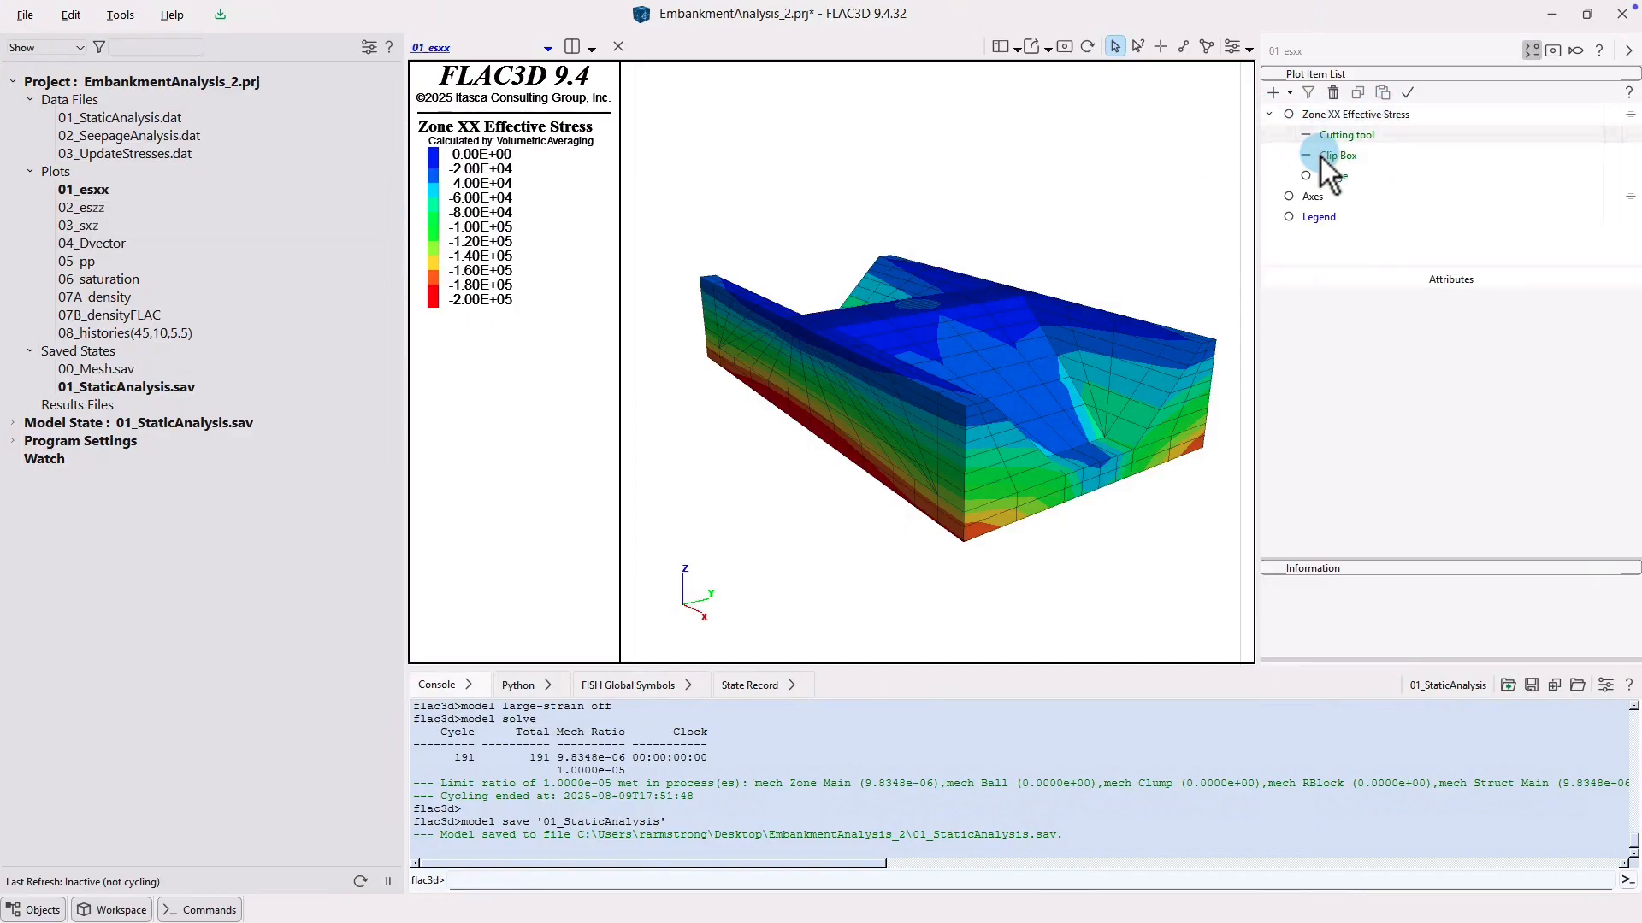
{"action": "right_click", "coordinate": [1323, 176]}
{"action": "left_click", "coordinate": [1378, 189]}
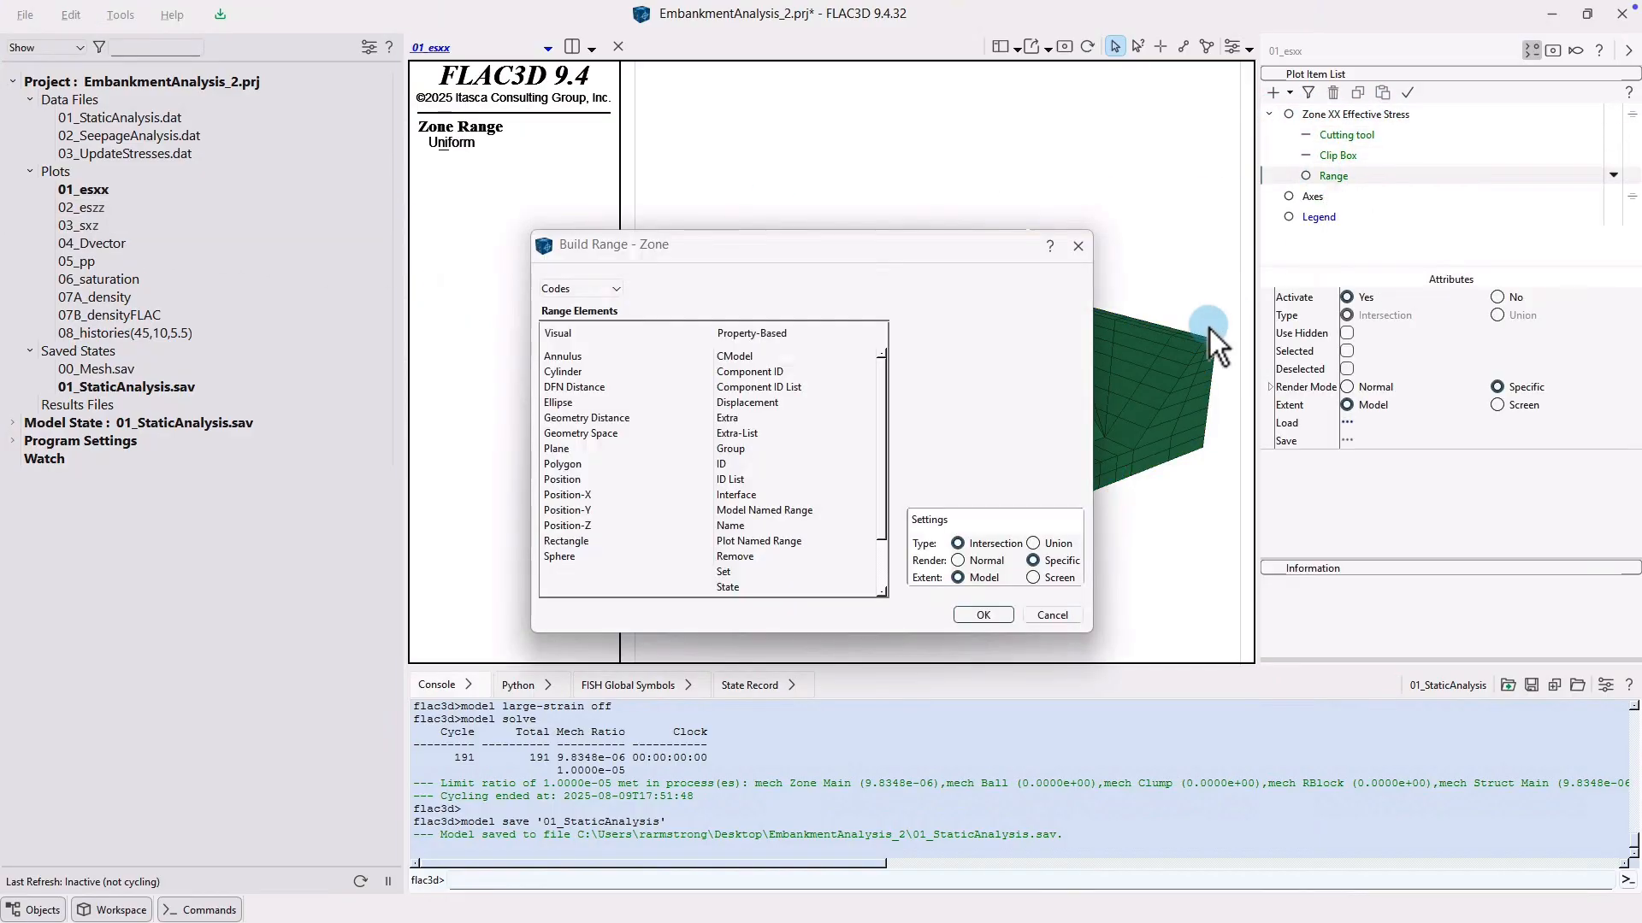
{"action": "double_click", "coordinate": [599, 515]}
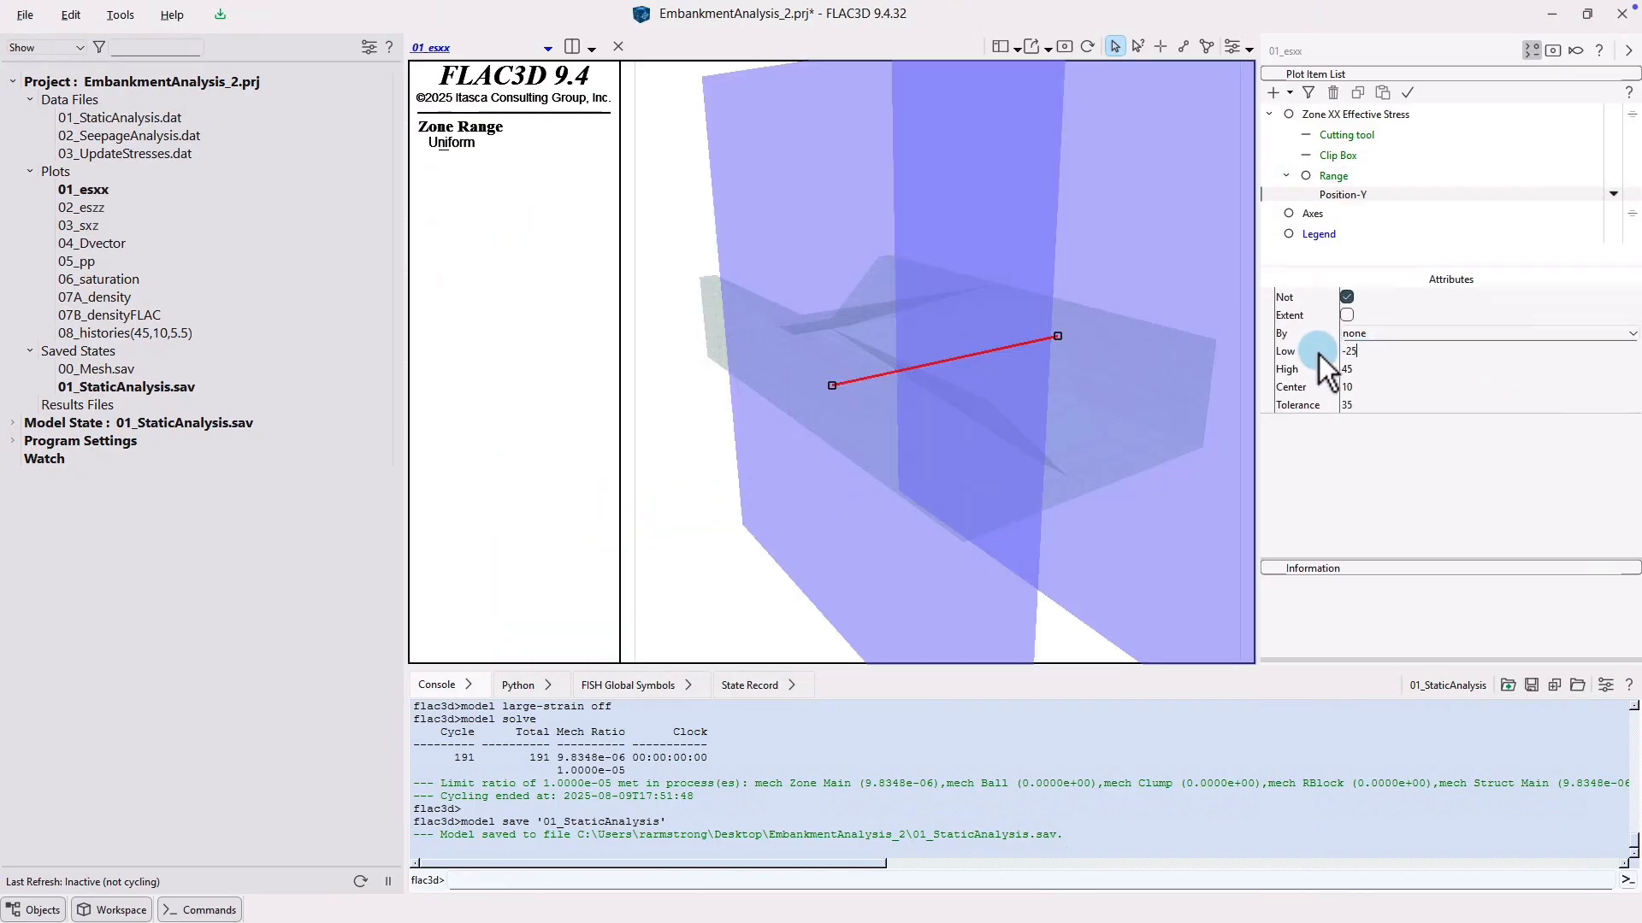
{"action": "left_click", "coordinate": [1320, 352]}
{"action": "type", "text": "10"}
{"action": "key", "text": "Return"}
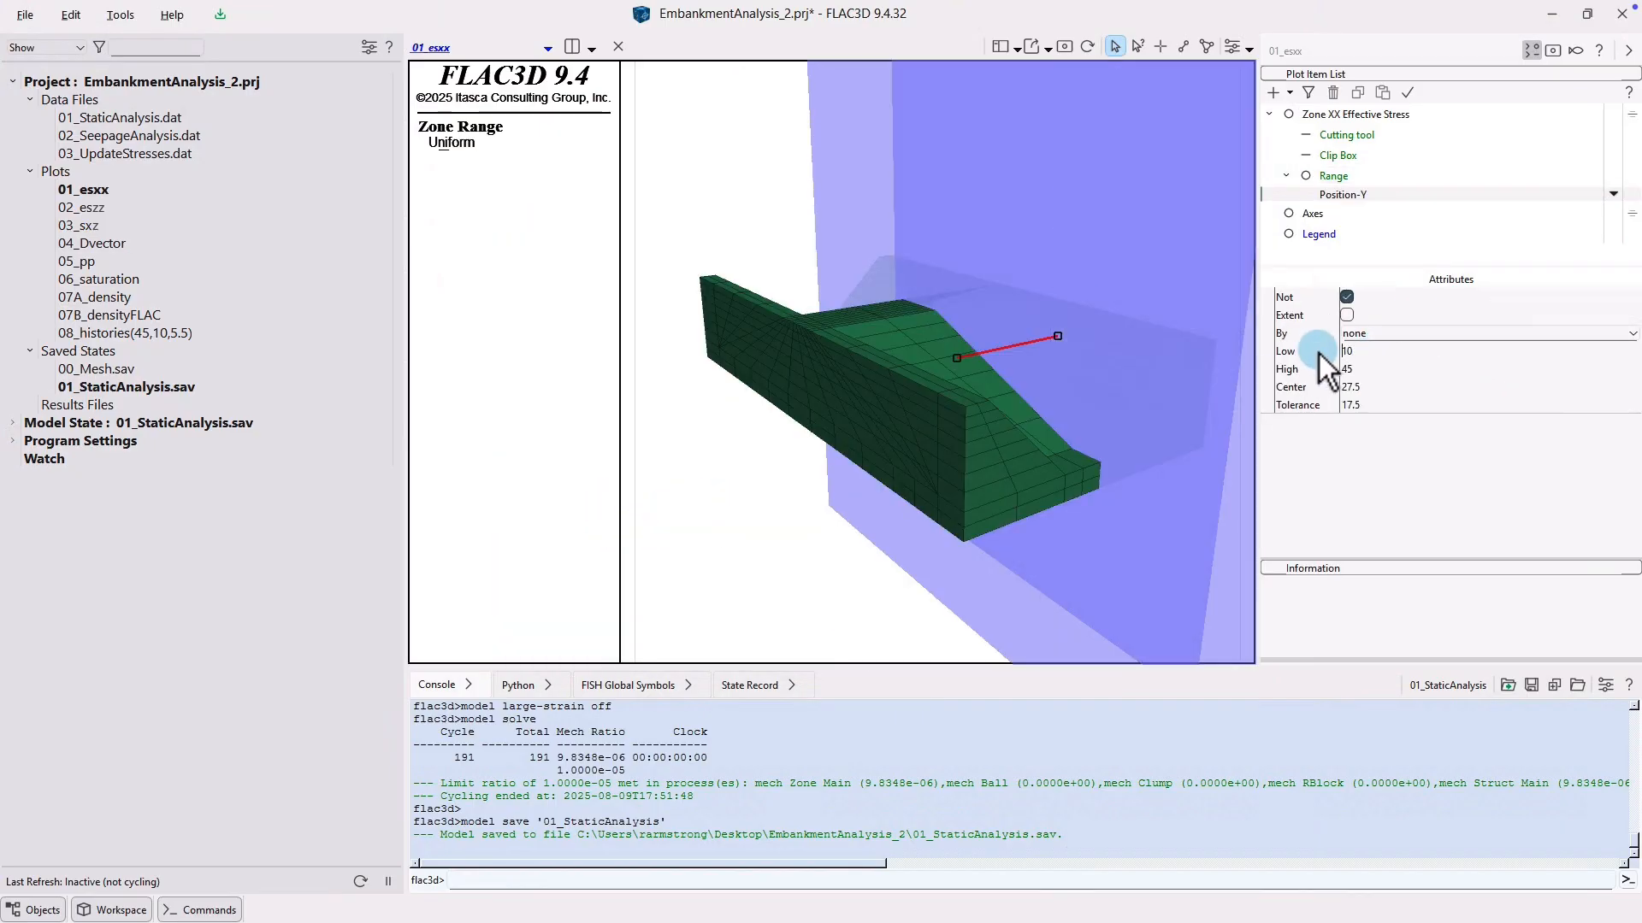
{"action": "left_click", "coordinate": [1347, 297]}
{"action": "left_click", "coordinate": [1366, 116]}
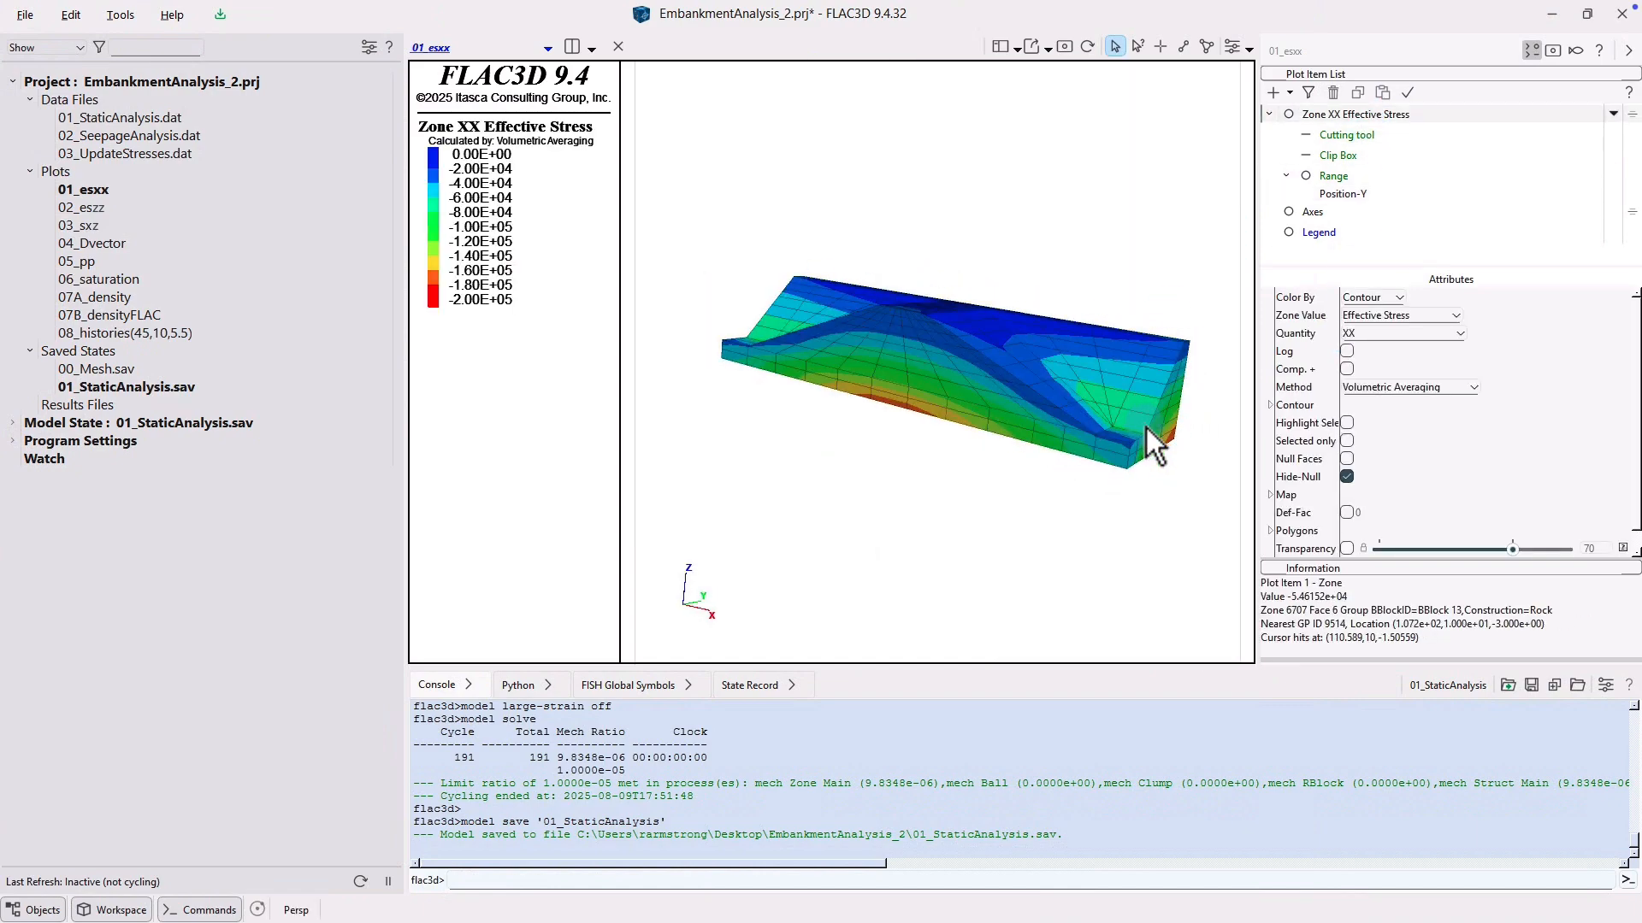
{"action": "left_click", "coordinate": [767, 287]}
- In 02_SeepageAnalysis.dat, add zone null true range group 'Rock' before the fluid properties and set the zero pore-pressure line's group to 'Drain'
{"action": "left_click", "coordinate": [188, 136]}
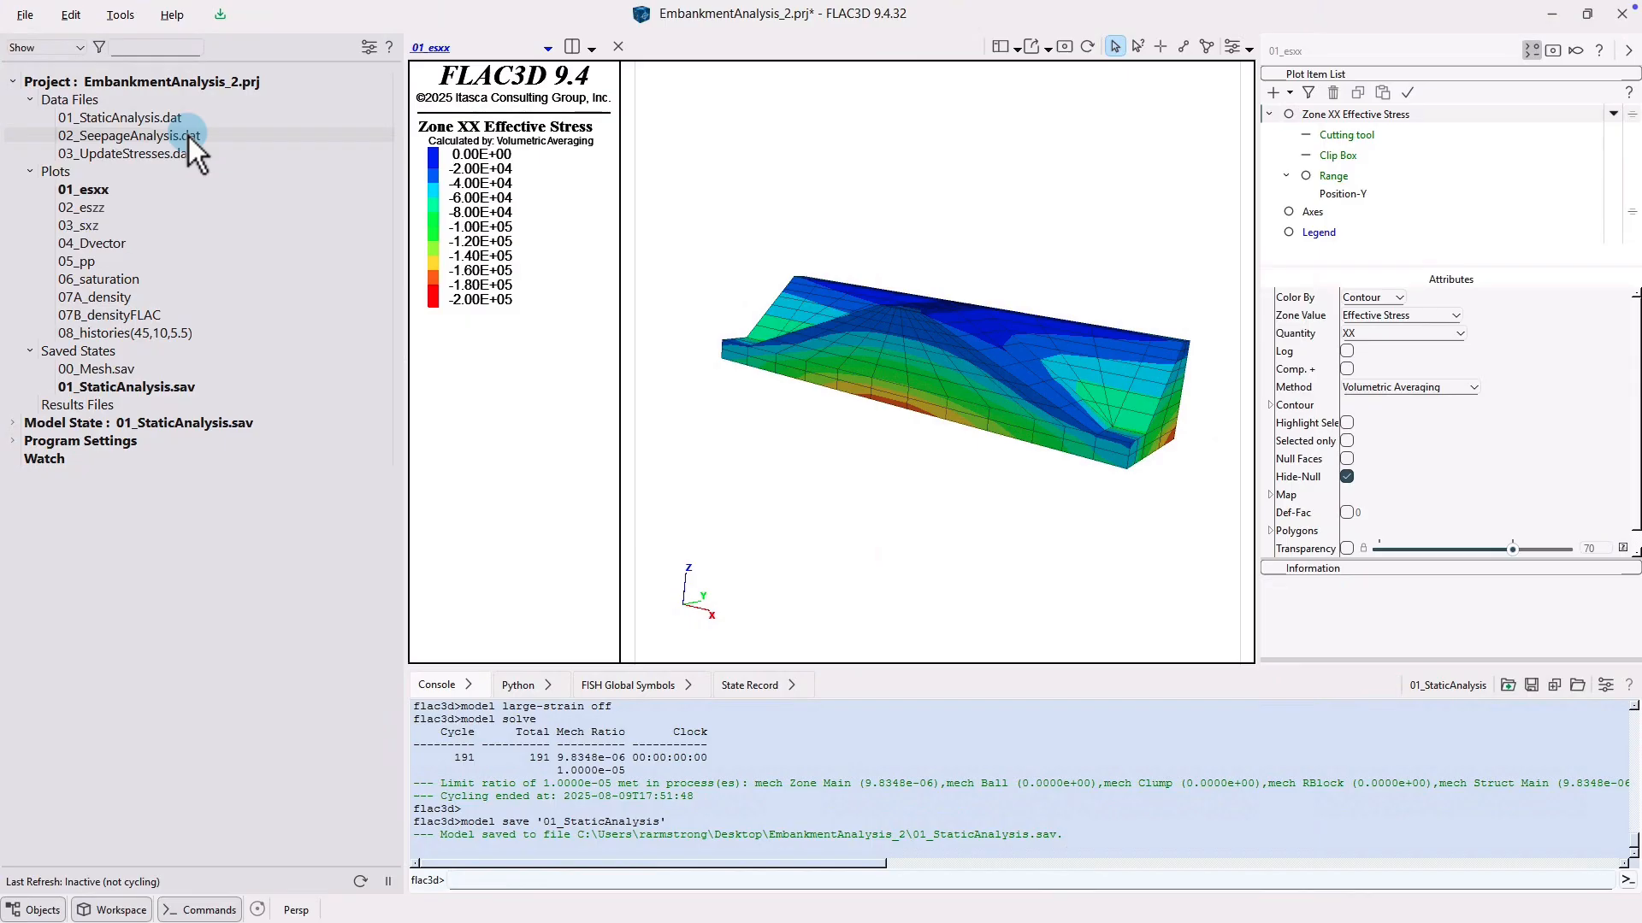
{"action": "double_click", "coordinate": [188, 136]}
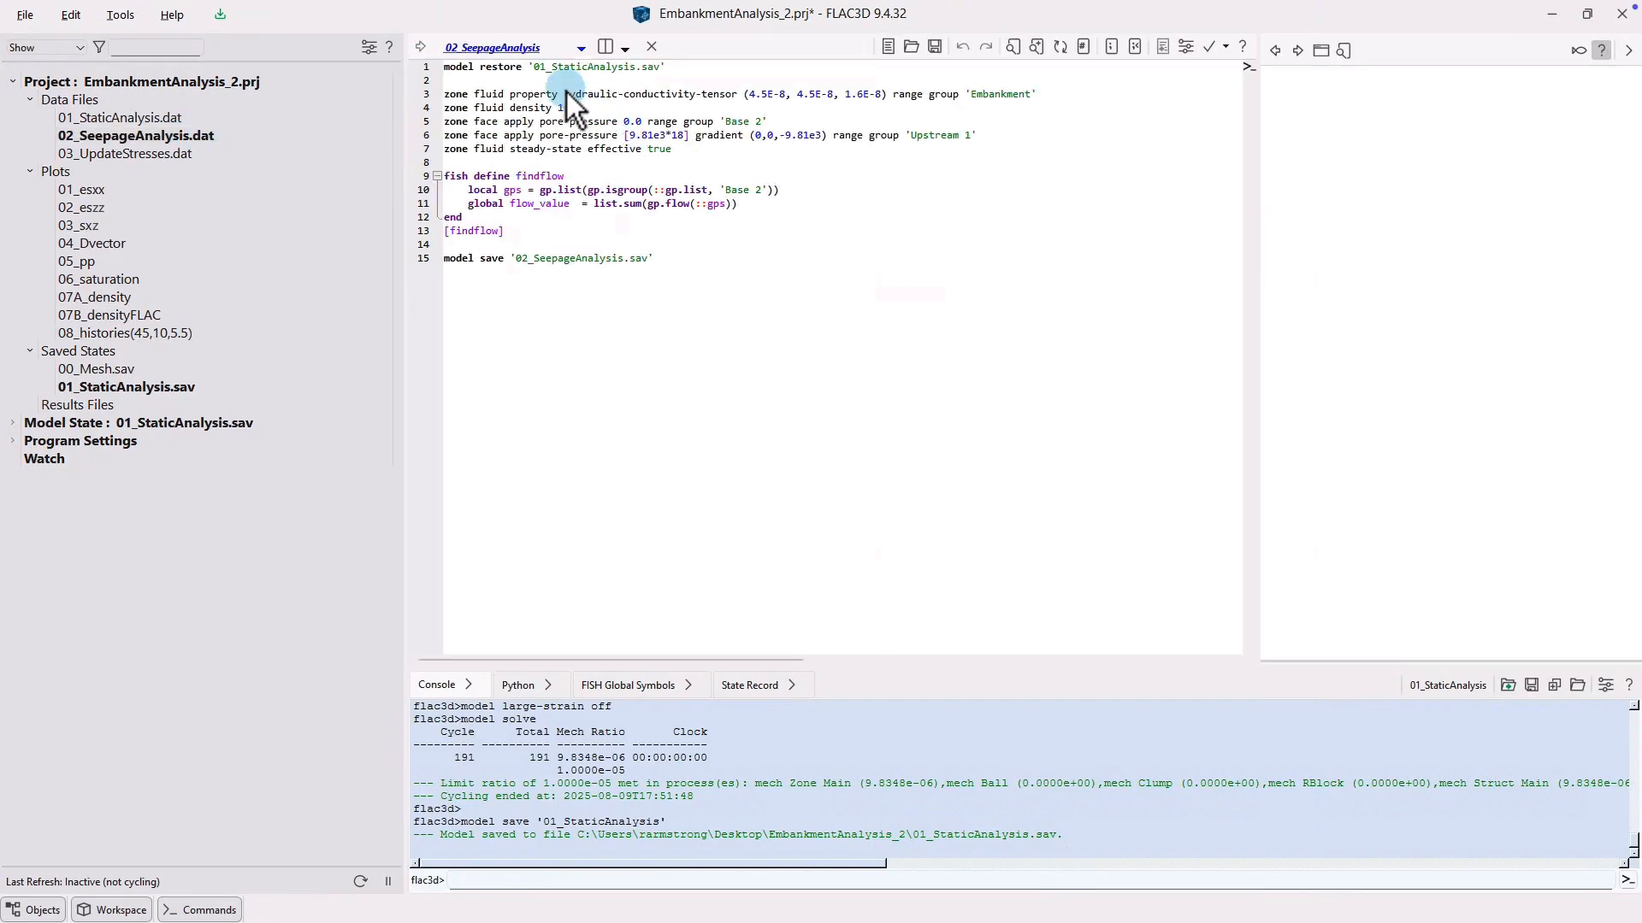
{"action": "left_click", "coordinate": [506, 80]}
{"action": "key", "text": "Return"}
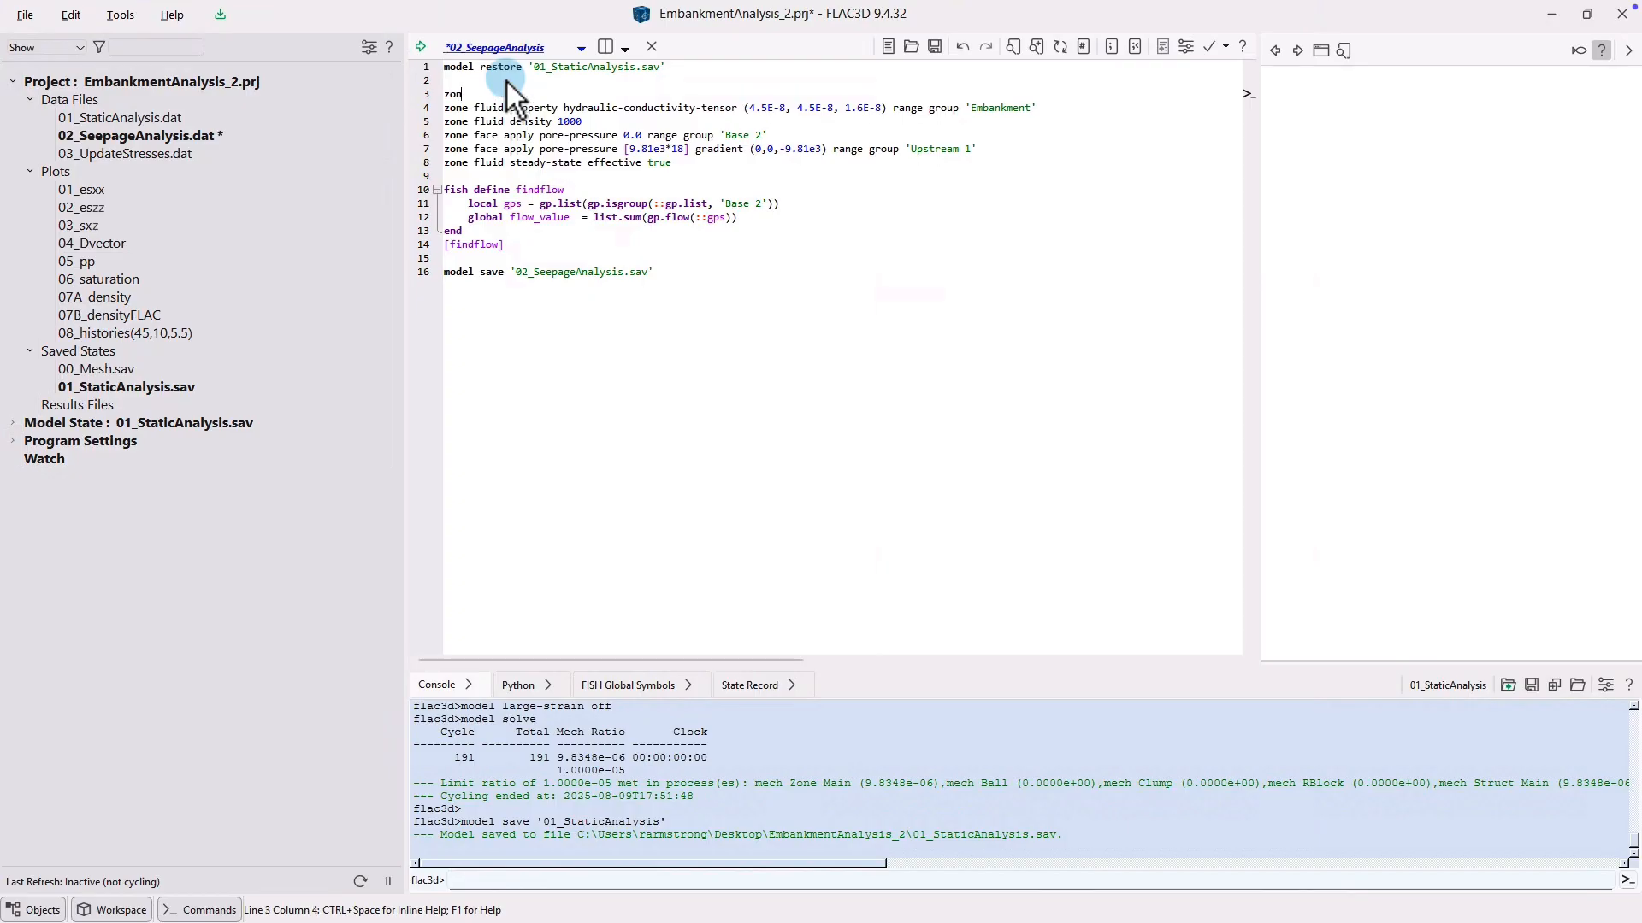
{"action": "type", "text": "luid ran"}
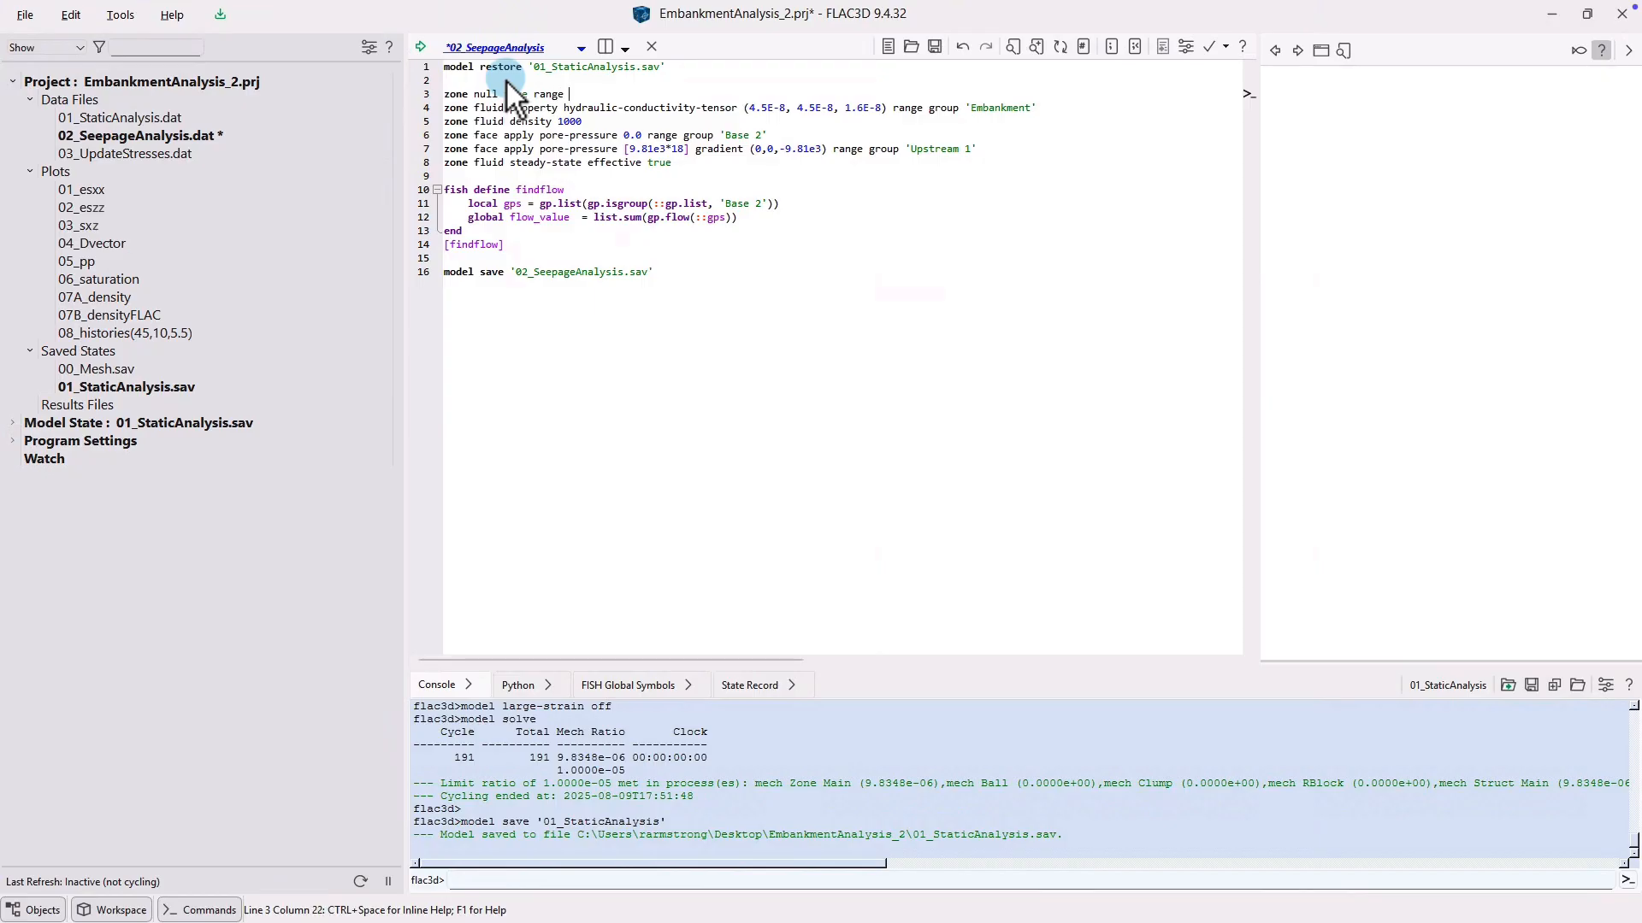
{"action": "type", "text": "ge group 'Rock'"}
{"action": "left_click_drag", "start_coordinate": [725, 136], "coordinate": [748, 139]}
{"action": "type", "text": "D"}
- Copy the zone cmodel elastic and two zone prop lines from 01_StaticAnalysis.dat into 02_SeepageAnalysis.dat below [findflow]
{"action": "left_click", "coordinate": [535, 248]}
{"action": "key", "text": "Return"}
{"action": "key", "text": "Return"}
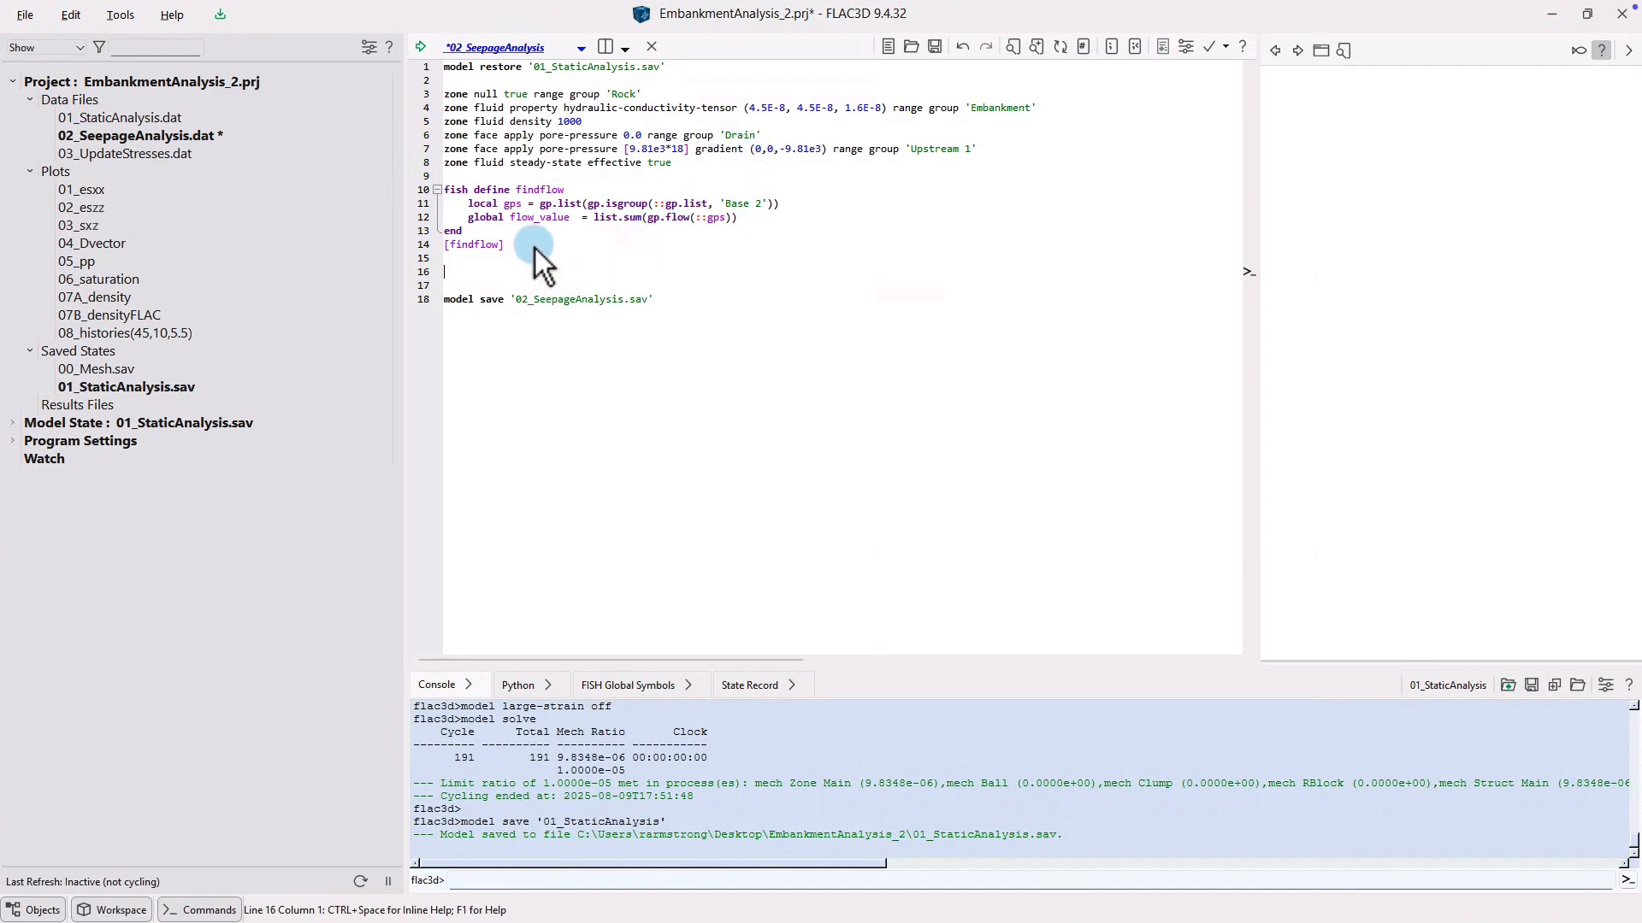
{"action": "double_click", "coordinate": [166, 118]}
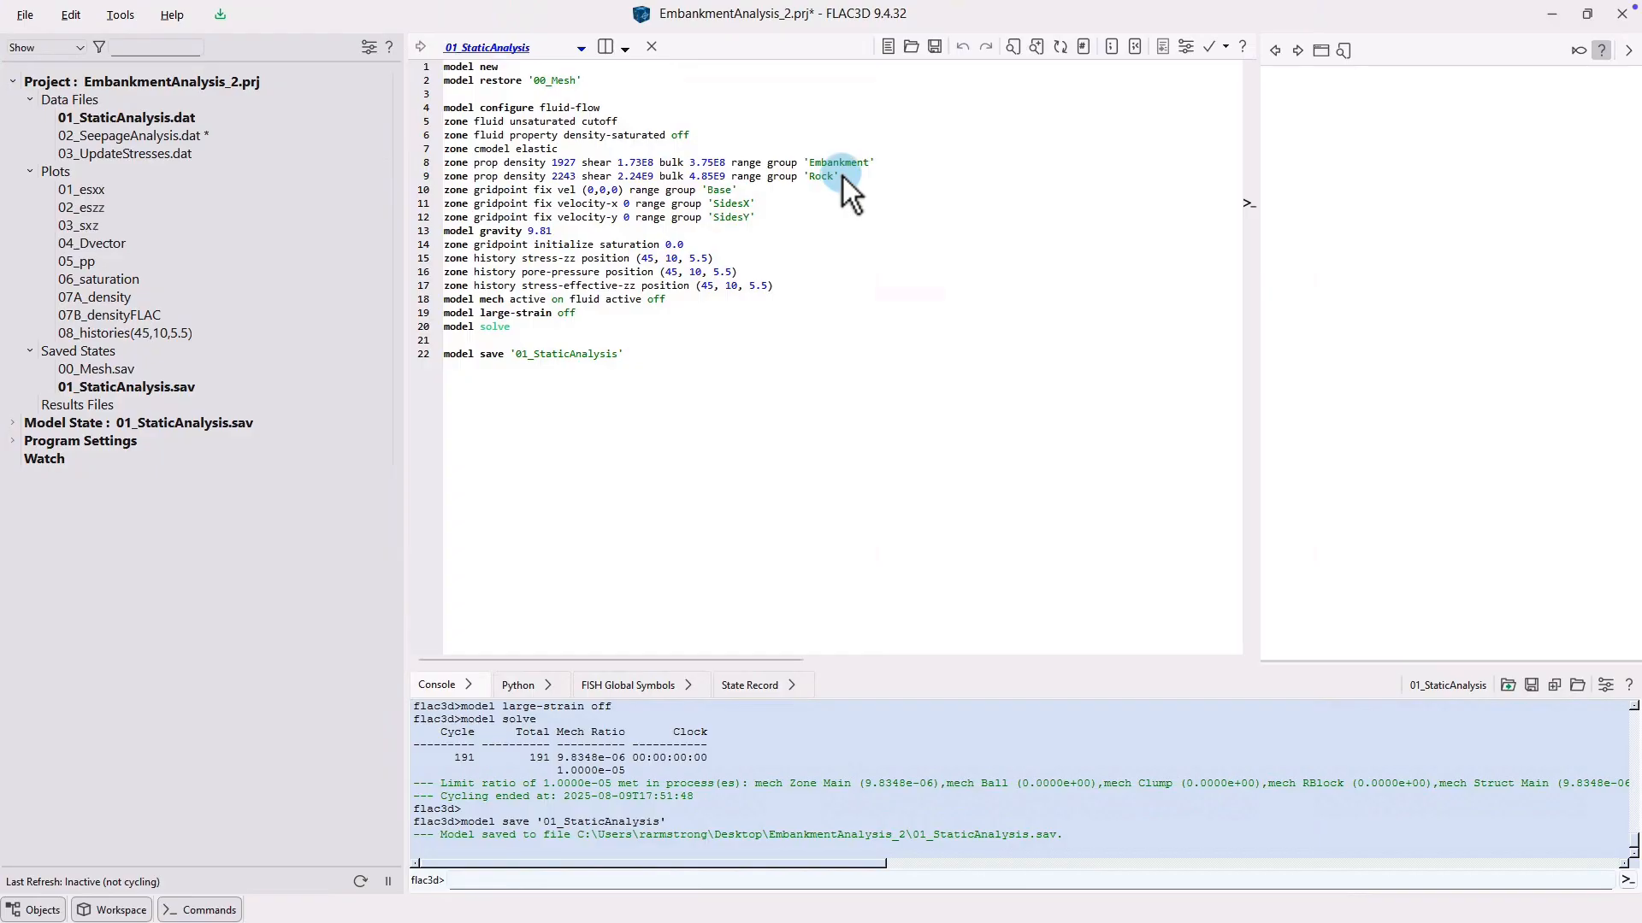
{"action": "left_click_drag", "start_coordinate": [842, 176], "coordinate": [443, 157]}
{"action": "key", "text": "ctrl+c"}
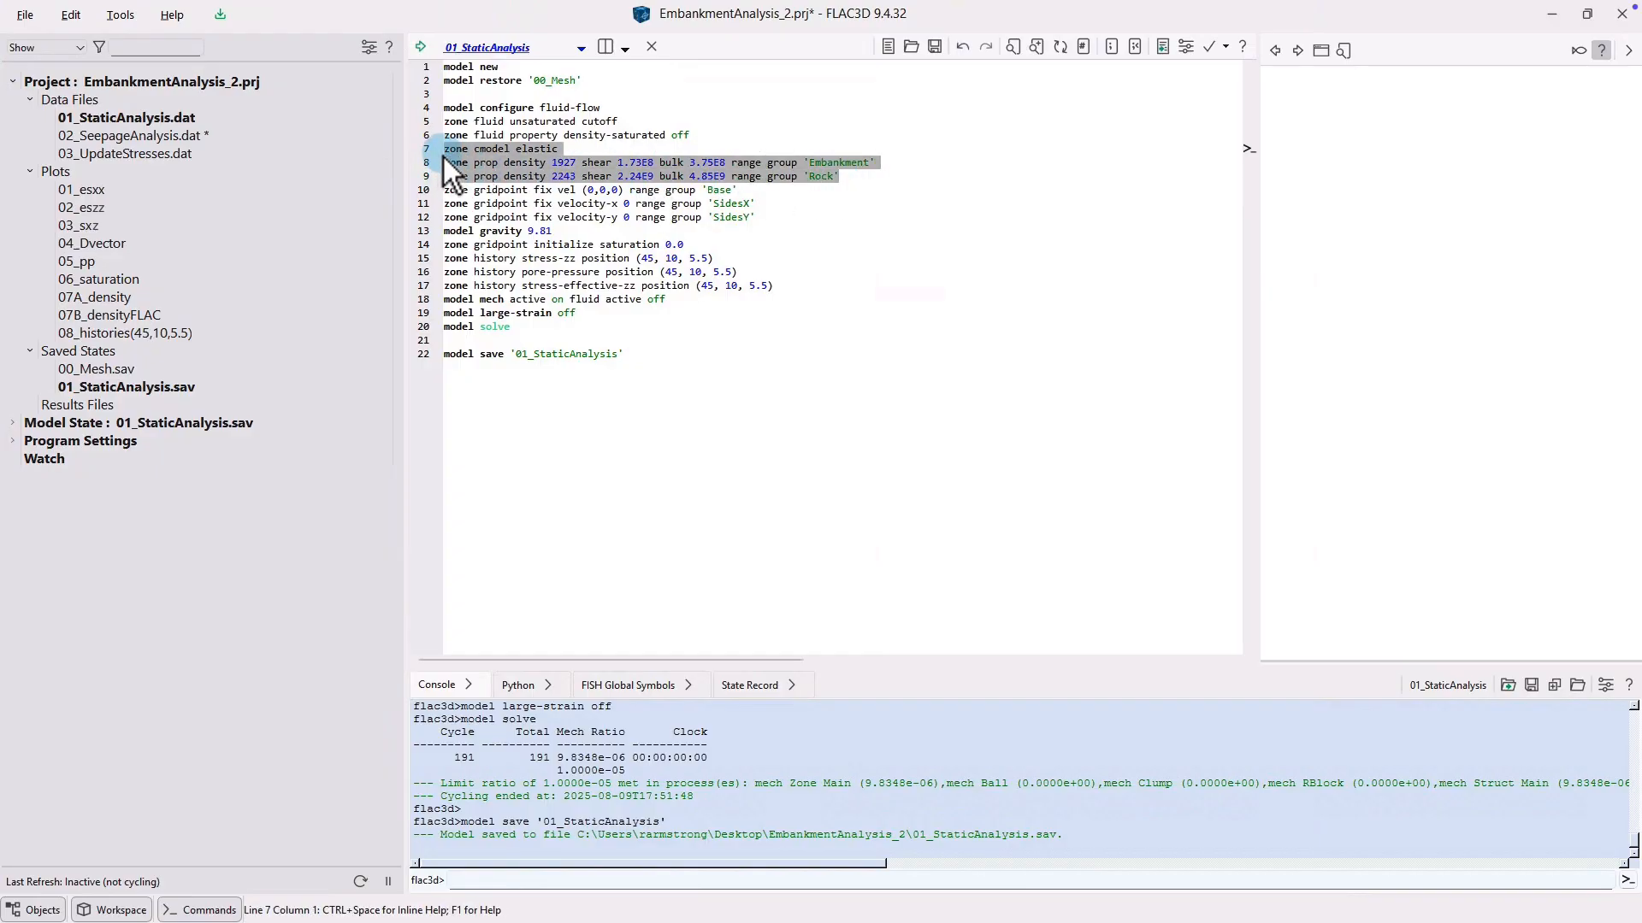
{"action": "double_click", "coordinate": [158, 137]}
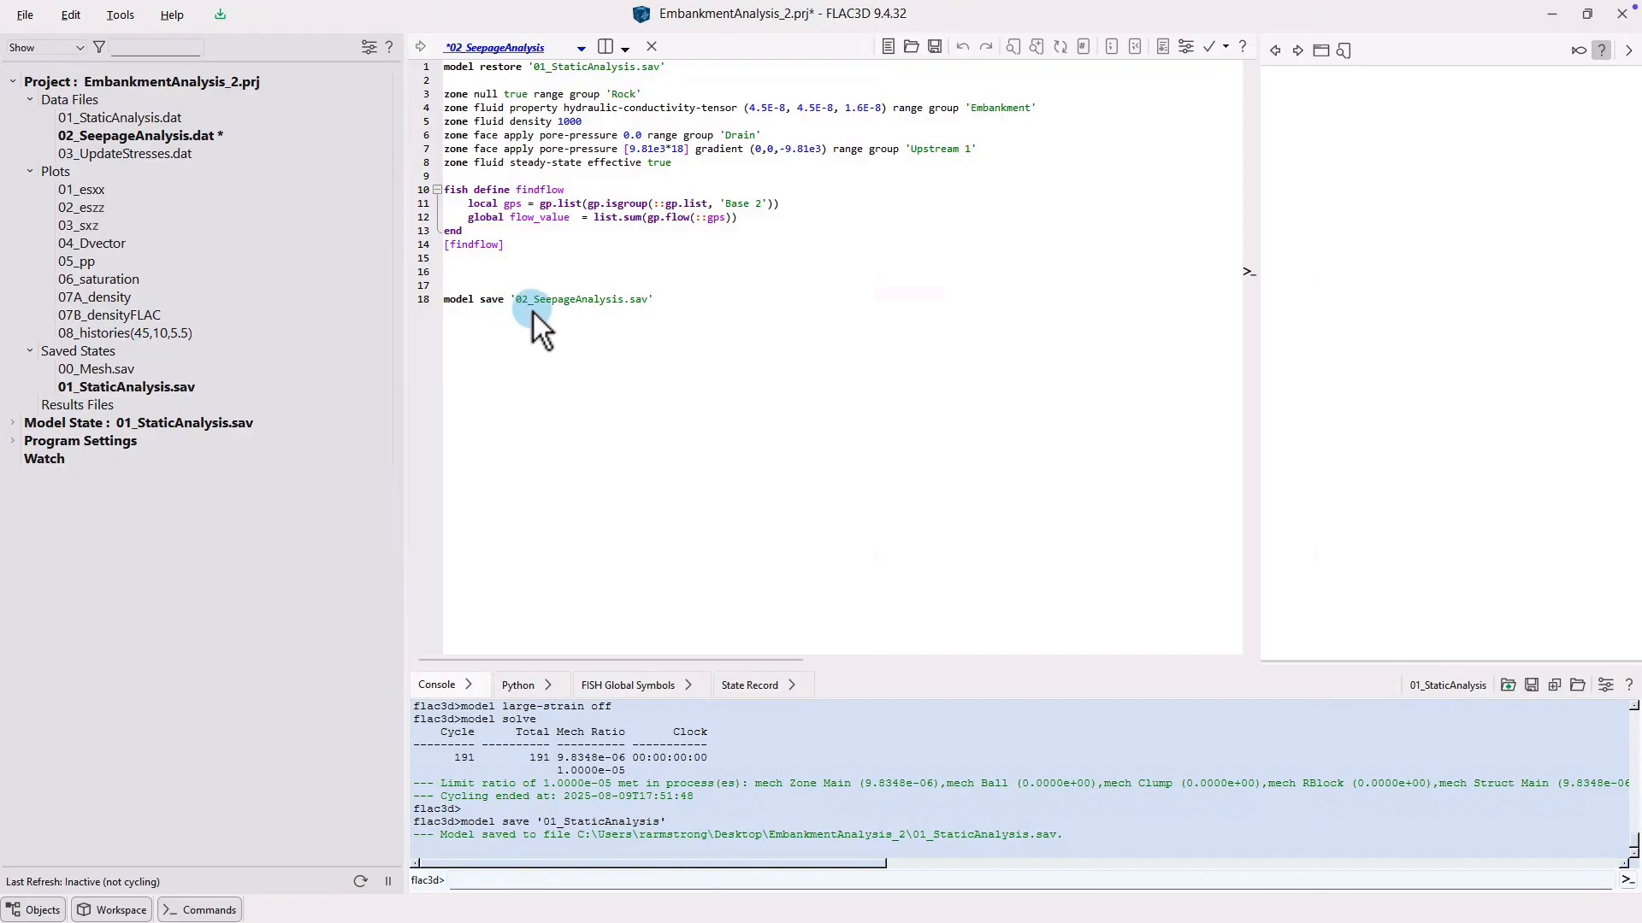
{"action": "left_click", "coordinate": [480, 273]}
{"action": "key", "text": "ctrl+v"}
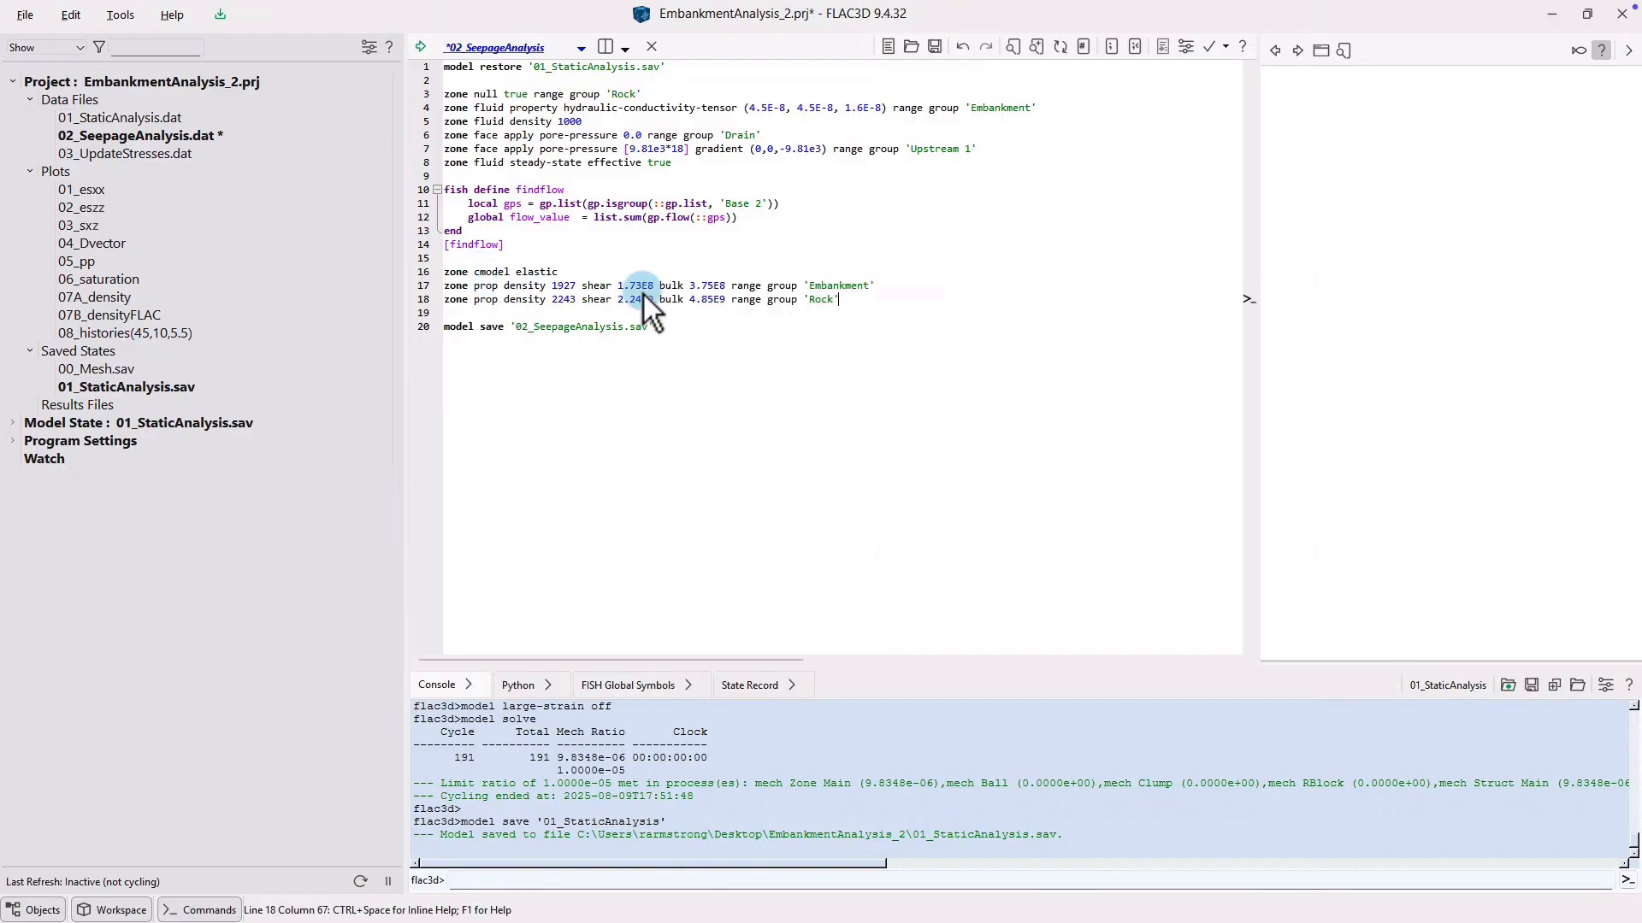
- Limit the pasted elastic model lines to range group 'Rock', removing the 'Embankment' zone prop line, and execute the seepage data file
{"action": "left_click_drag", "start_coordinate": [879, 285], "coordinate": [442, 284]}
{"action": "key", "text": "Delete"}
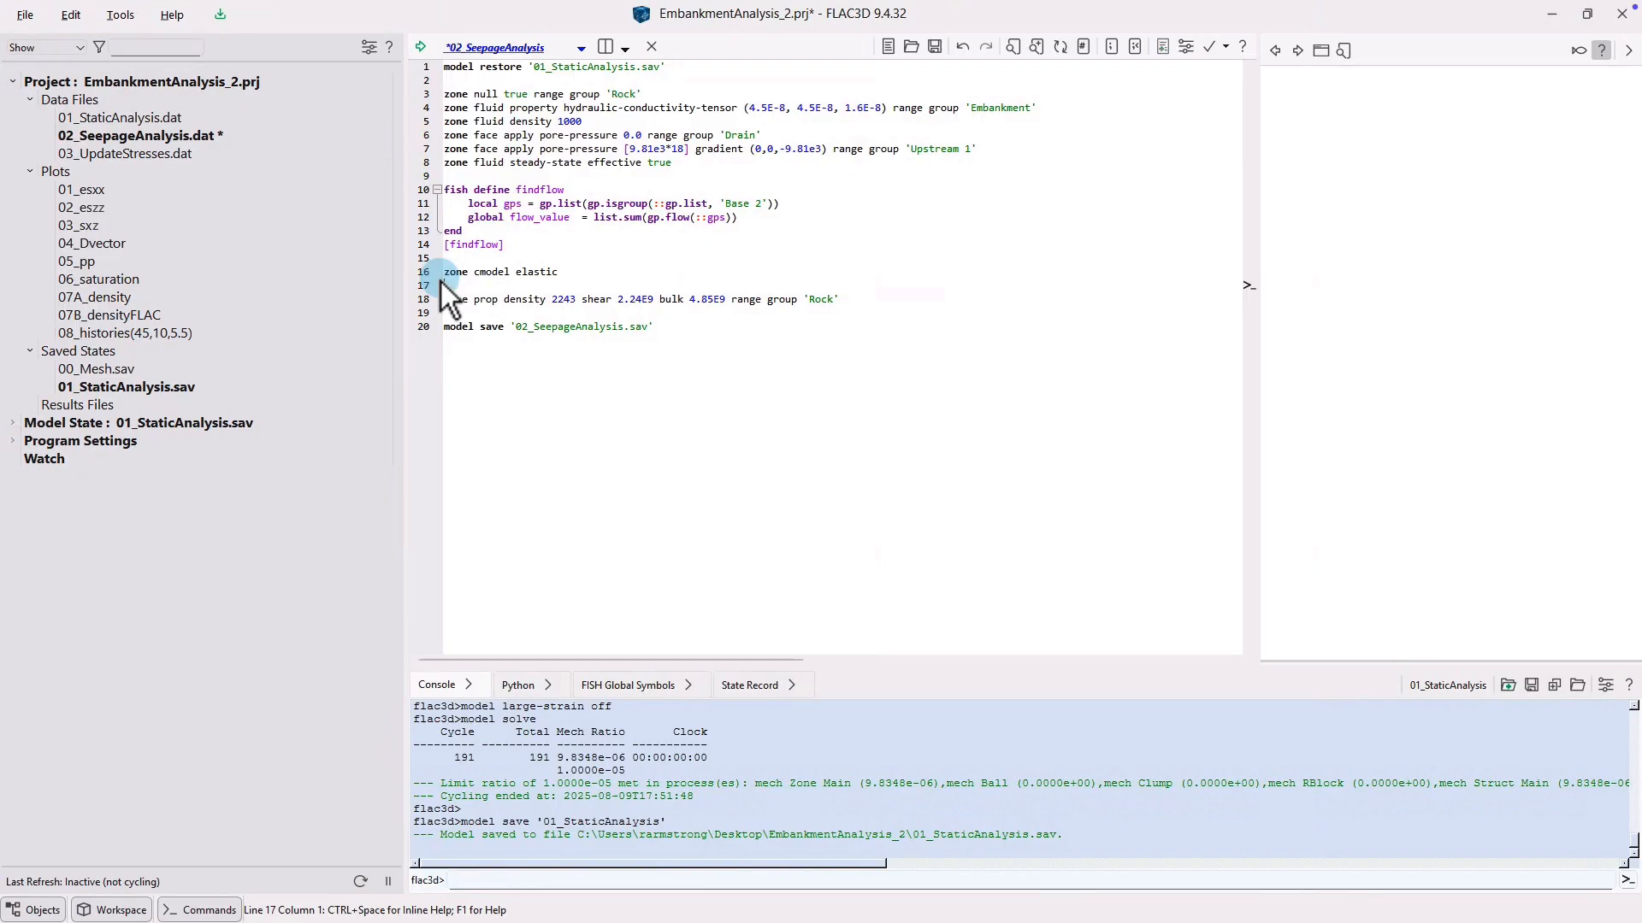
{"action": "key", "text": "BackSpace"}
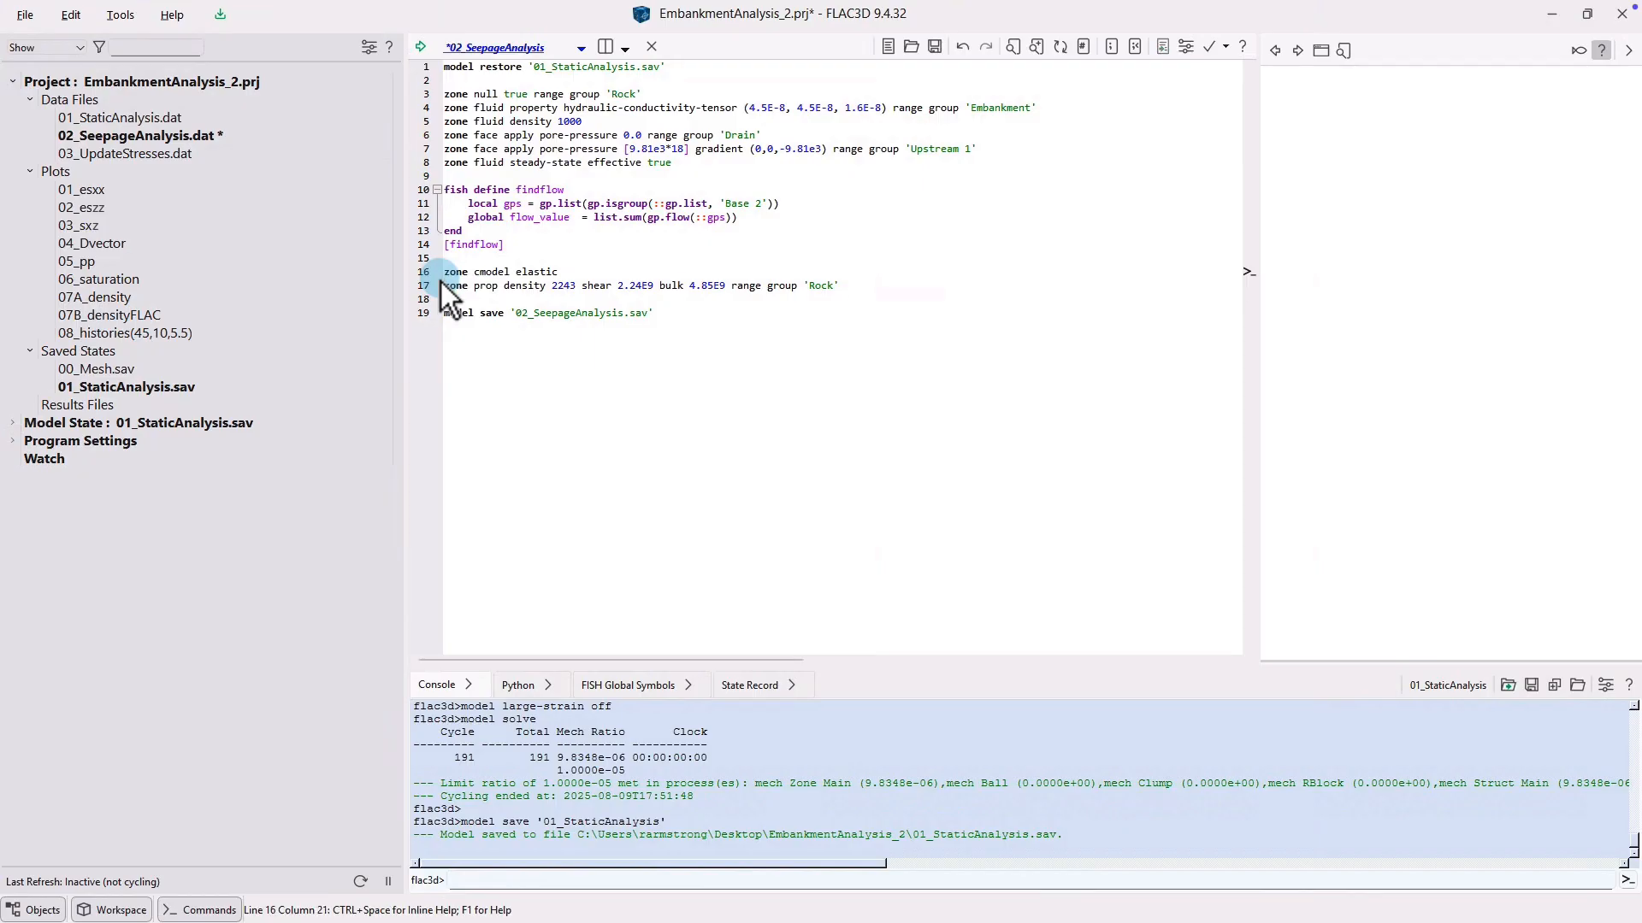
{"action": "type", "text": "range g"}
{"action": "type", "text": "roup 'Rock"}
{"action": "left_click", "coordinate": [422, 48]}
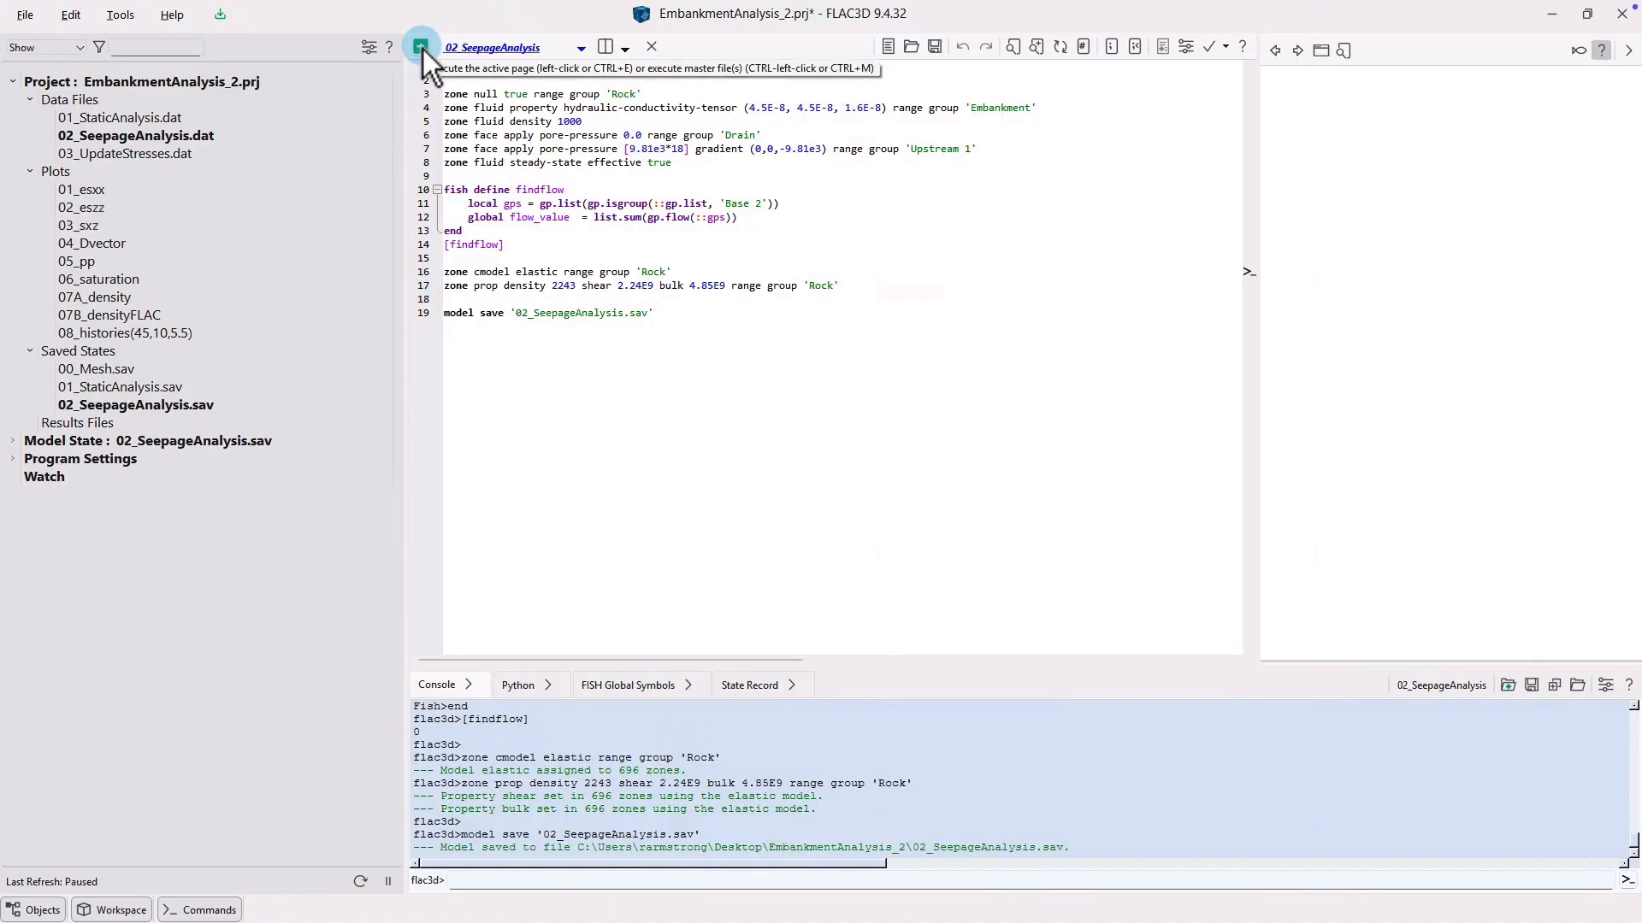
- Cut the 05_pp pore-pressure plot with a Position-Y range element, low value 10 and Not switched off, to inspect the interior
{"action": "double_click", "coordinate": [105, 263]}
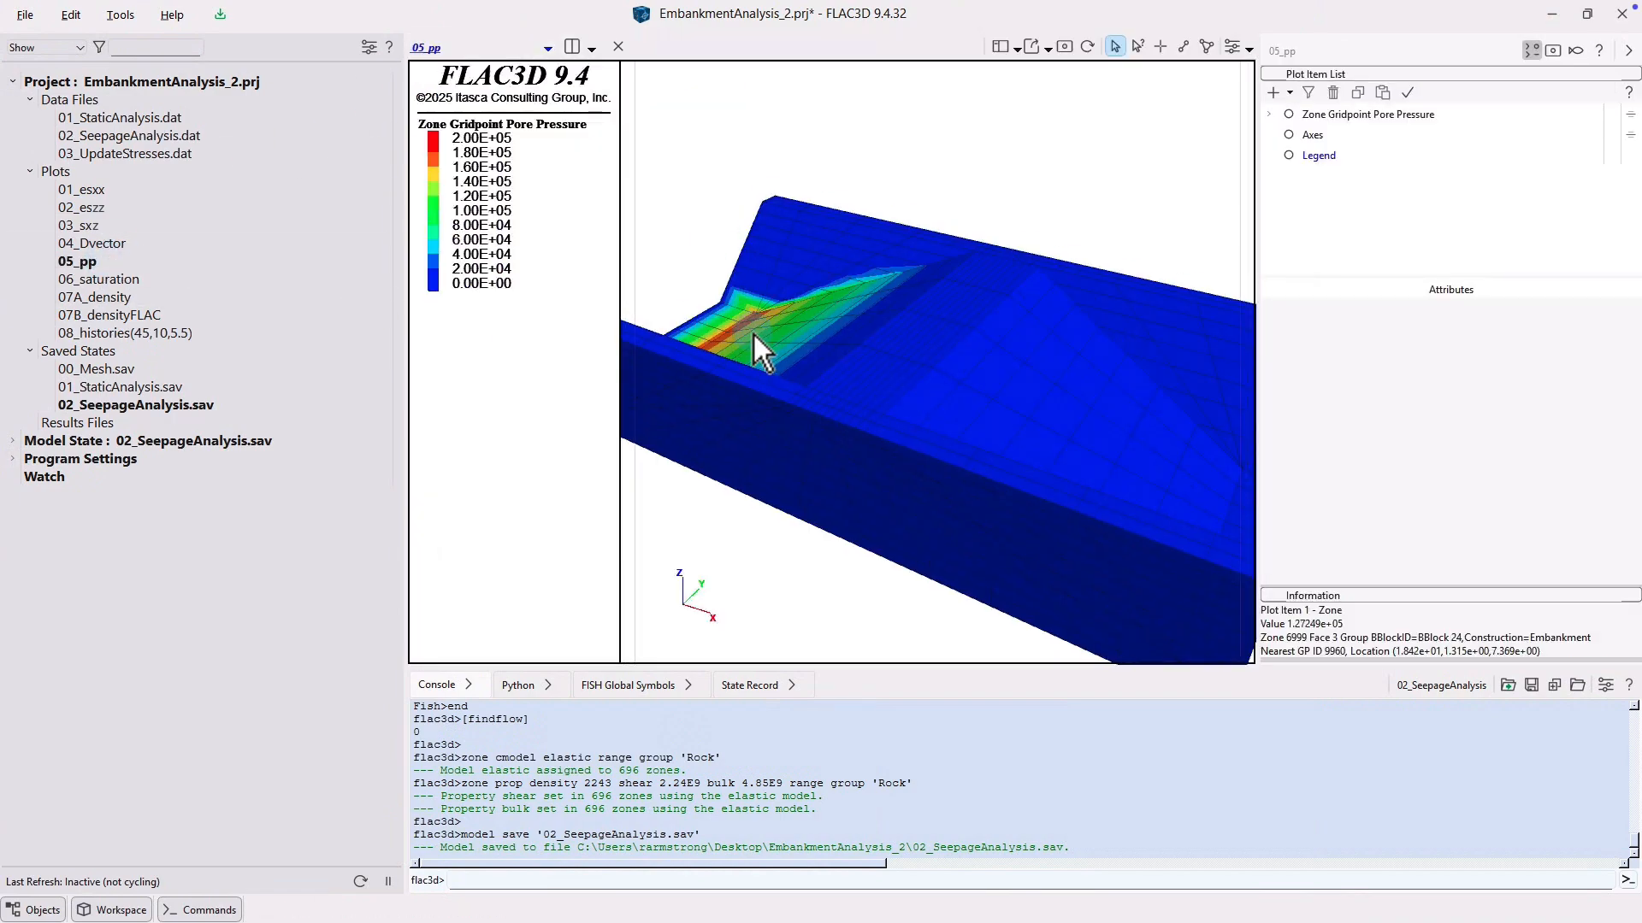
{"action": "left_click", "coordinate": [1273, 114]}
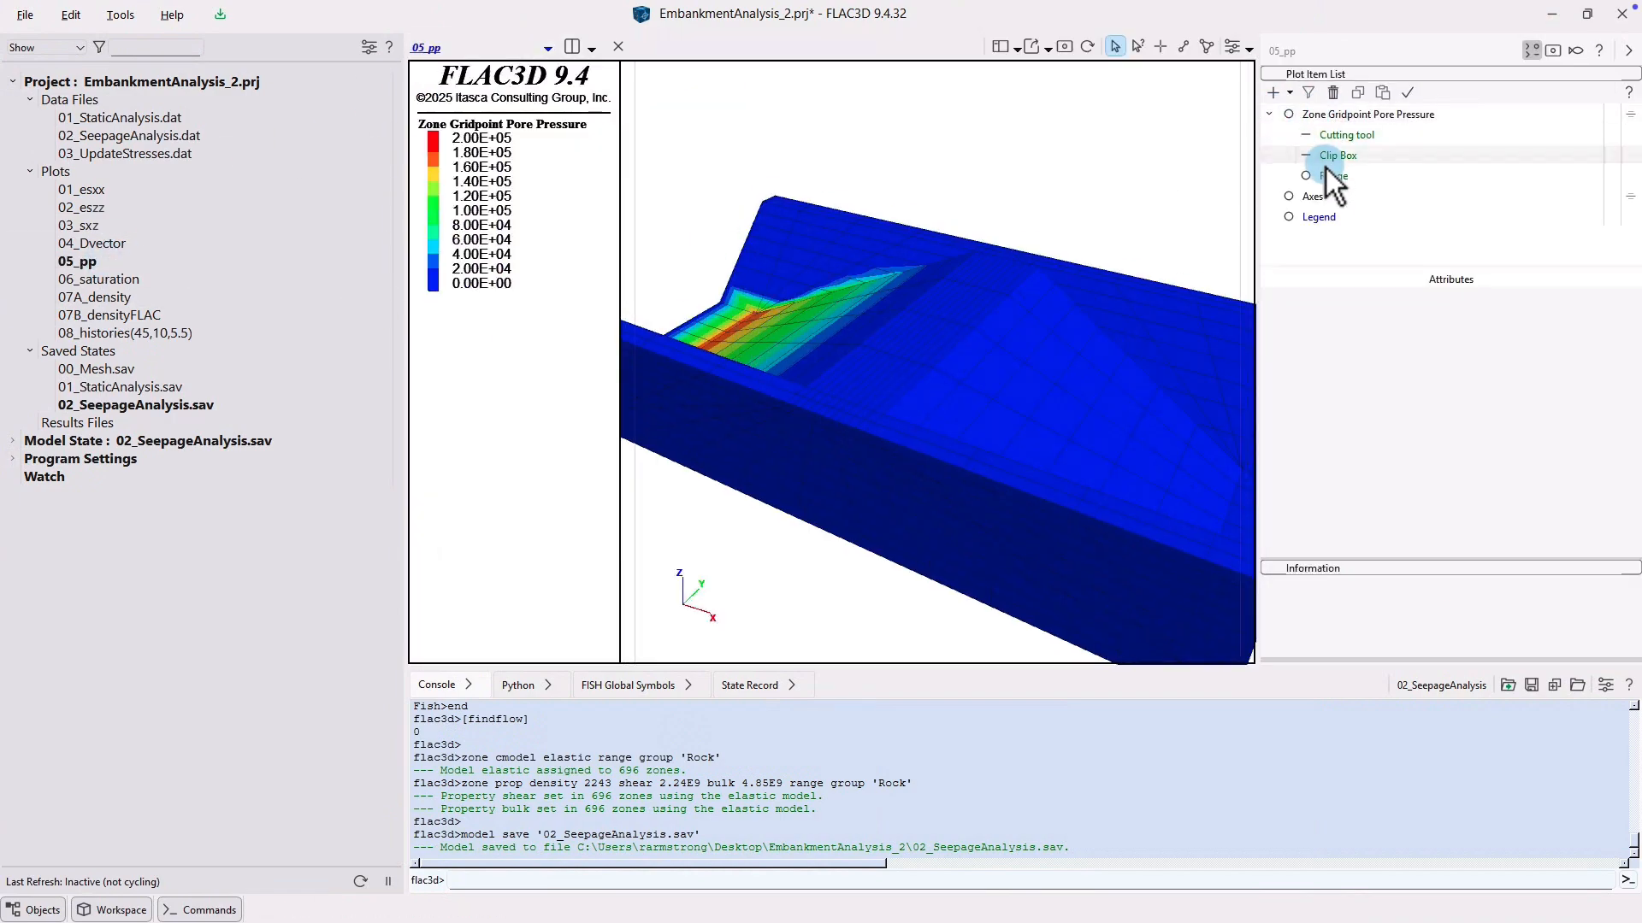
{"action": "right_click", "coordinate": [1327, 176]}
{"action": "left_click", "coordinate": [1352, 193]}
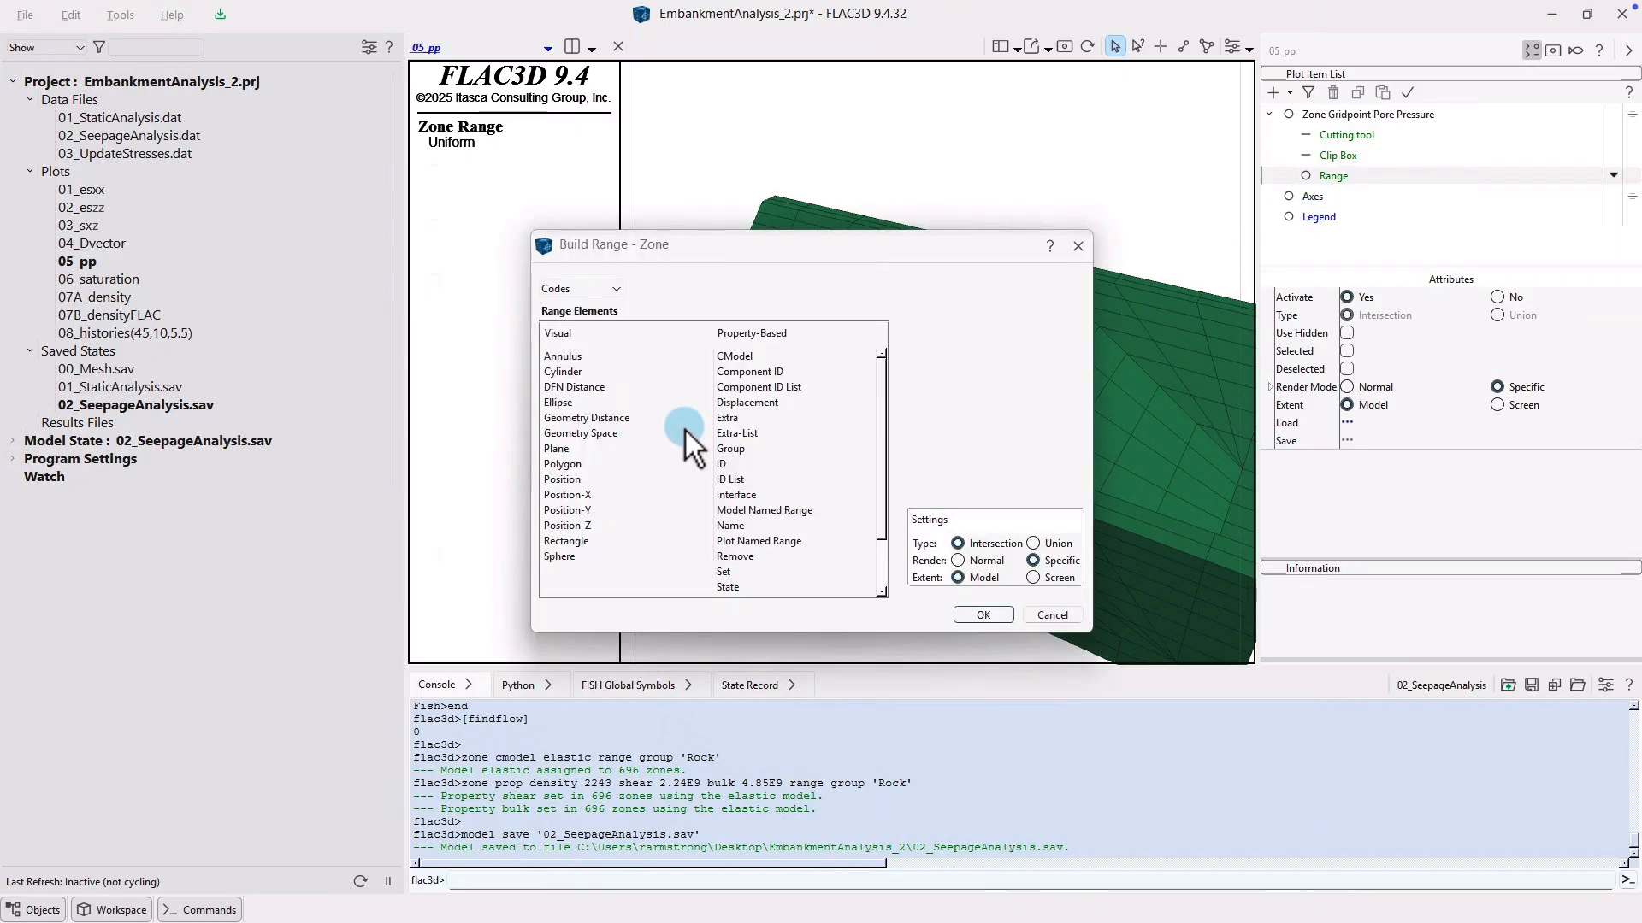
{"action": "double_click", "coordinate": [598, 513]}
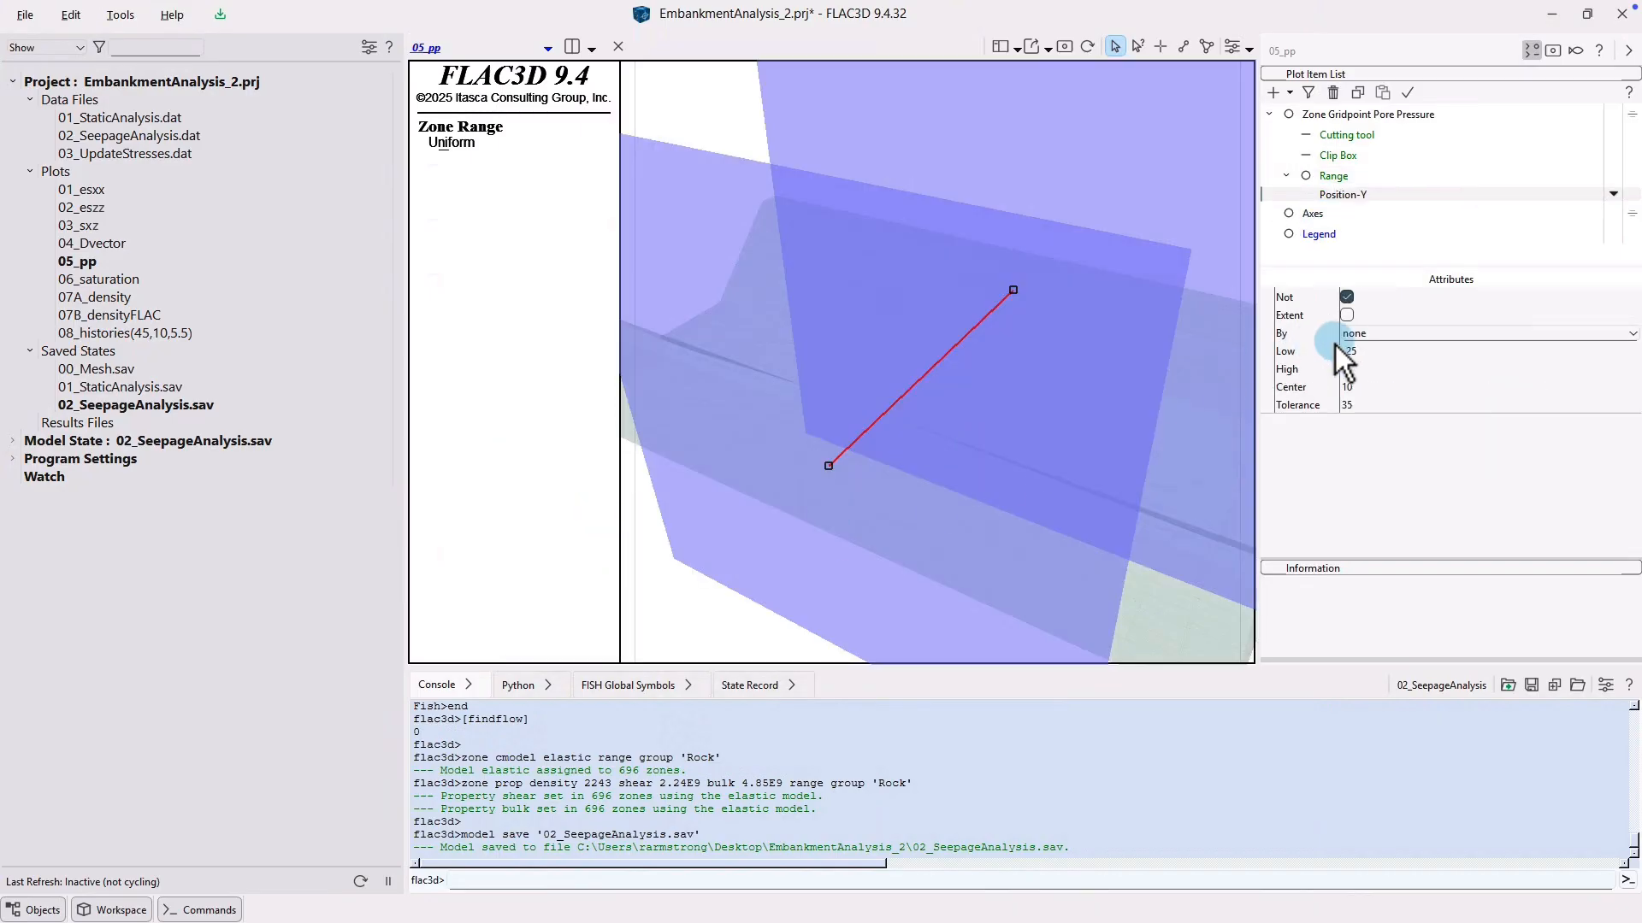
{"action": "left_click_drag", "start_coordinate": [1364, 352], "coordinate": [1325, 353]}
{"action": "type", "text": "10"}
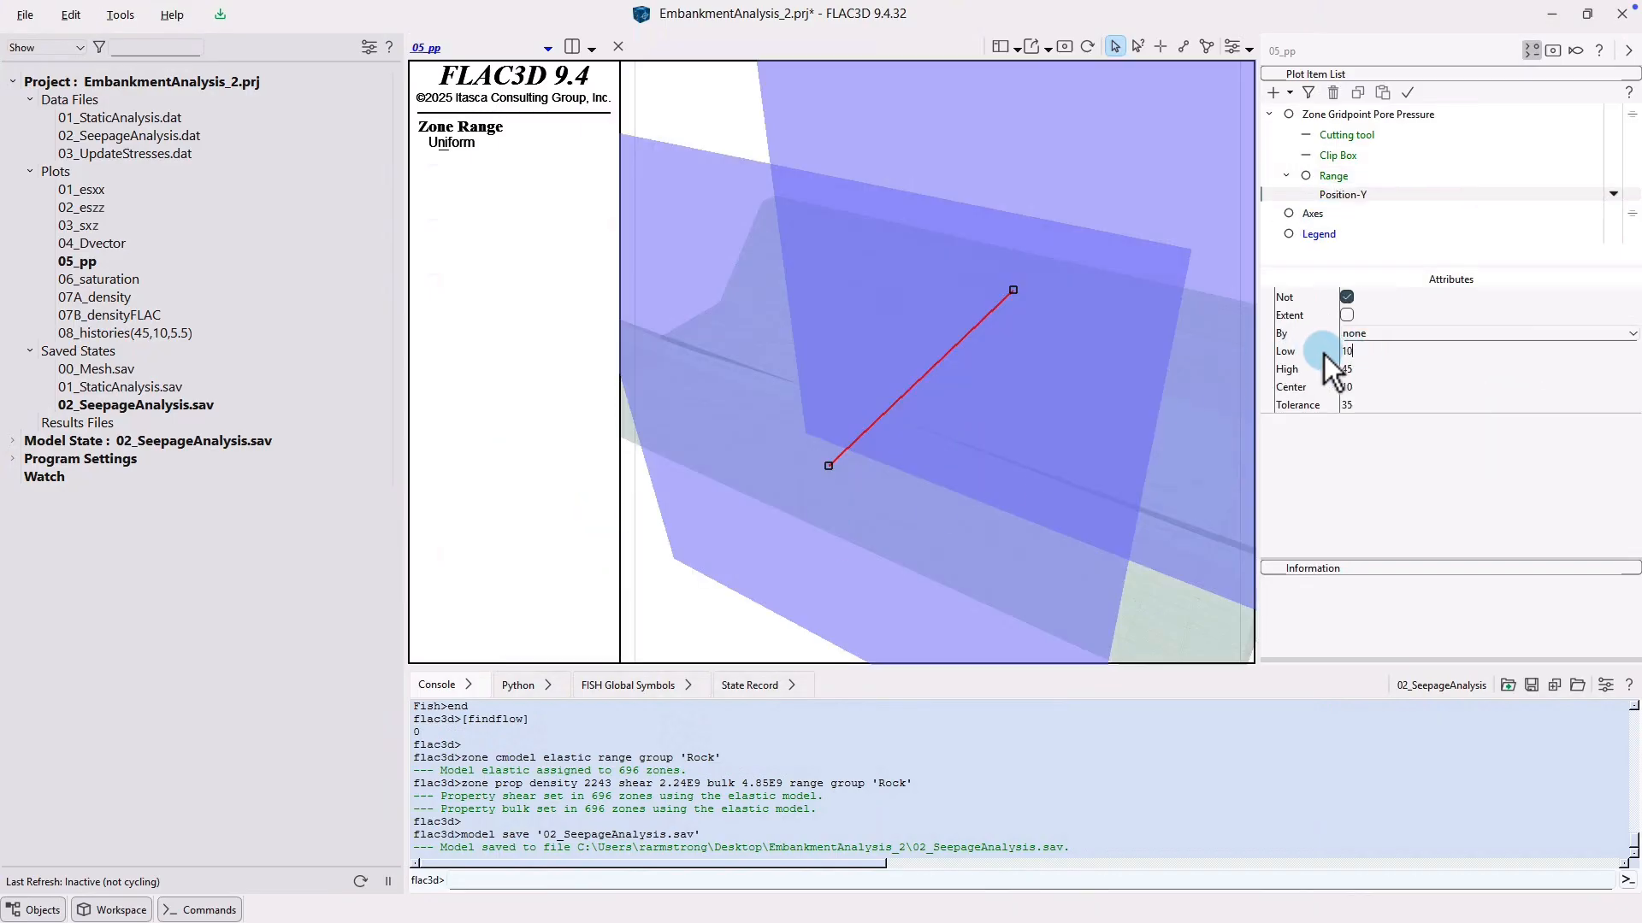
{"action": "key", "text": "Return"}
{"action": "left_click", "coordinate": [1348, 297]}
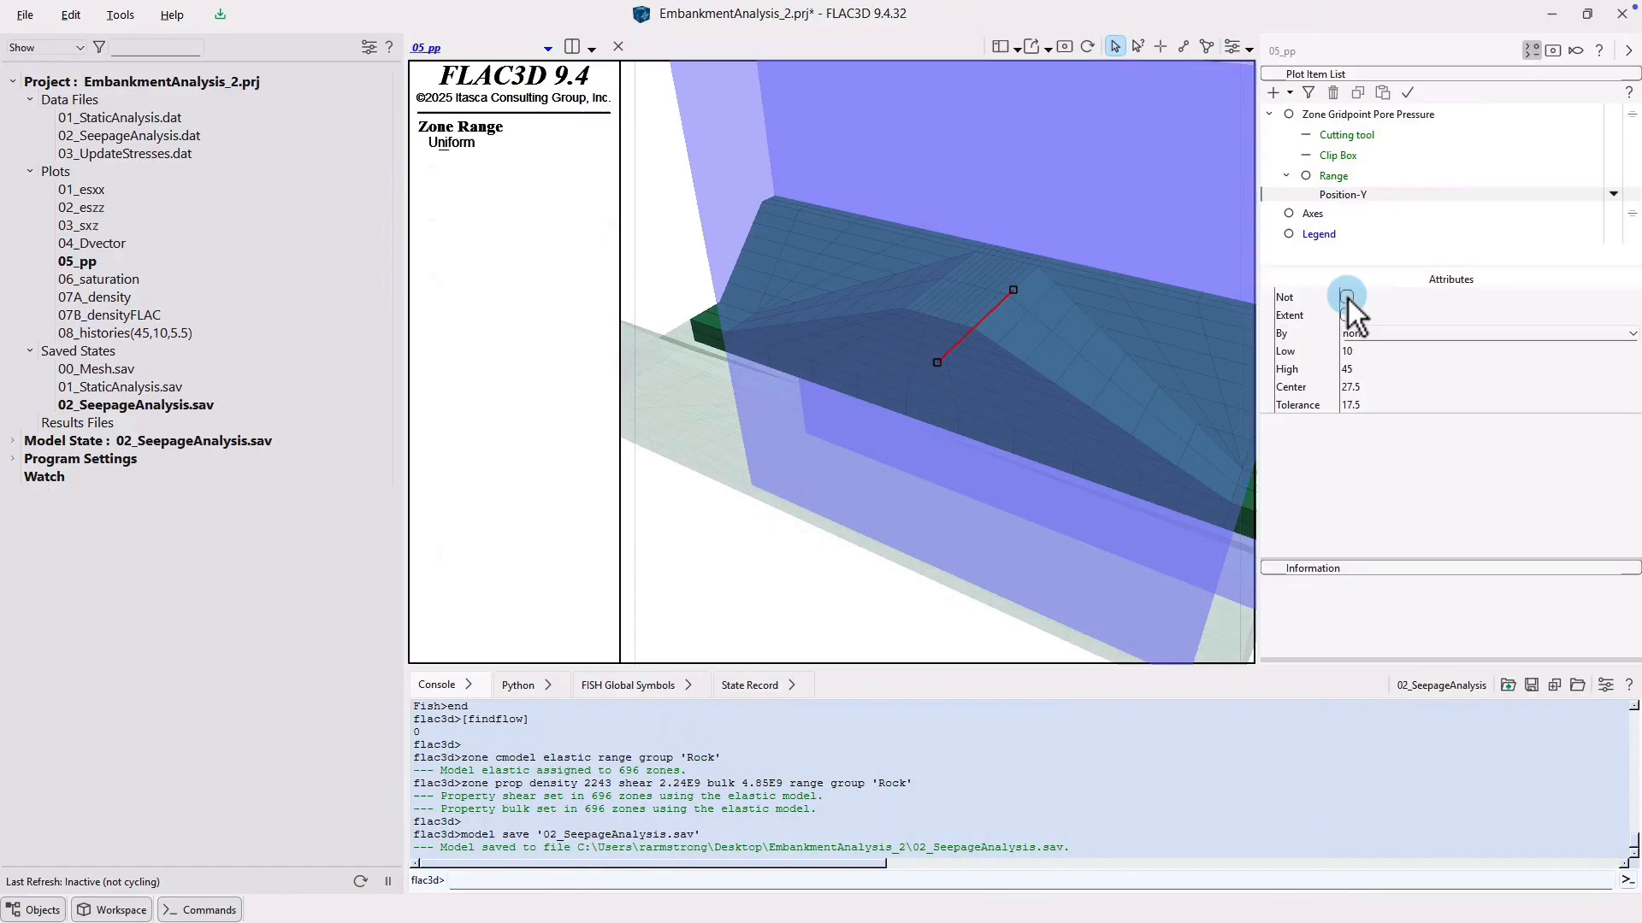
{"action": "left_click", "coordinate": [1362, 116]}
{"action": "left_click_drag", "start_coordinate": [983, 490], "coordinate": [978, 440]}
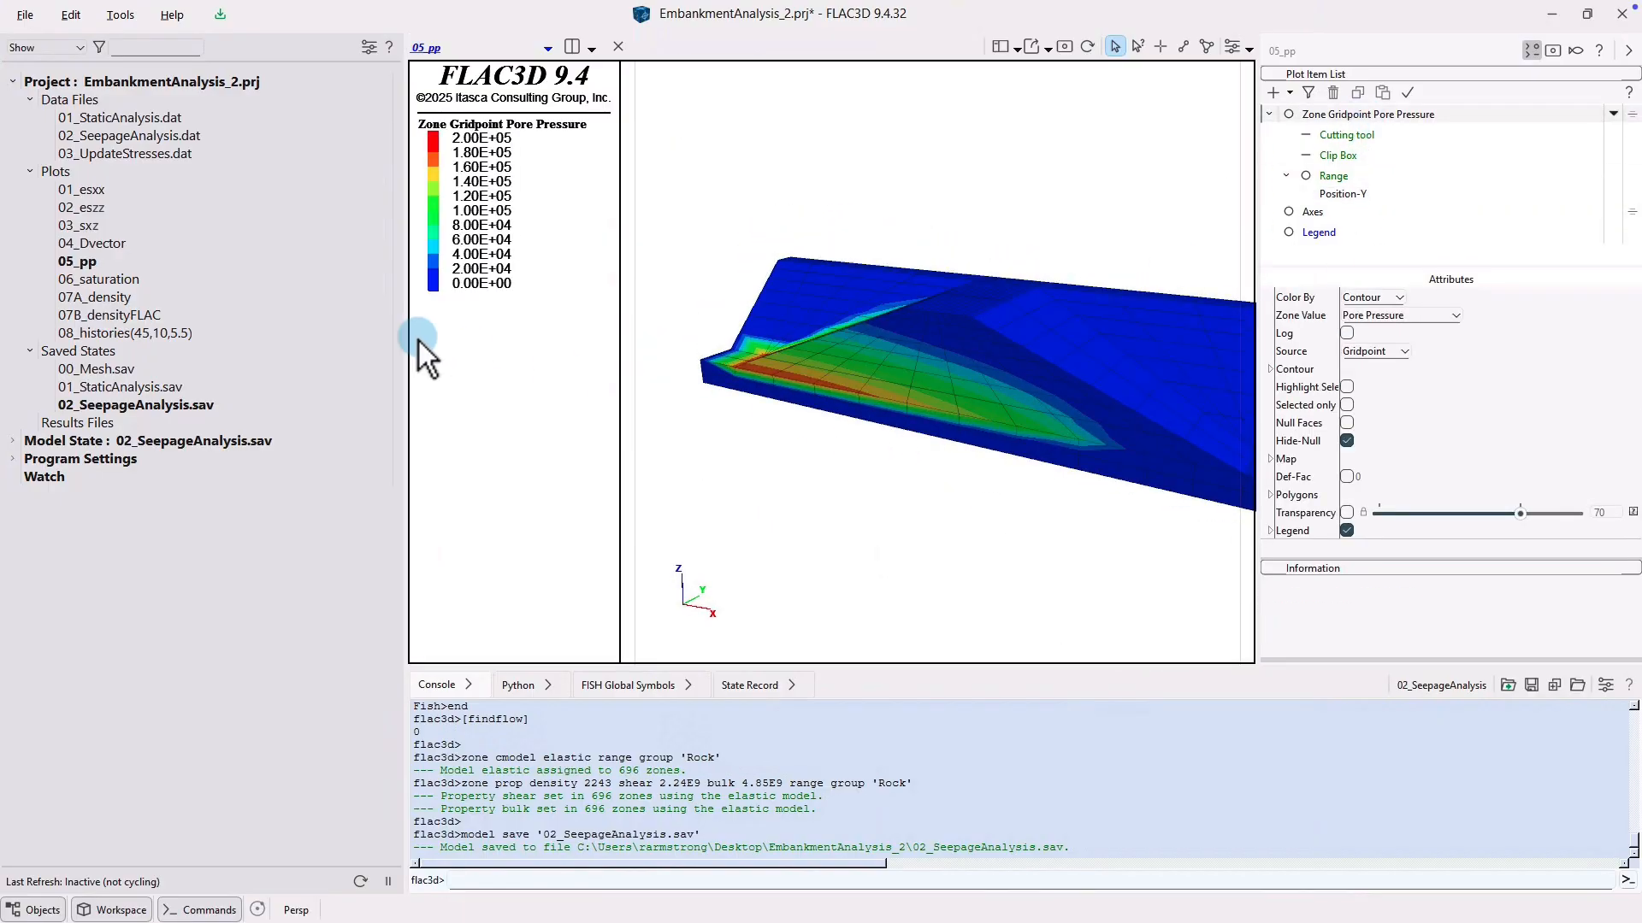
- Cut the 06_saturation plot with a Position-Y range element, low value 10 and Not switched off, to inspect the interior saturation
{"action": "left_click", "coordinate": [245, 282]}
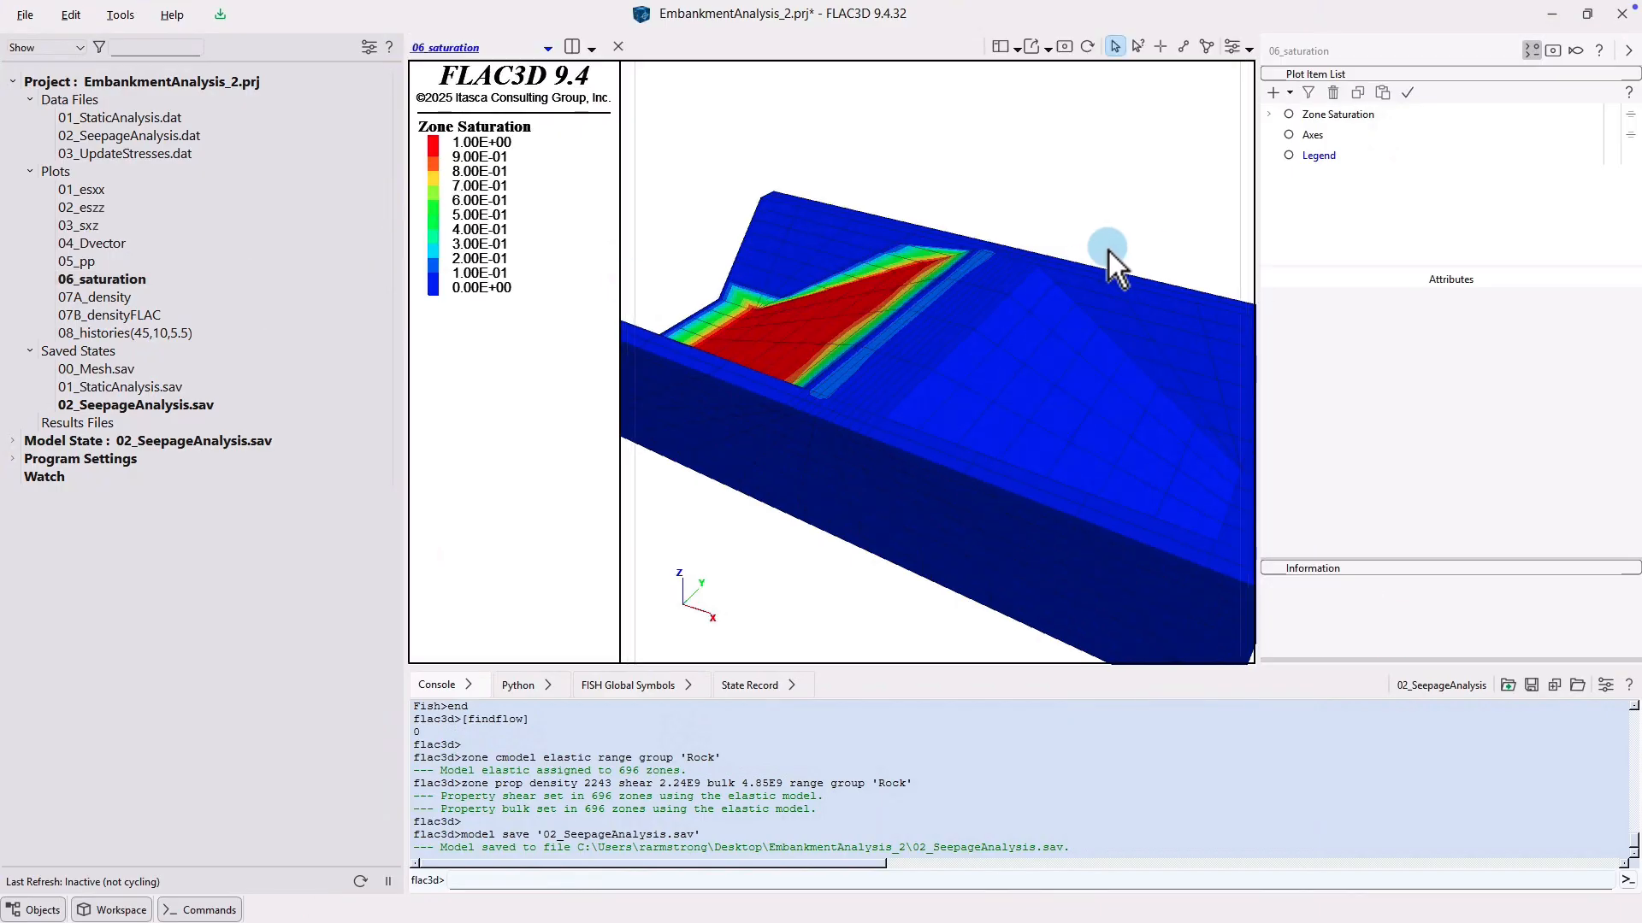
{"action": "left_click", "coordinate": [1268, 114]}
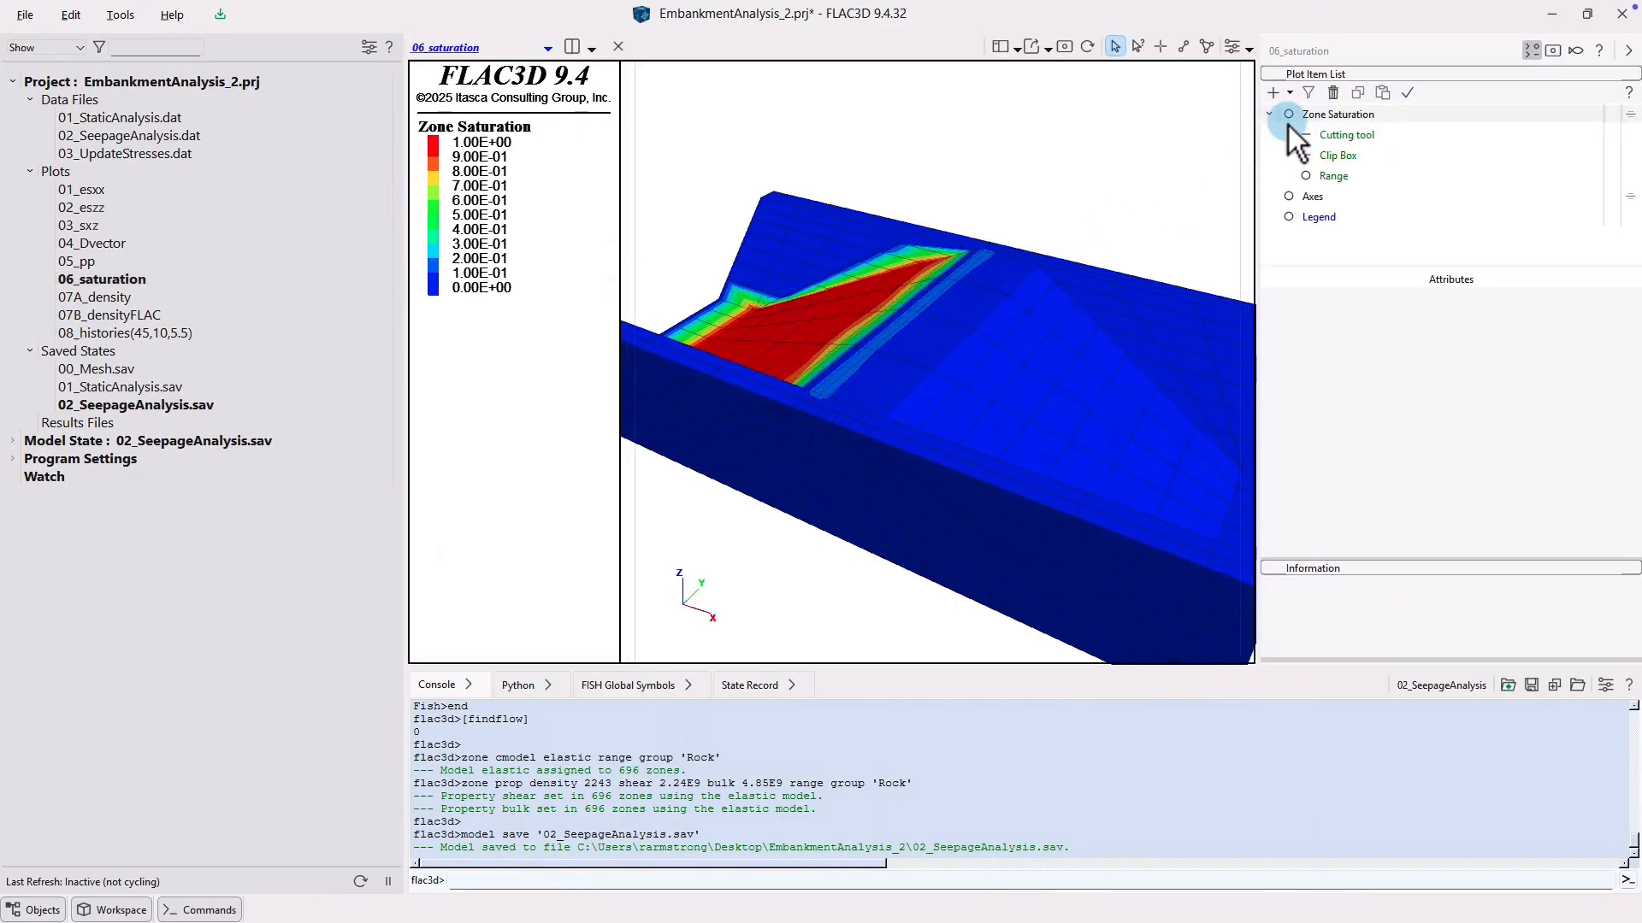
{"action": "right_click", "coordinate": [1335, 176]}
{"action": "left_click", "coordinate": [1404, 194]}
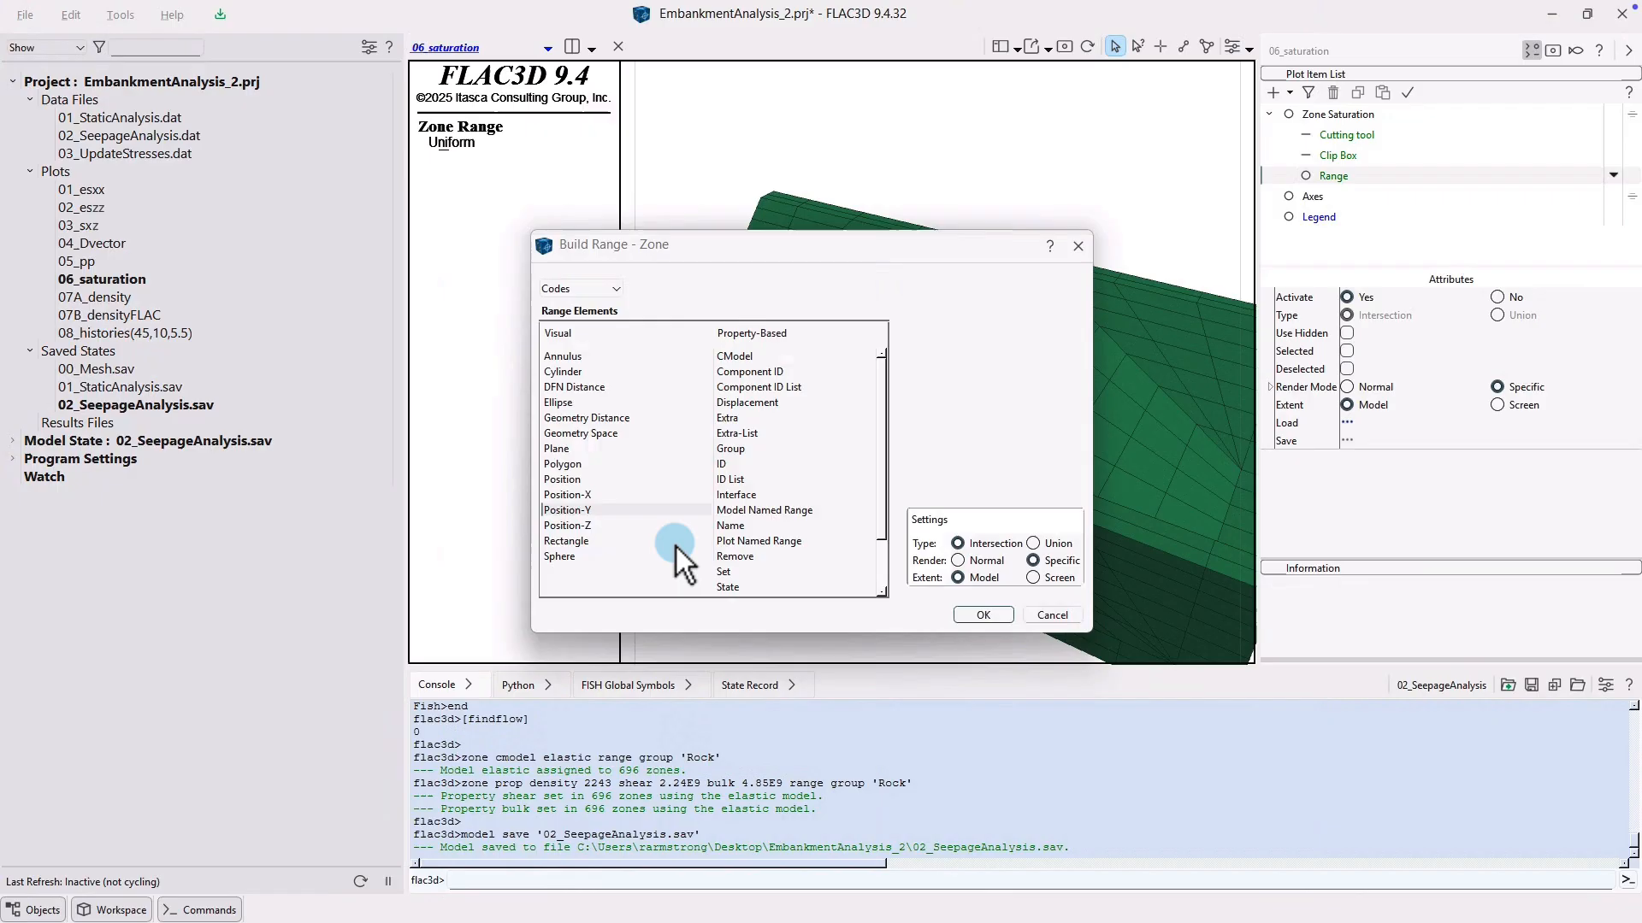
{"action": "left_click", "coordinate": [985, 614]}
{"action": "left_click", "coordinate": [1332, 353]}
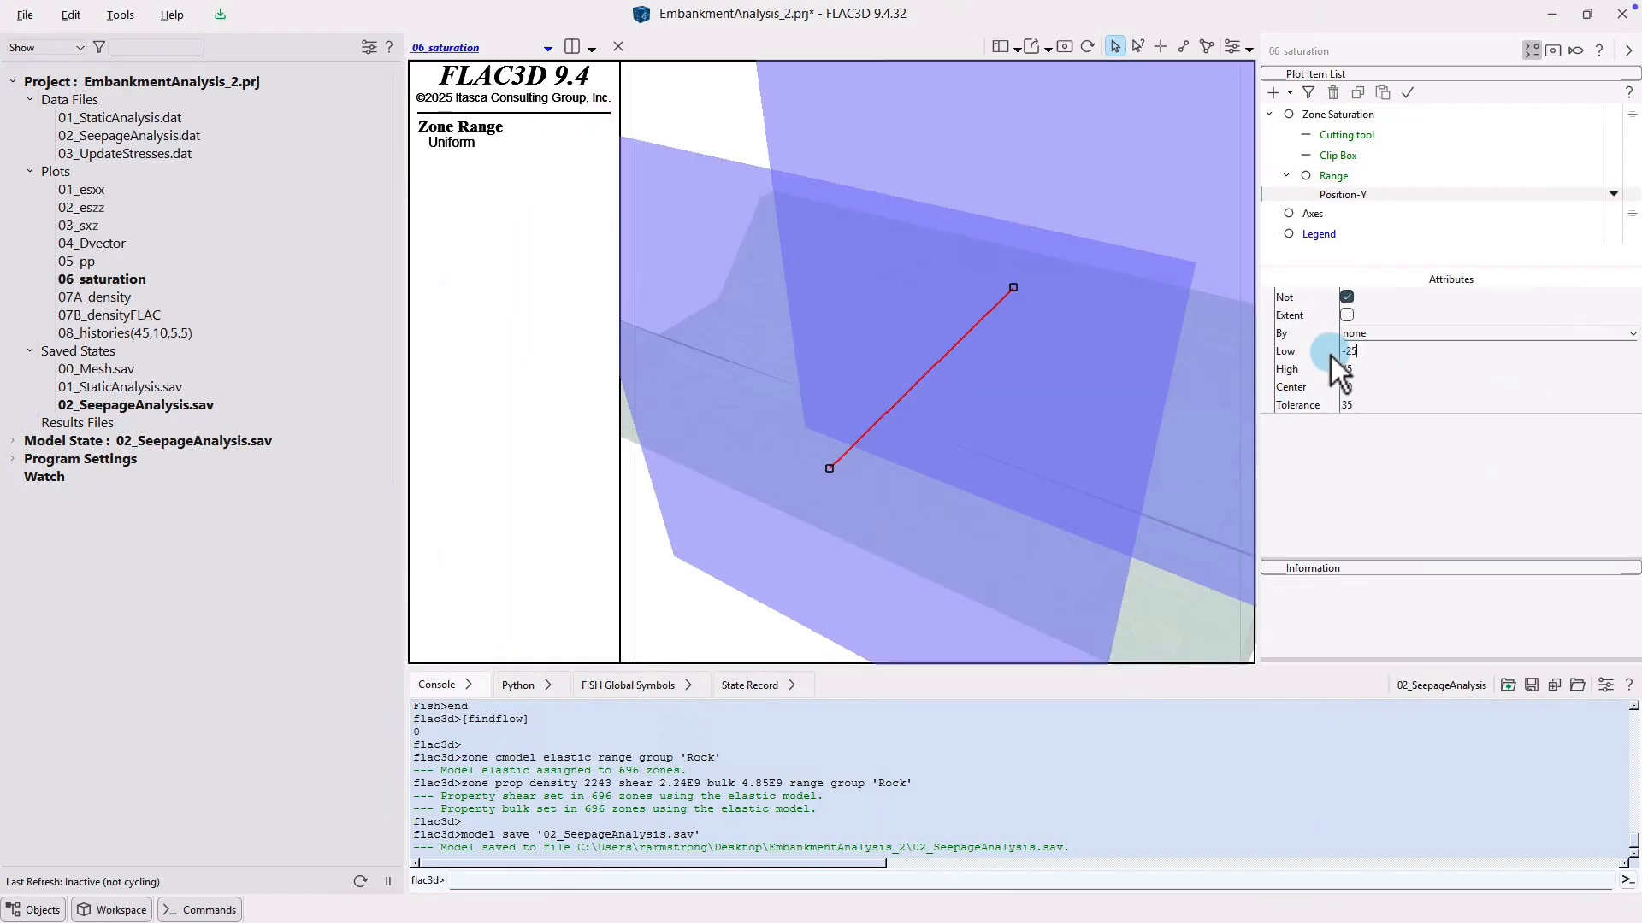
{"action": "type", "text": "10"}
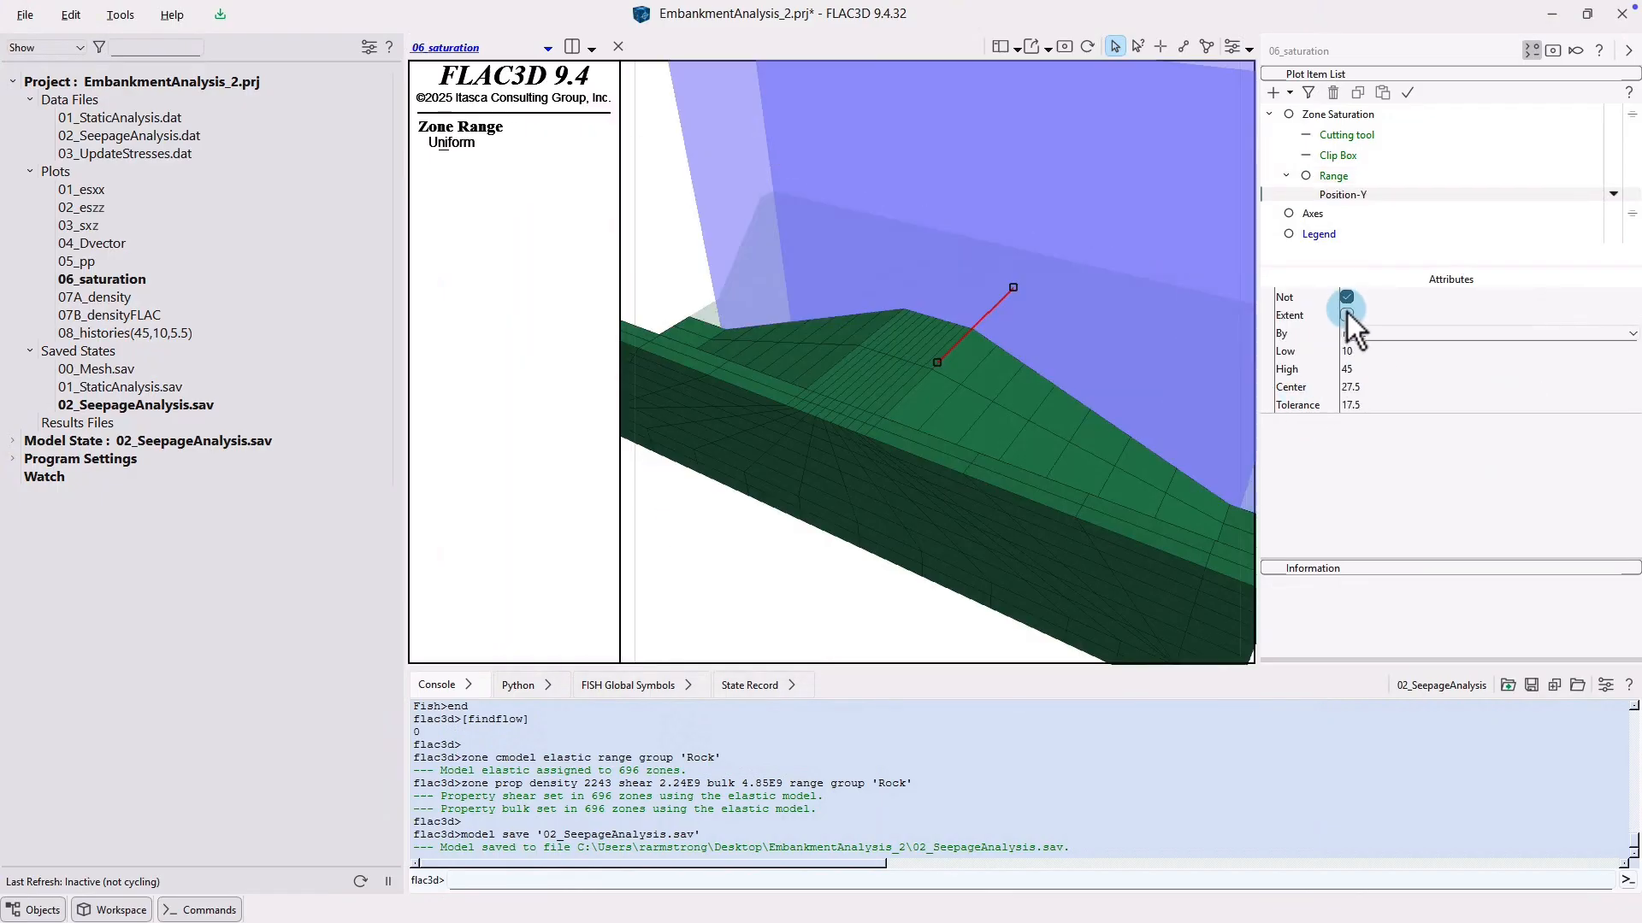
{"action": "left_click", "coordinate": [1342, 115]}
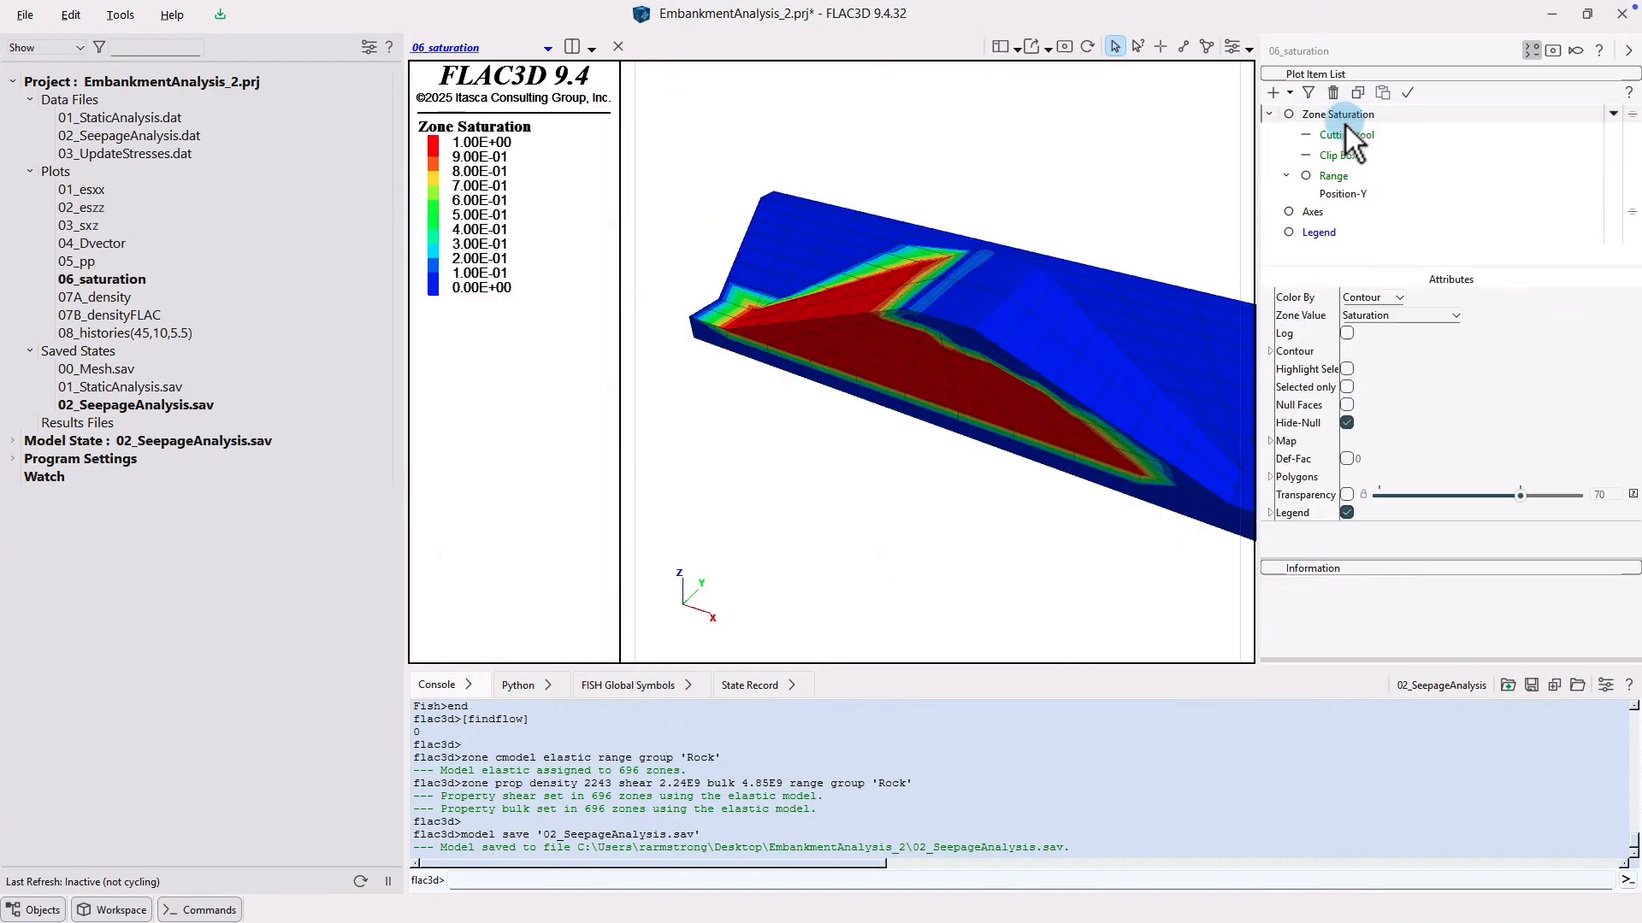
{"action": "left_click_drag", "start_coordinate": [1036, 516], "coordinate": [1018, 463]}
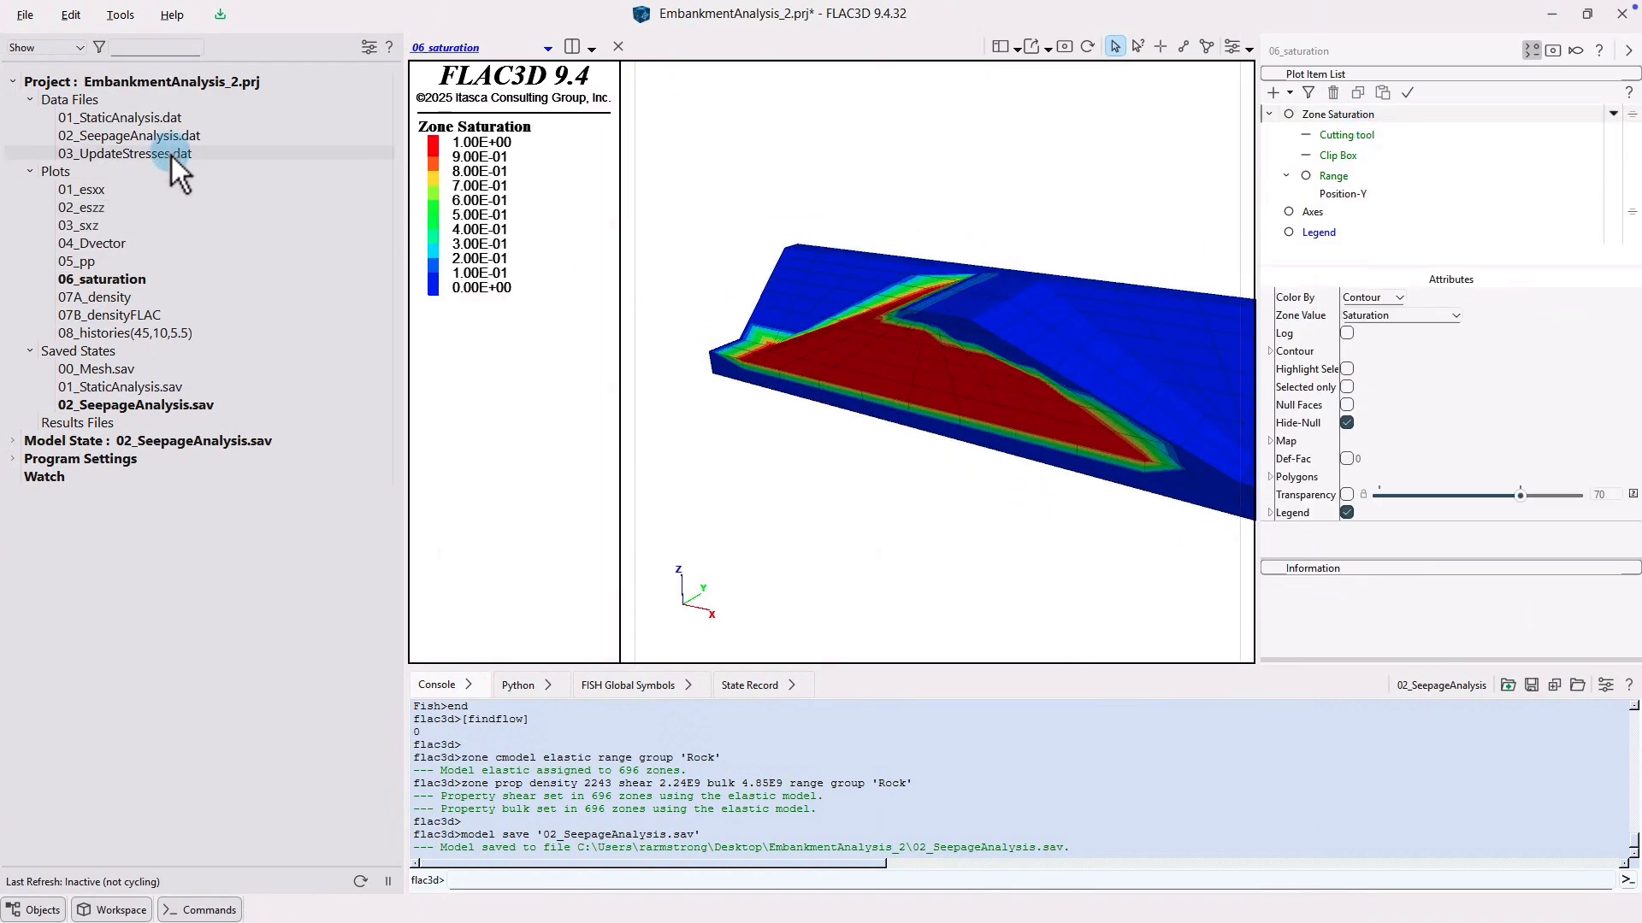
- Execute the 03_UpdateStresses.dat data file and open the 07A_density plot
{"action": "double_click", "coordinate": [117, 155]}
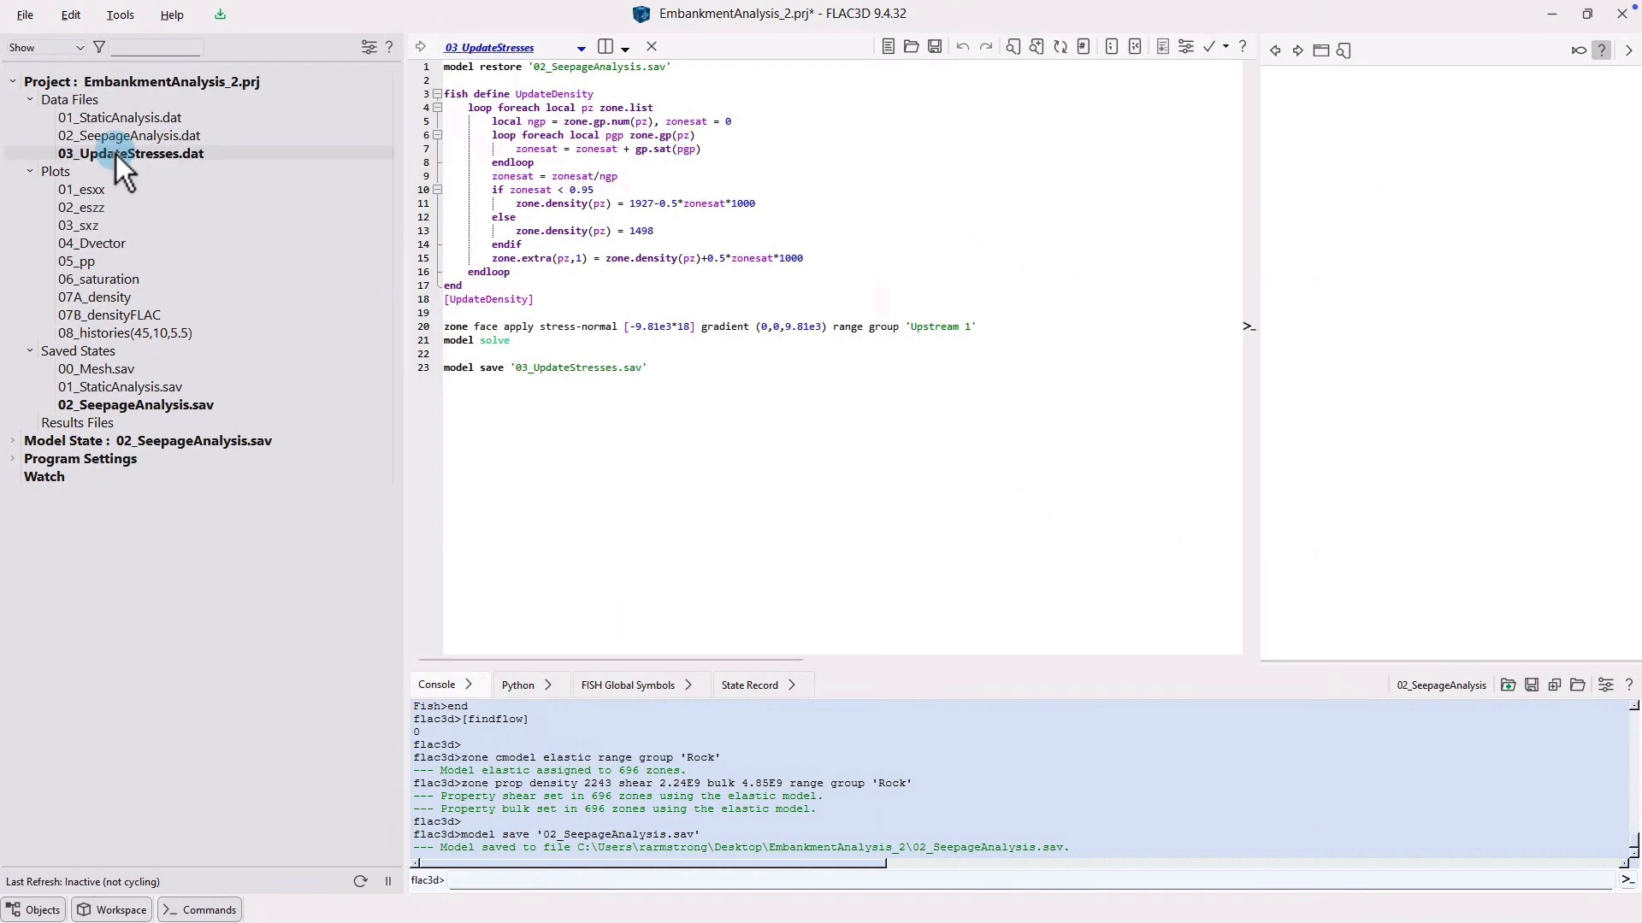
{"action": "left_click", "coordinate": [421, 47]}
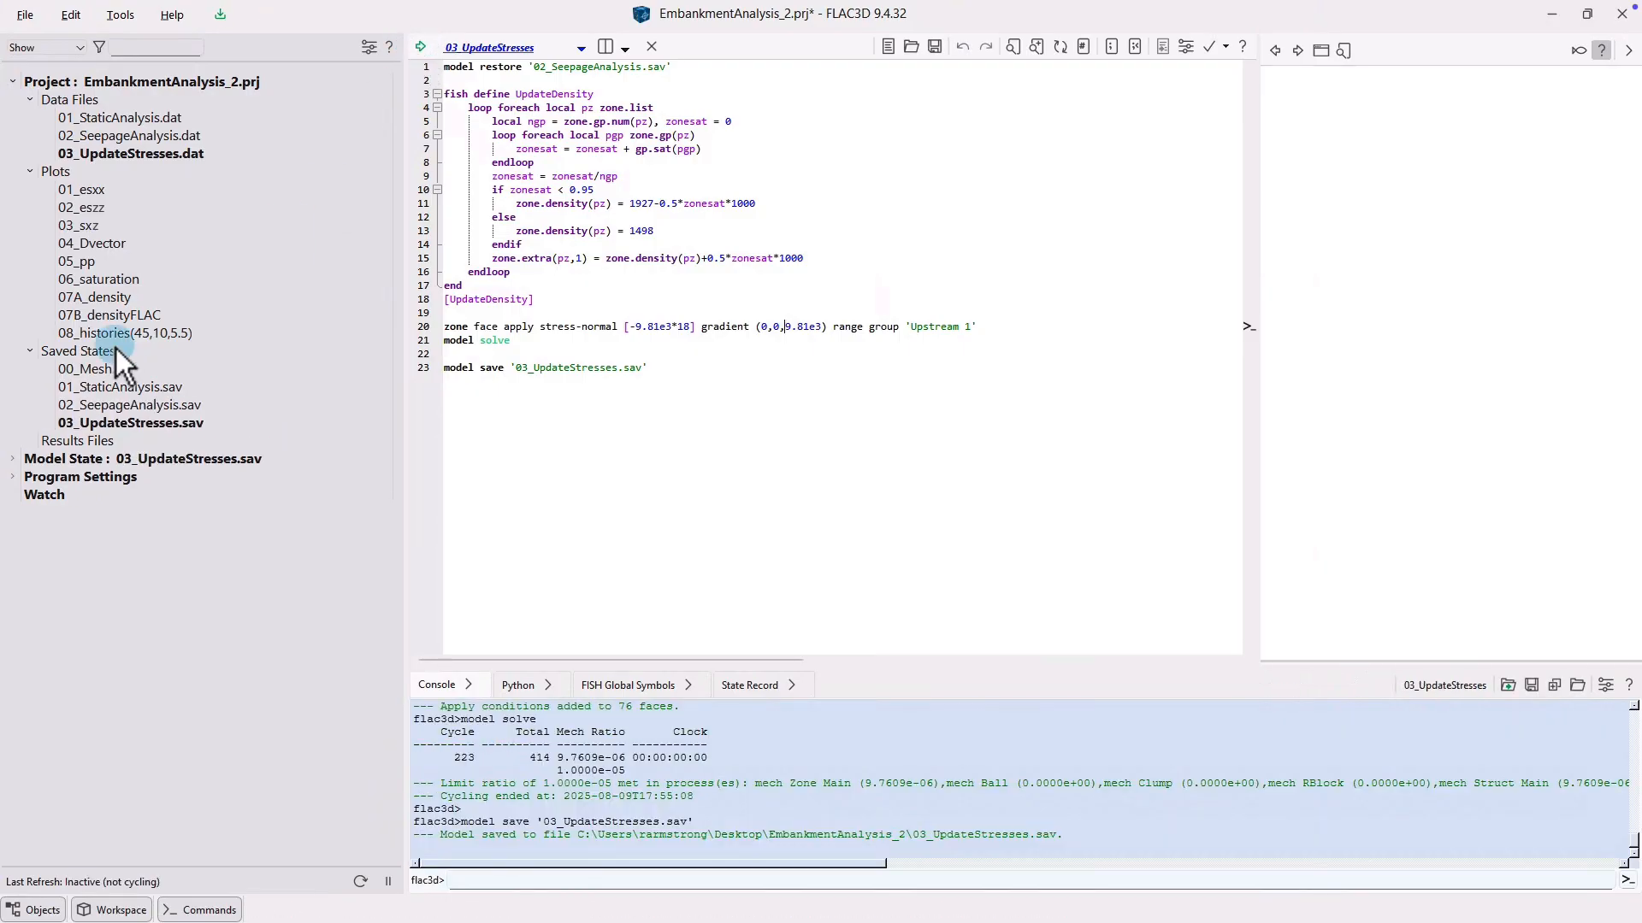
{"action": "double_click", "coordinate": [128, 300]}
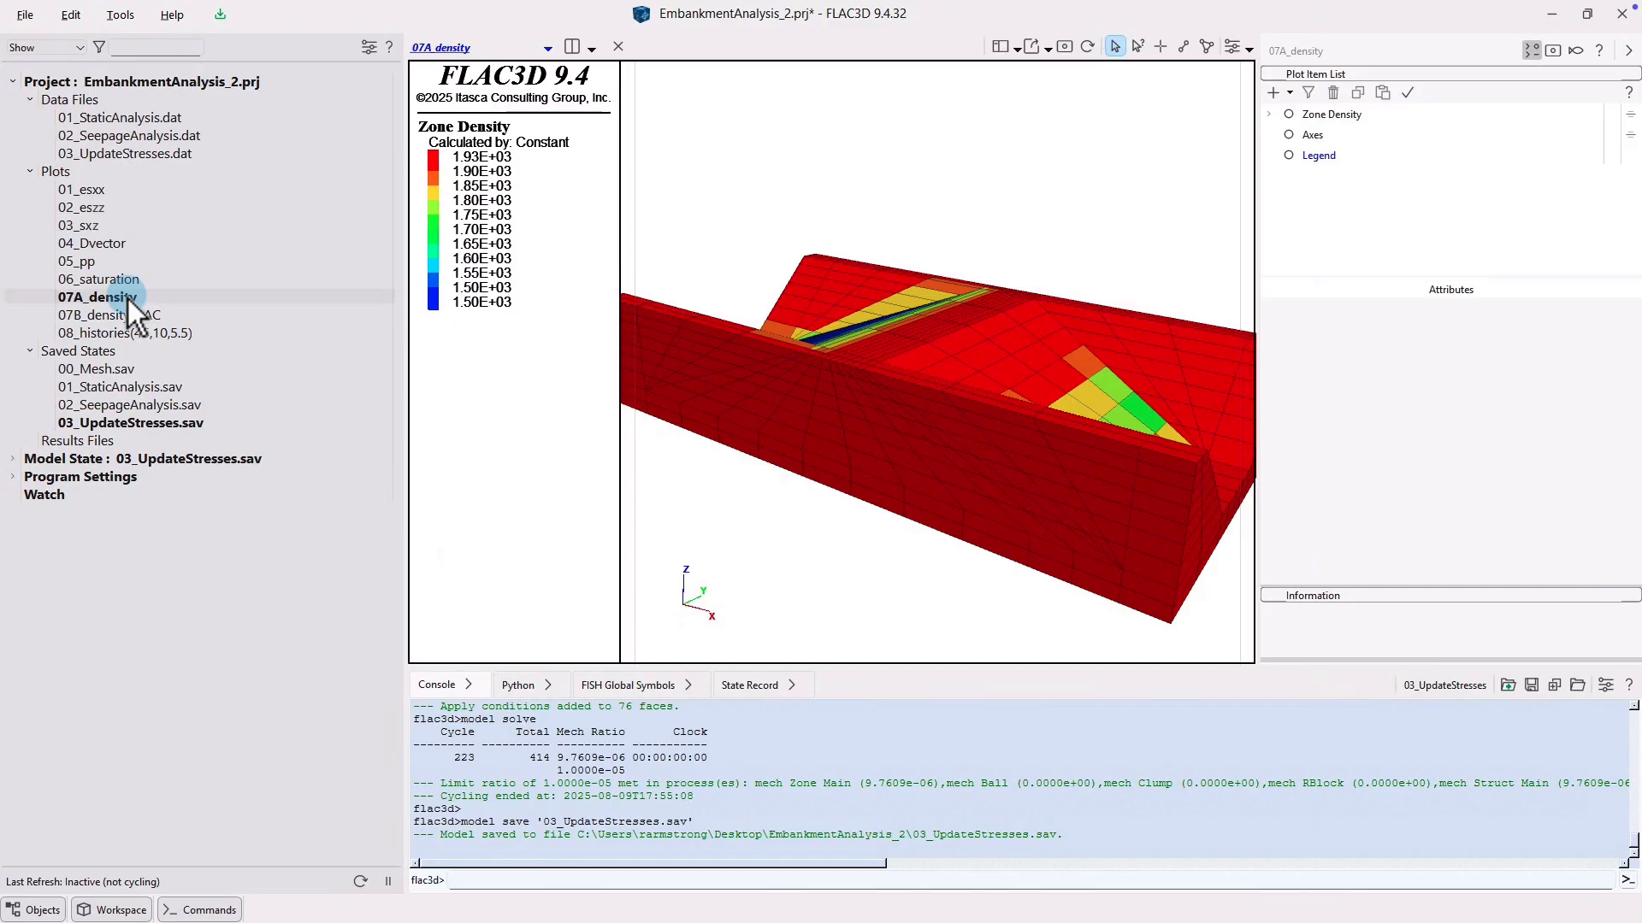
- Cut the 07B_densityFLAC Zone Extra 1 plot with a Position-Y range element, low value 10 and Not switched off
{"action": "double_click", "coordinate": [185, 316]}
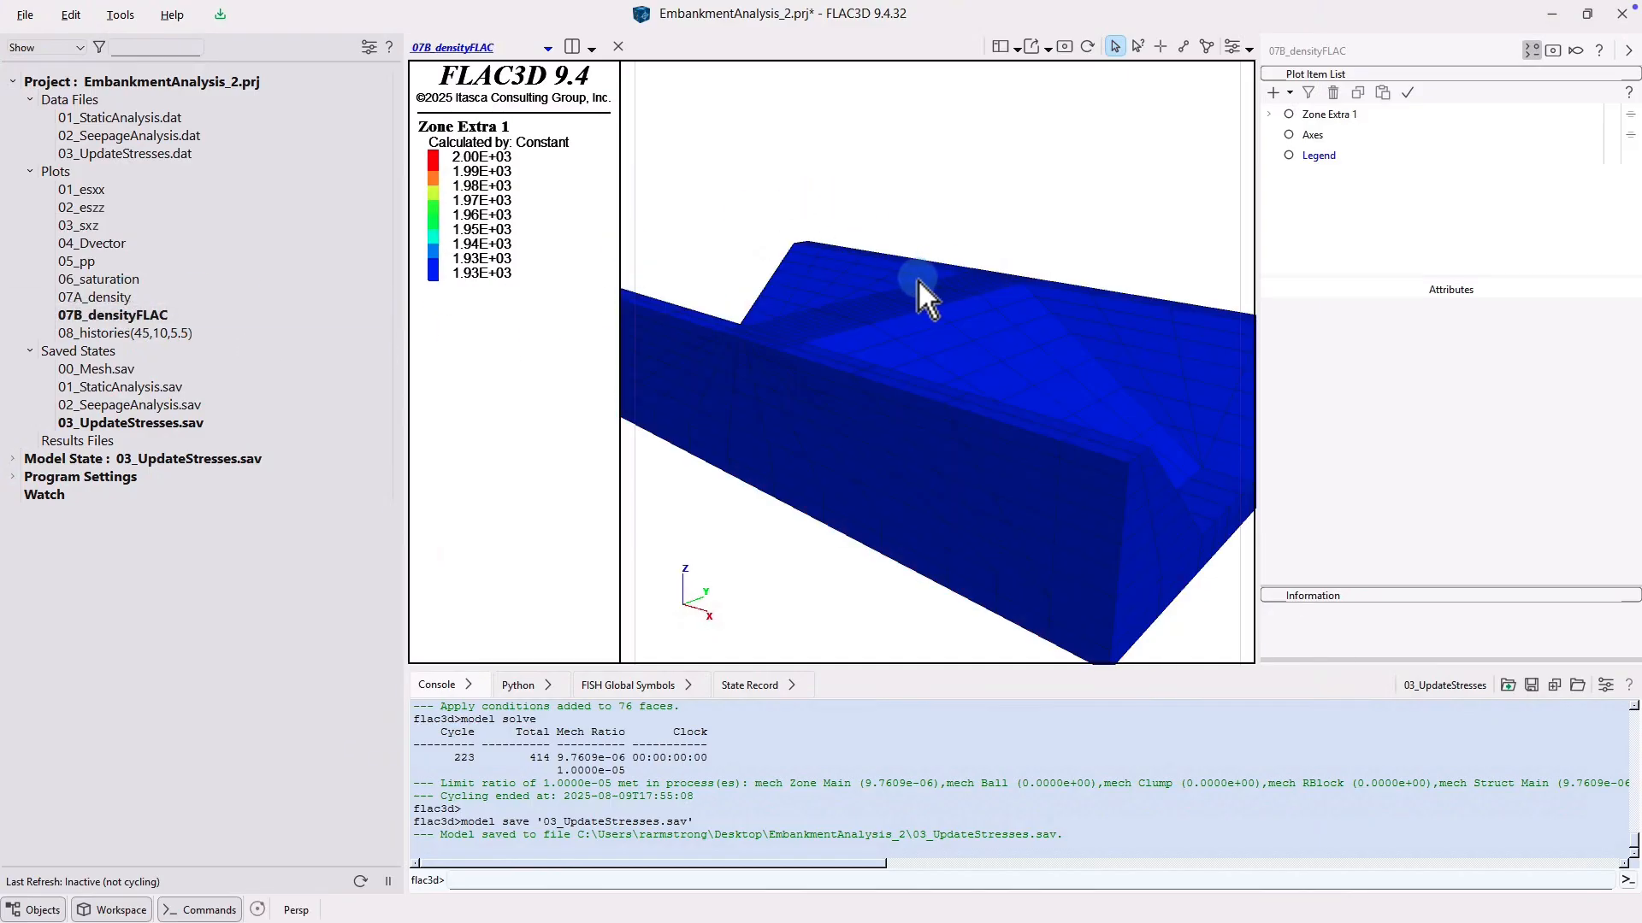
{"action": "double_click", "coordinate": [1319, 120]}
{"action": "left_click", "coordinate": [1321, 177]}
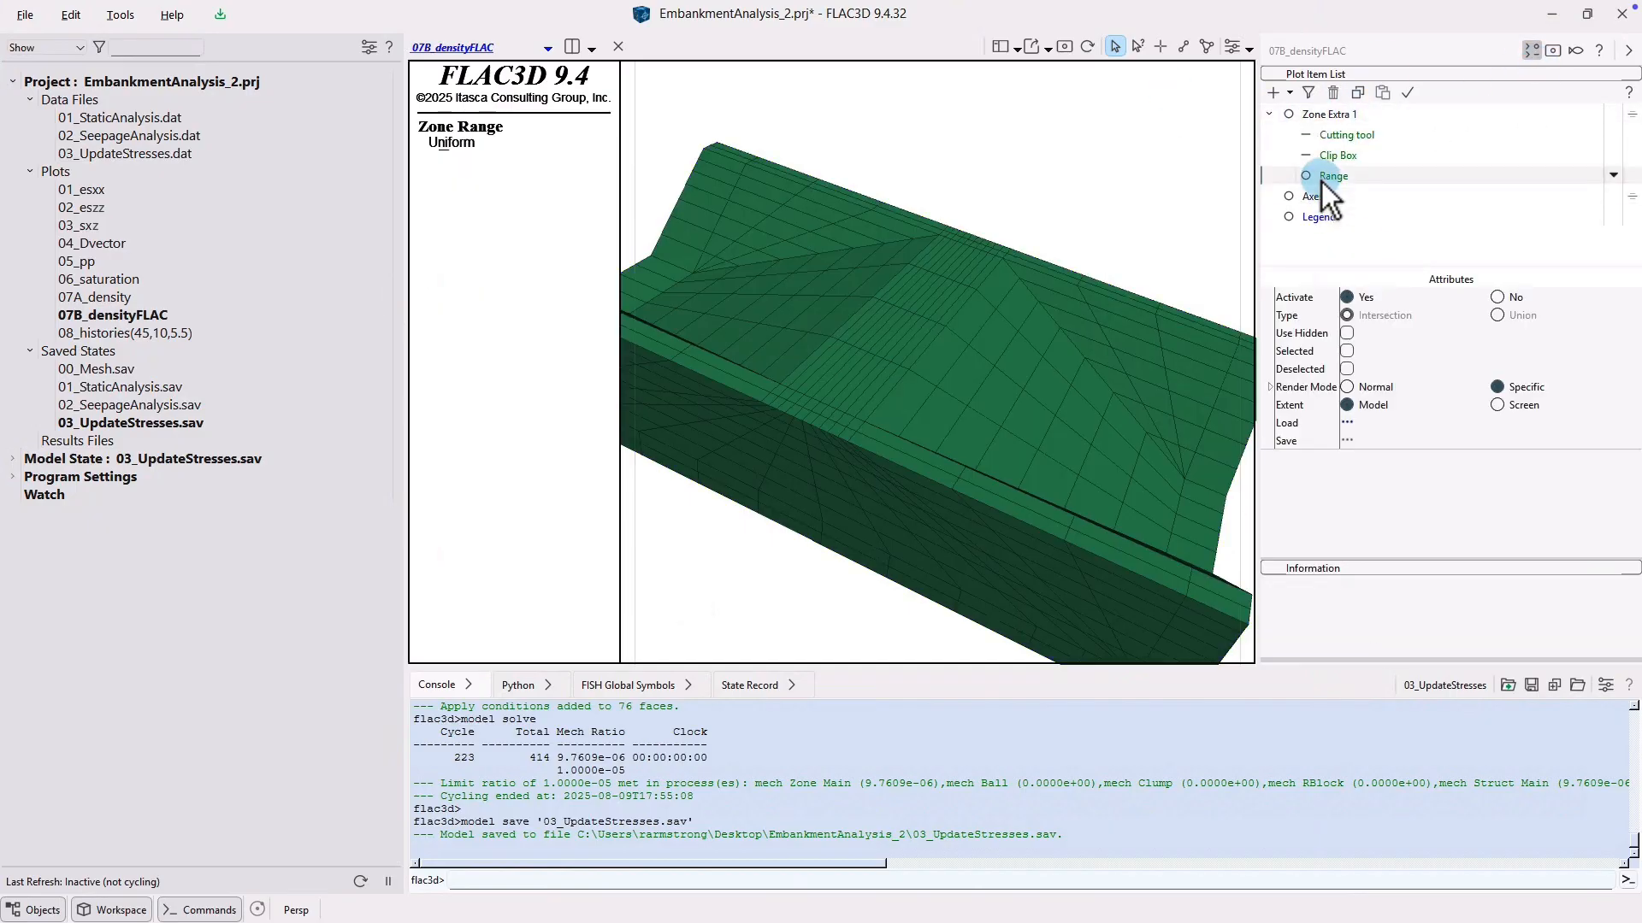
{"action": "right_click", "coordinate": [1323, 180]}
{"action": "left_click", "coordinate": [1360, 193]}
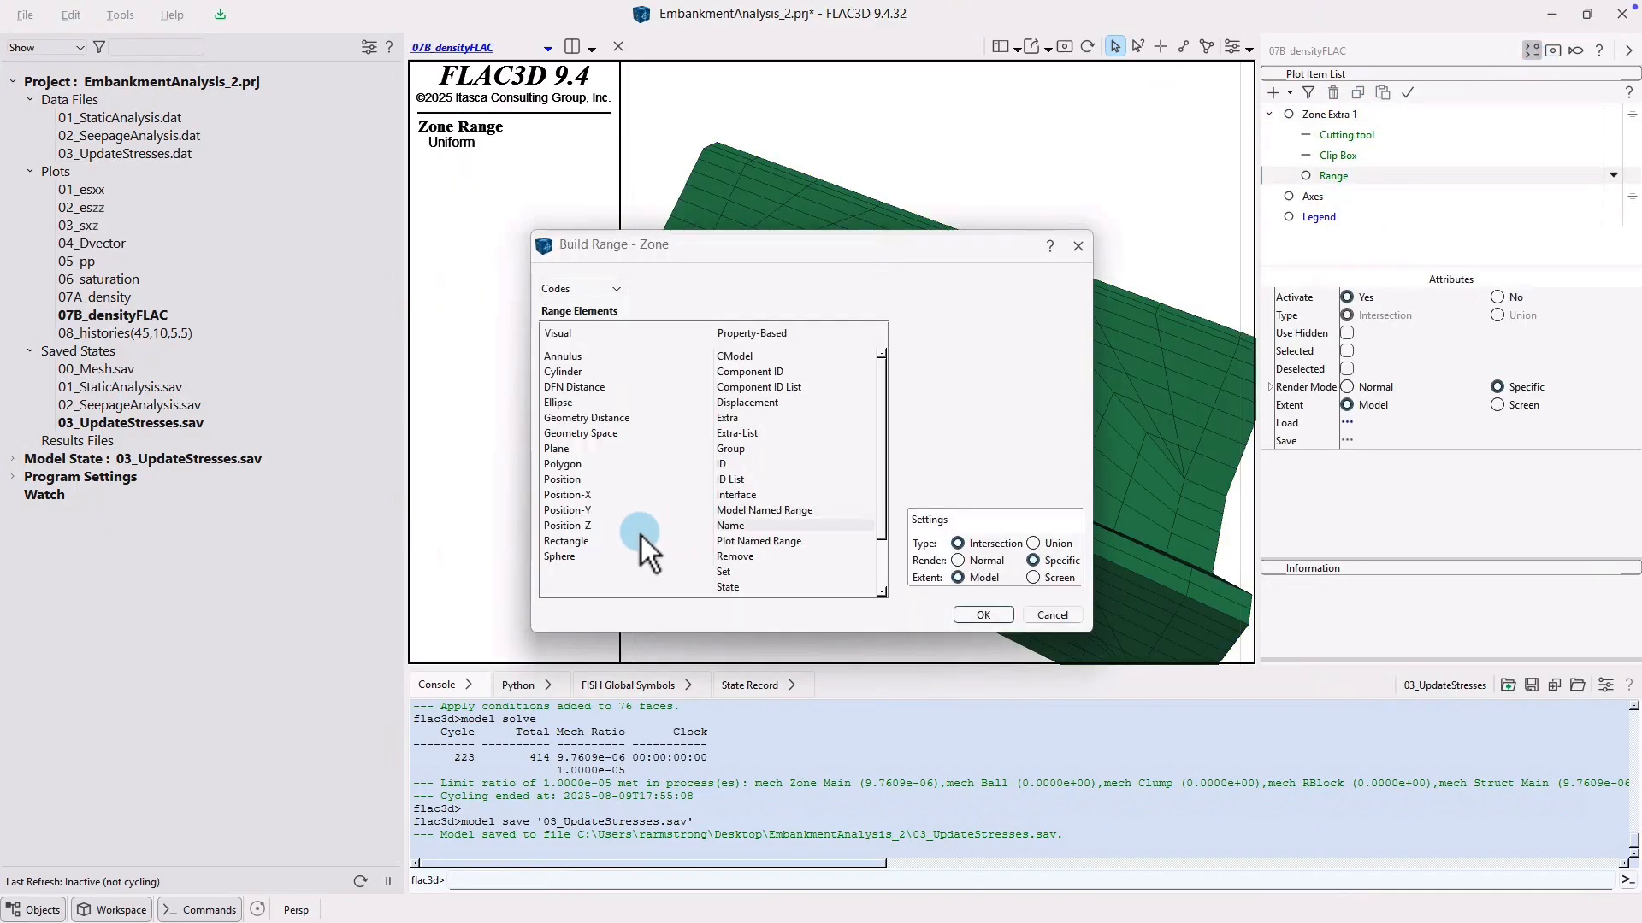
{"action": "double_click", "coordinate": [608, 510]}
{"action": "left_click", "coordinate": [1321, 352]}
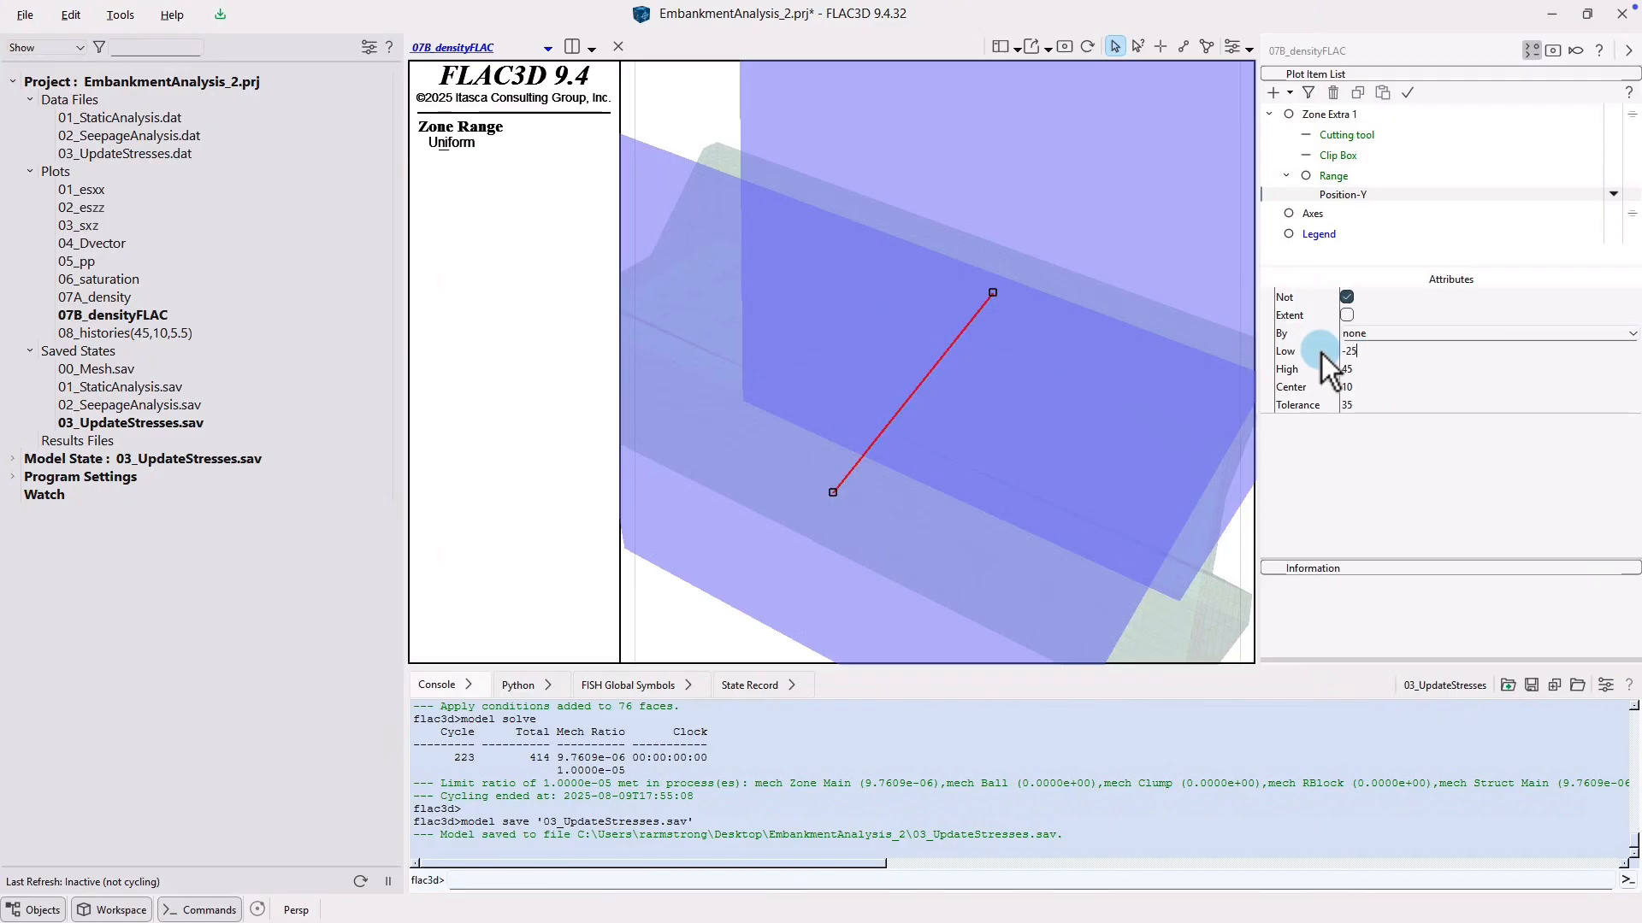
{"action": "type", "text": "10"}
{"action": "key", "text": "Return"}
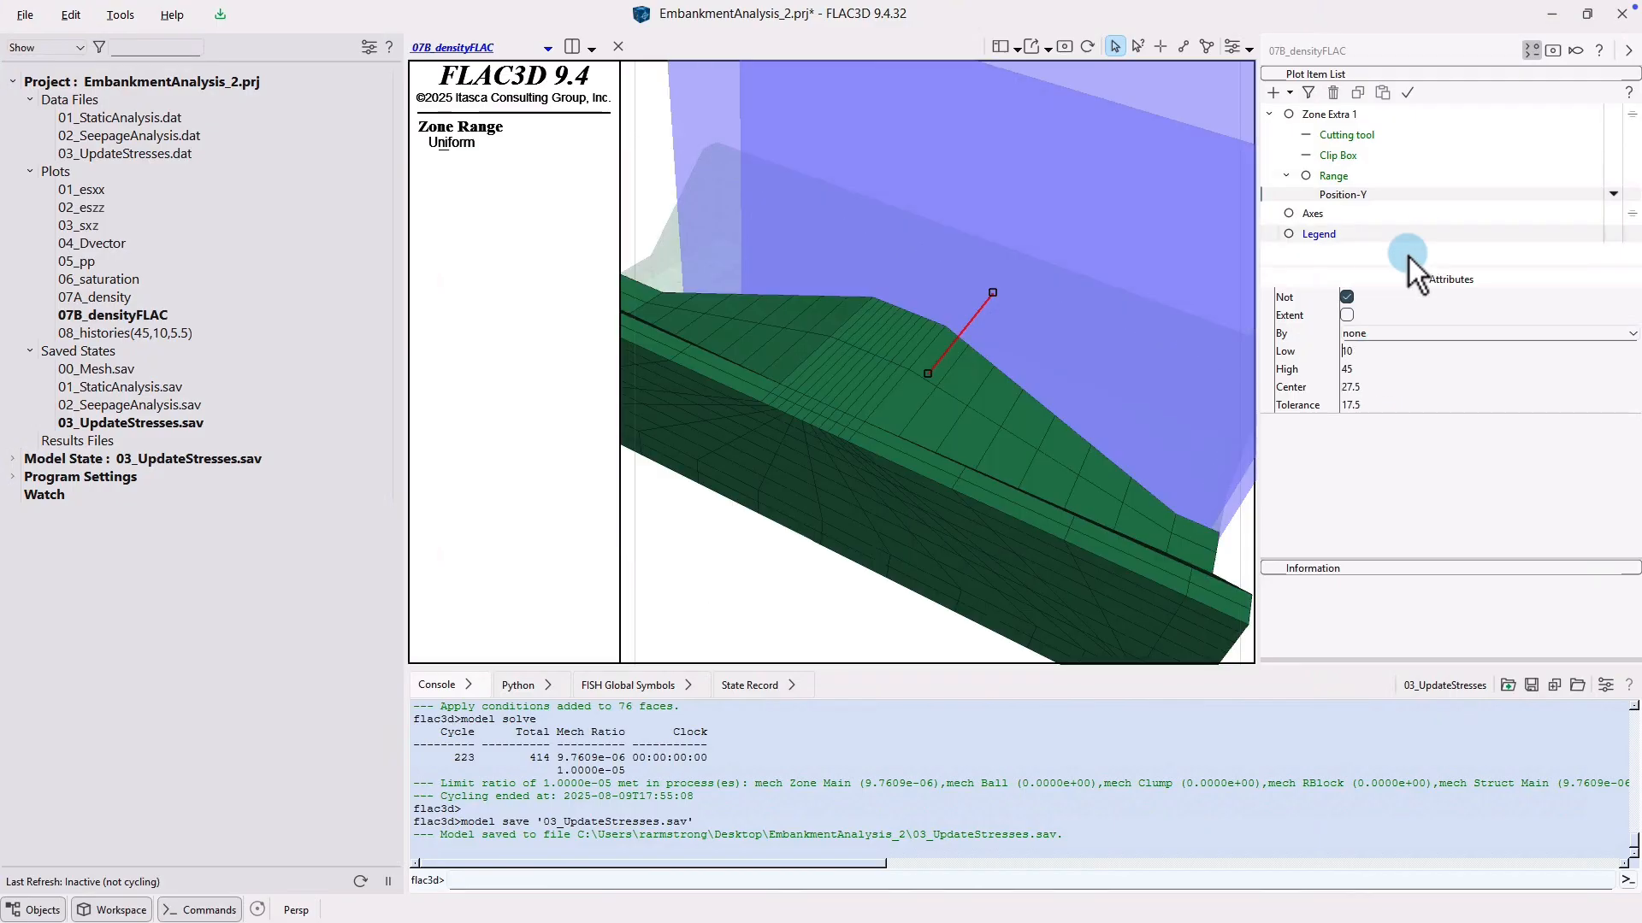
{"action": "left_click", "coordinate": [1349, 298]}
{"action": "left_click", "coordinate": [1327, 114]}
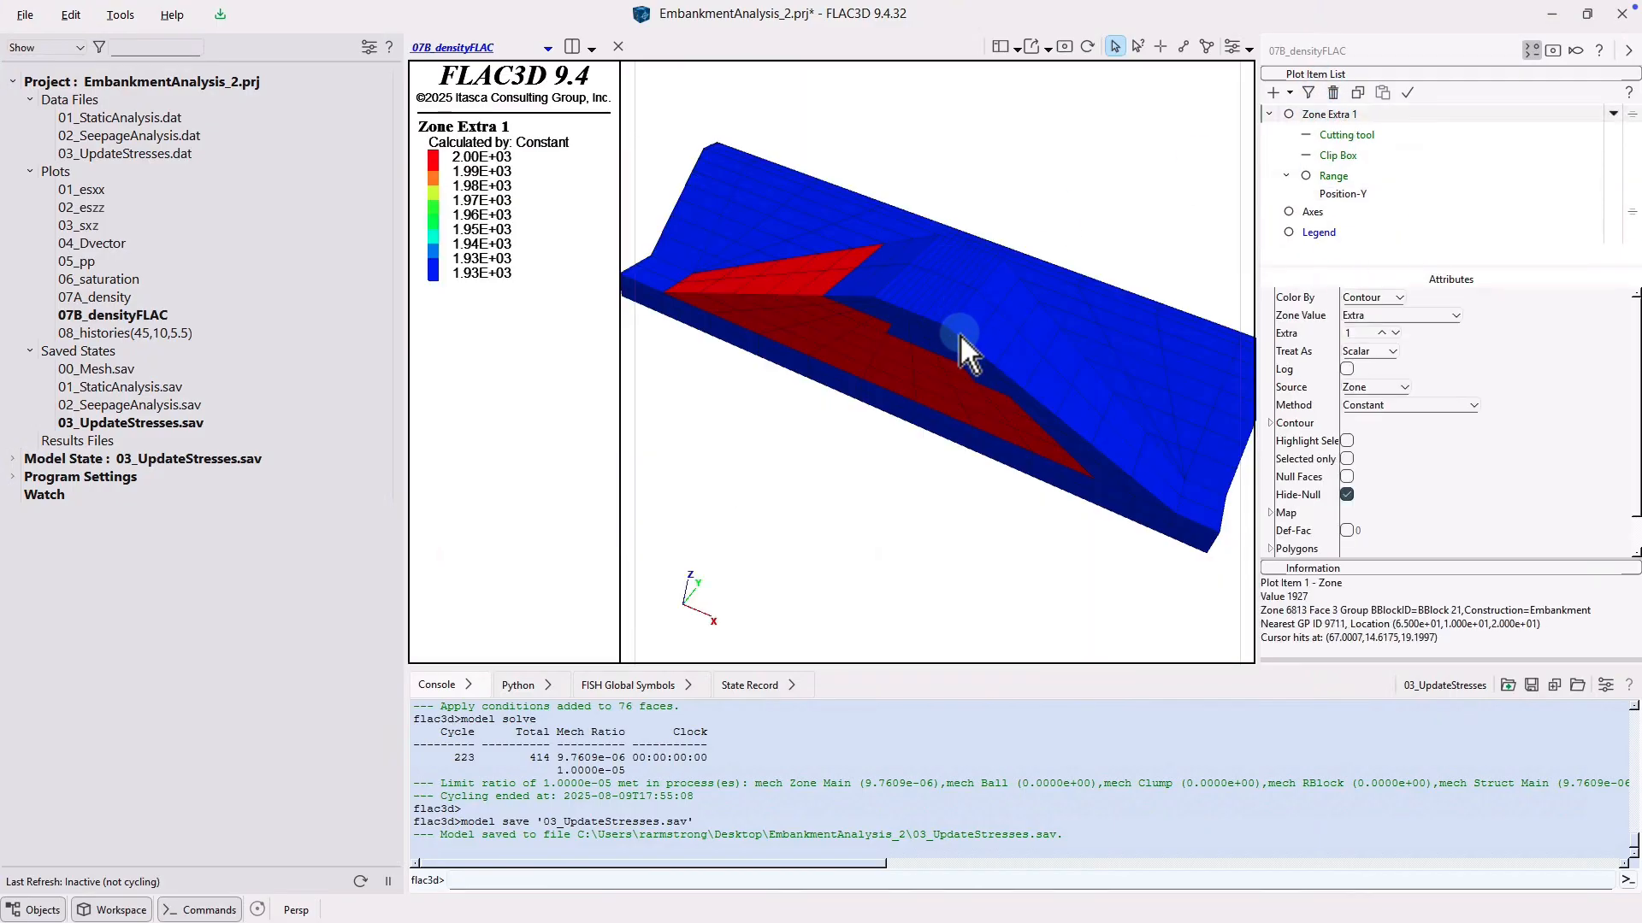
- Open the 08_histories(45,10,5.5) plot to review the szz, pp and eszz histories
{"action": "double_click", "coordinate": [183, 334]}
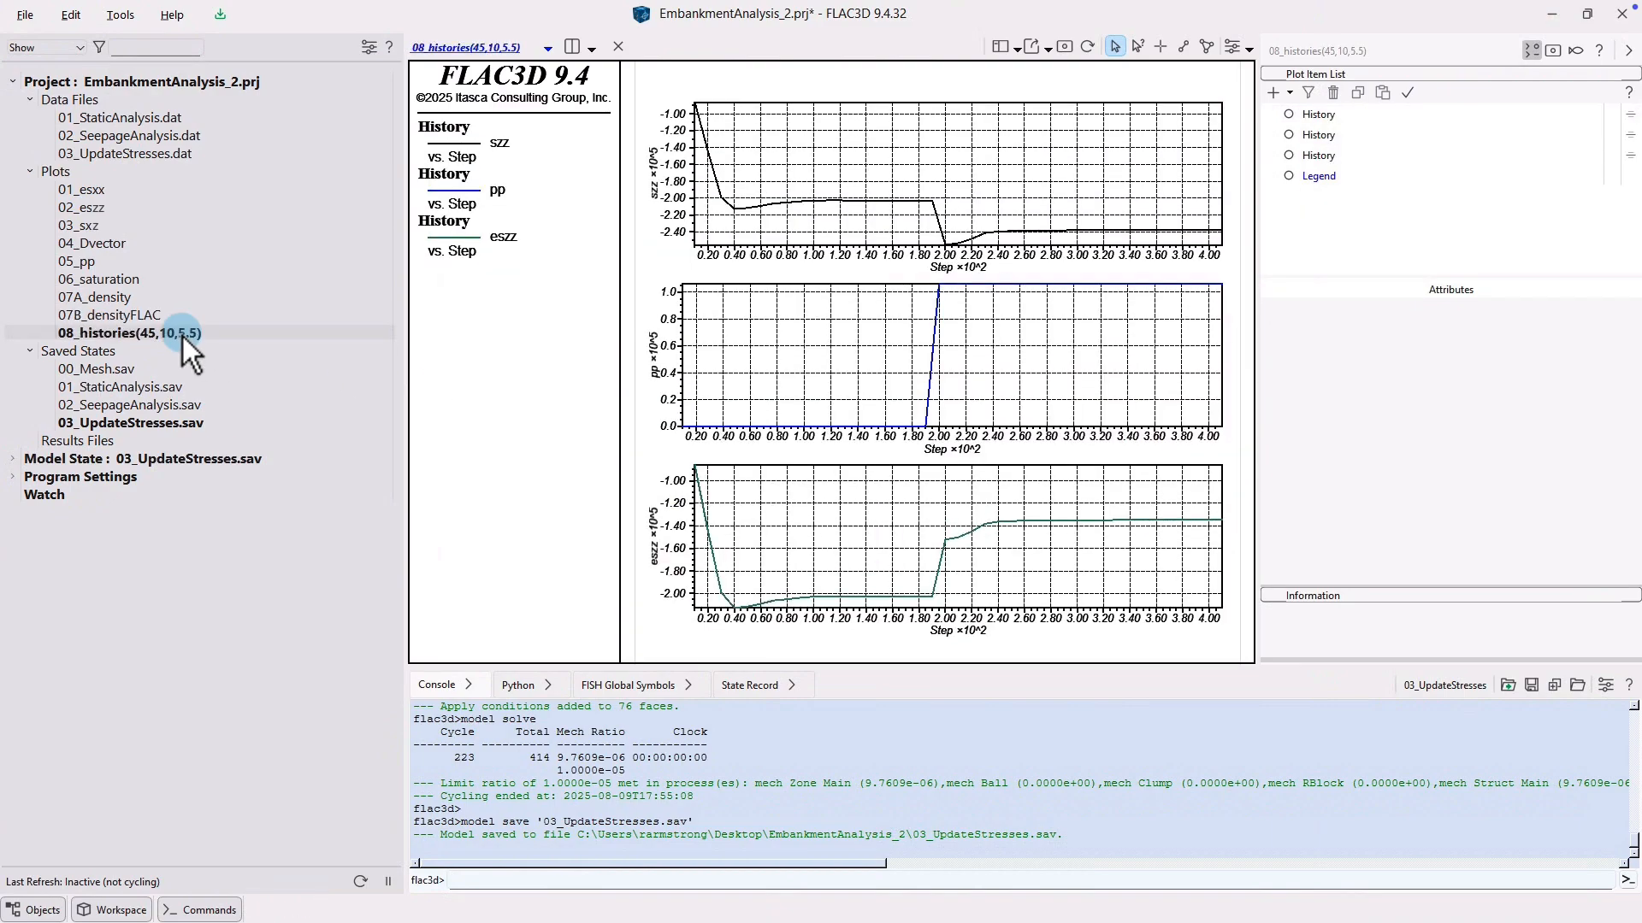